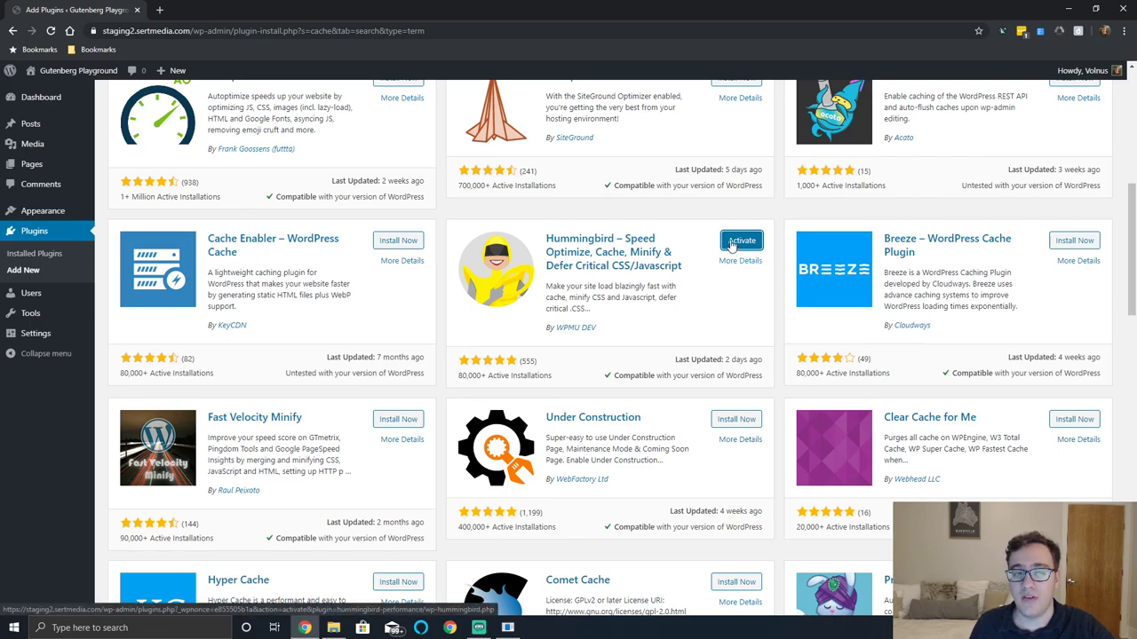
# Activate the Hummingbird plugin, then open its dashboard, skipping the Quick Setup
pyautogui.click(741, 240)
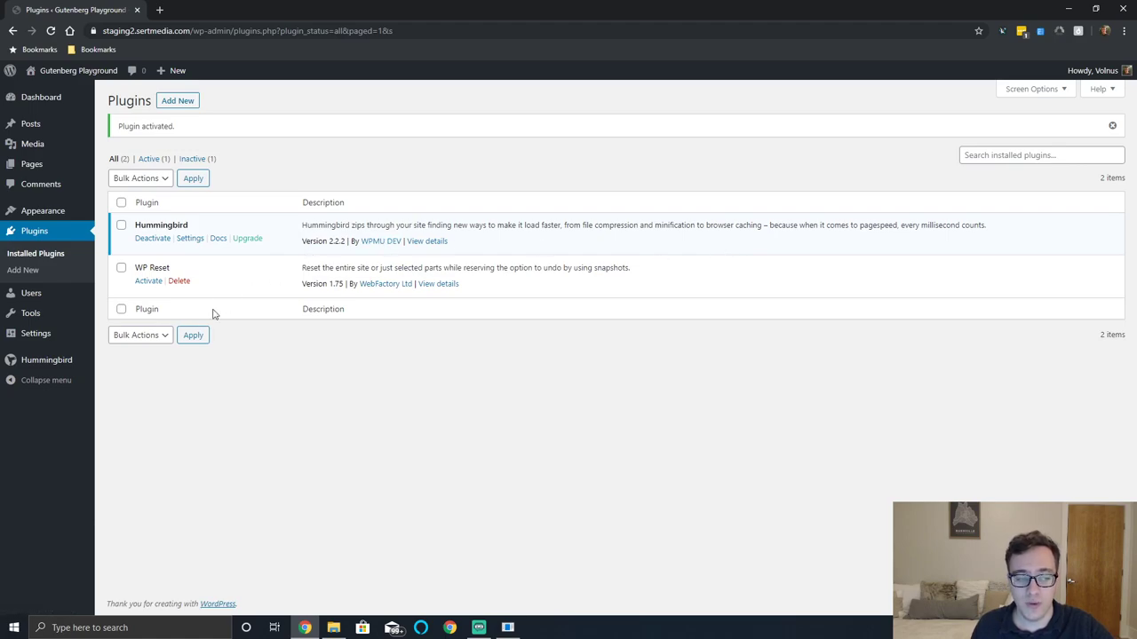
pyautogui.moveTo(80, 361)
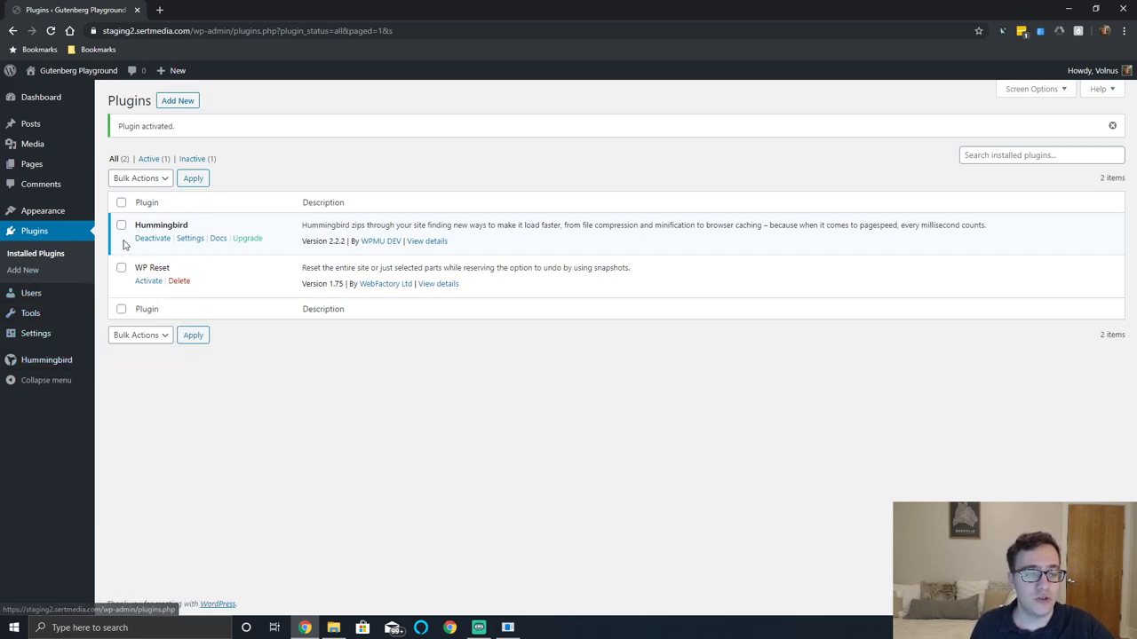
pyautogui.click(63, 366)
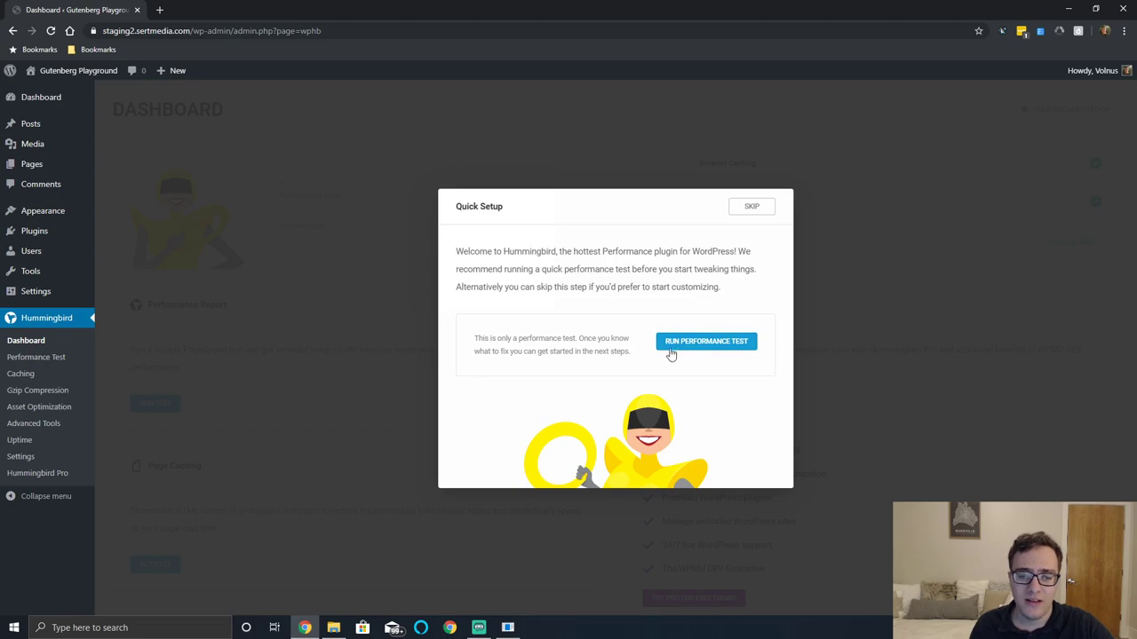
pyautogui.click(760, 207)
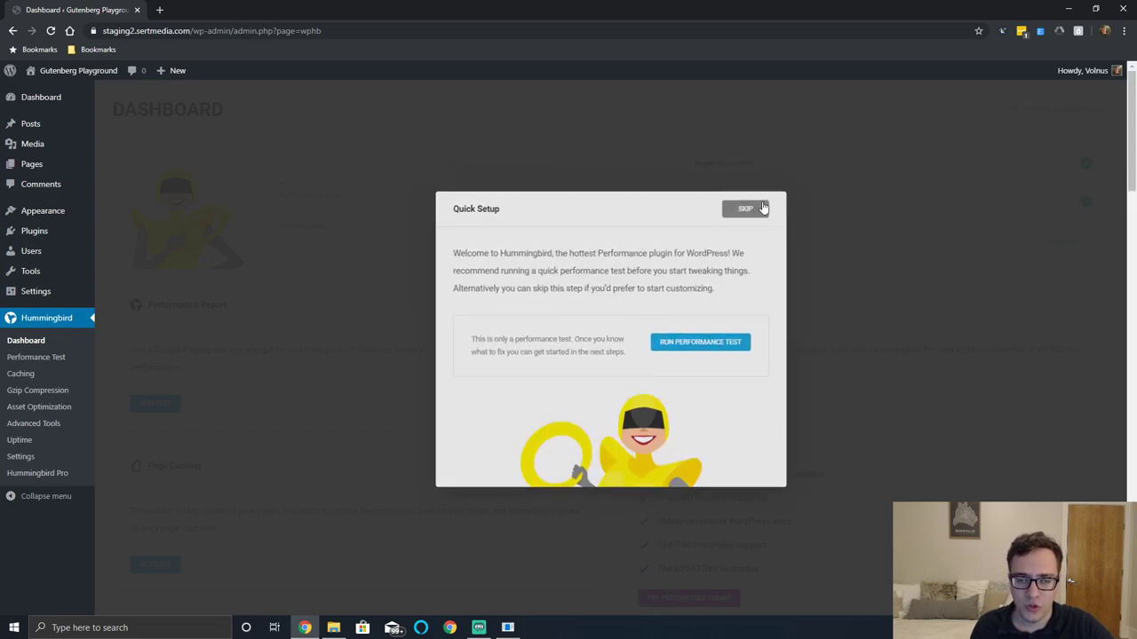
# Run the Performance Report test from Hummingbird's dashboard
pyautogui.scroll(-3, 573, 262)
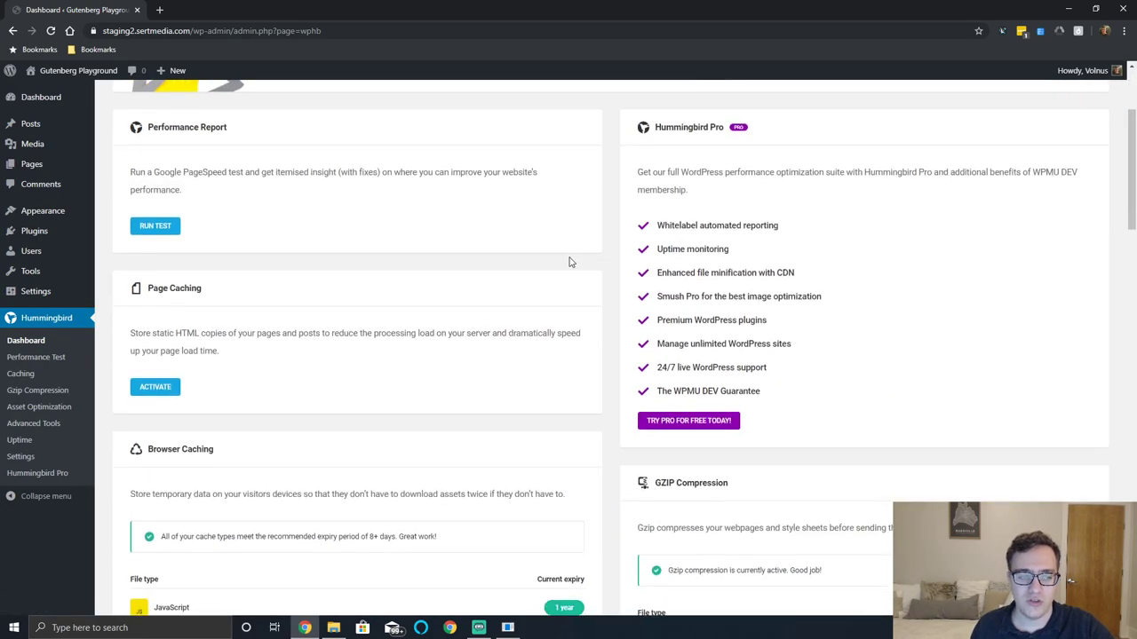
pyautogui.scroll(-5, 568, 262)
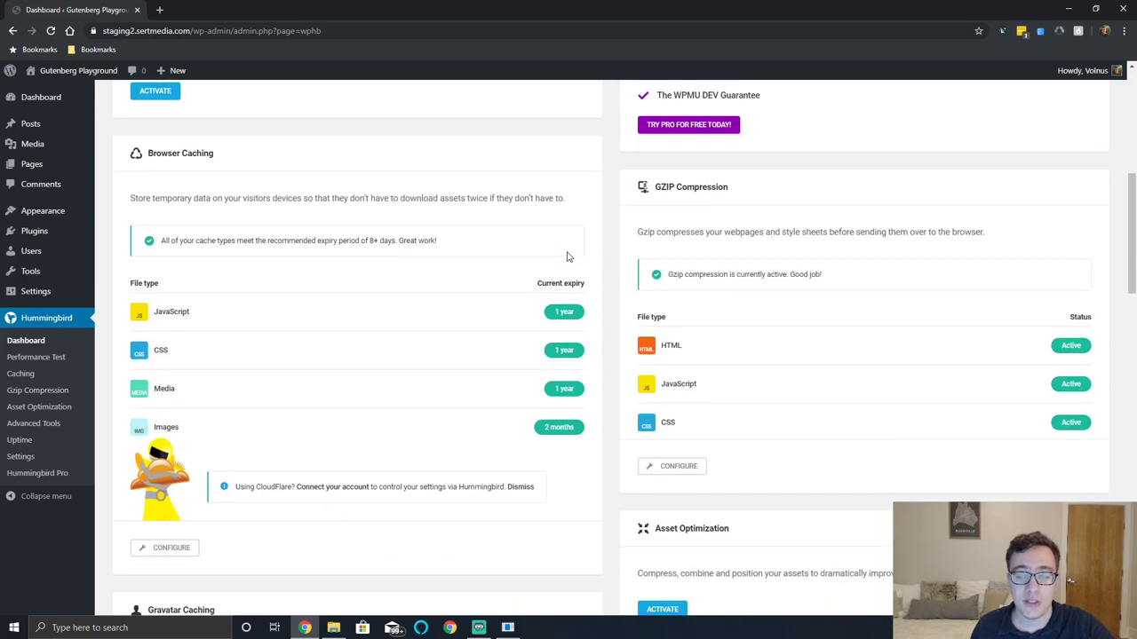
pyautogui.scroll(-3, 568, 257)
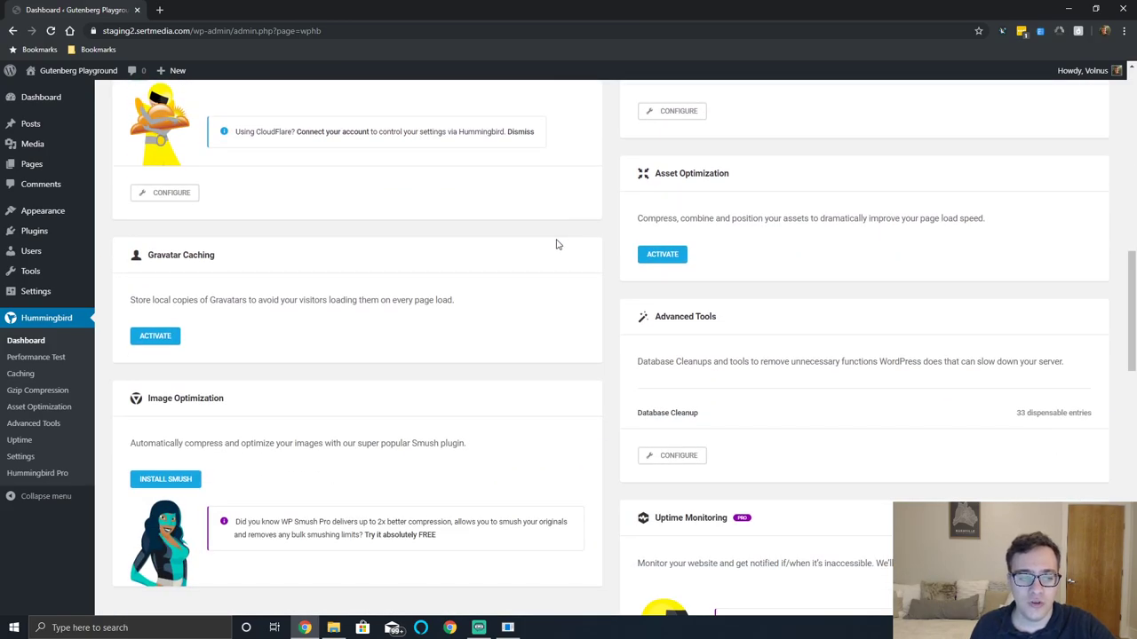
pyautogui.scroll(2, 555, 258)
pyautogui.scroll(7, 546, 277)
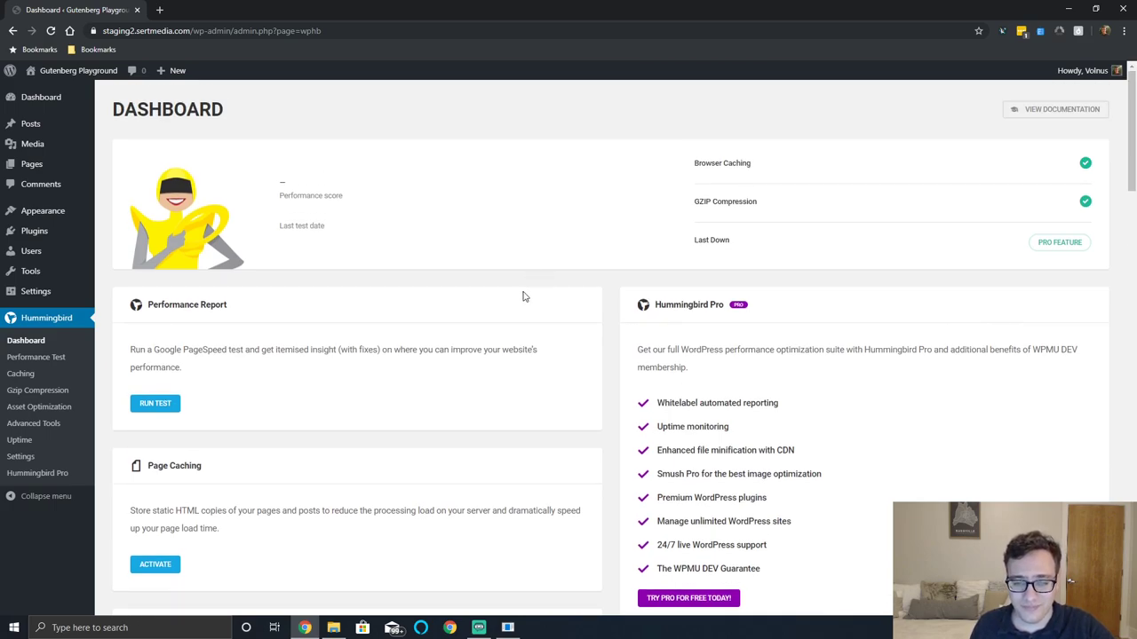
pyautogui.click(164, 399)
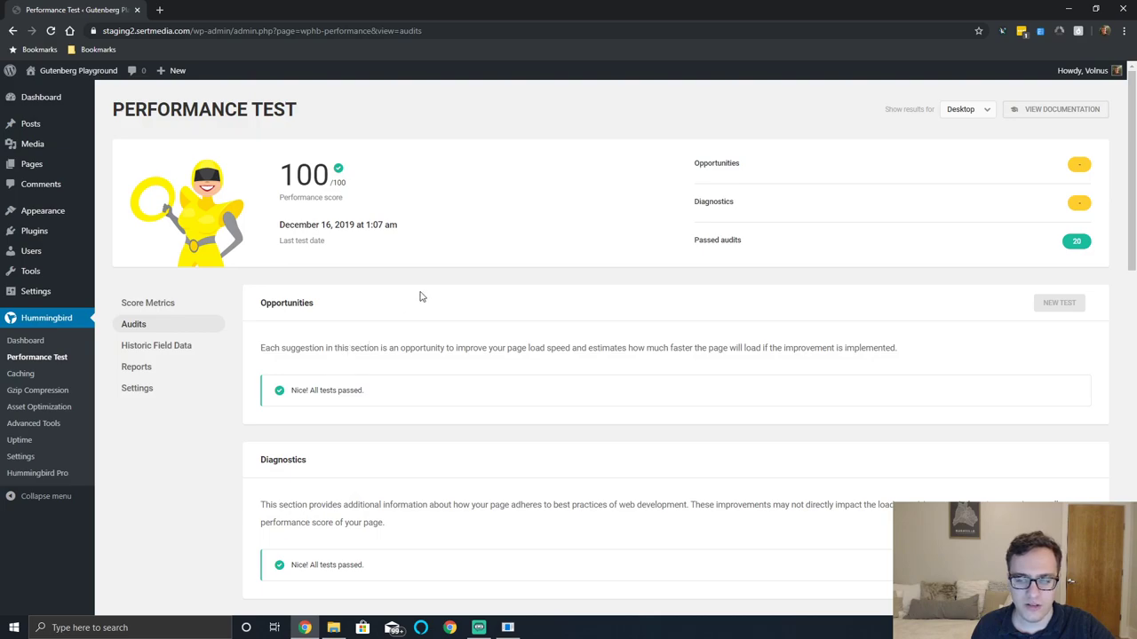
# View the Gutenberg Playground front page in a separate tab and close that tab
pyautogui.moveTo(313, 177); pyautogui.dragTo(346, 182)
pyautogui.click(93, 74)
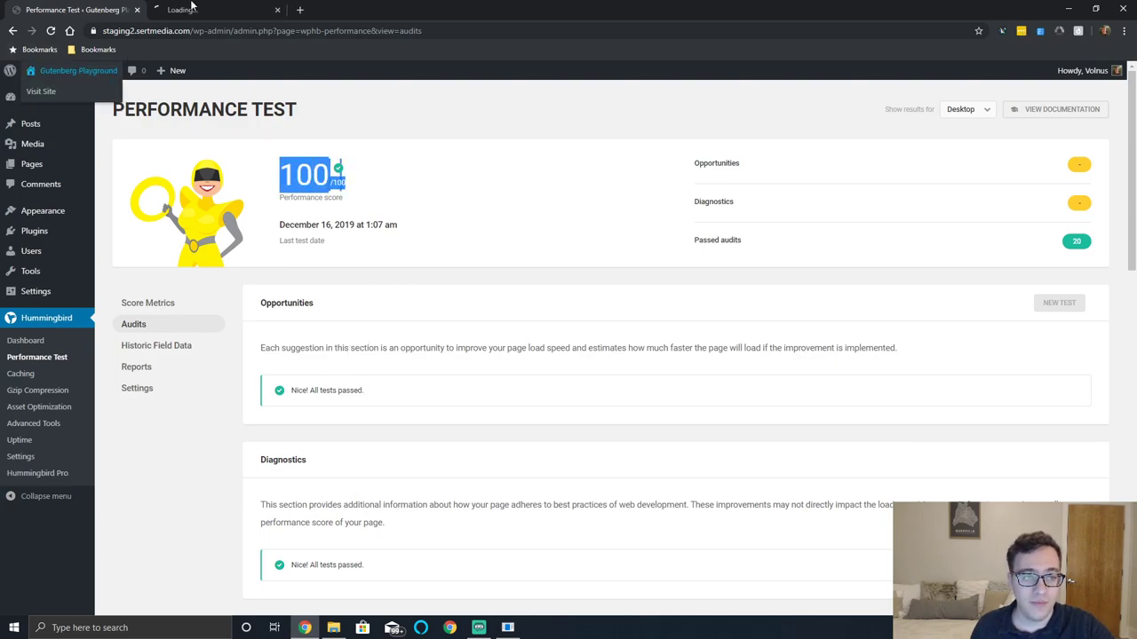
pyautogui.scroll(-3, 187, 283)
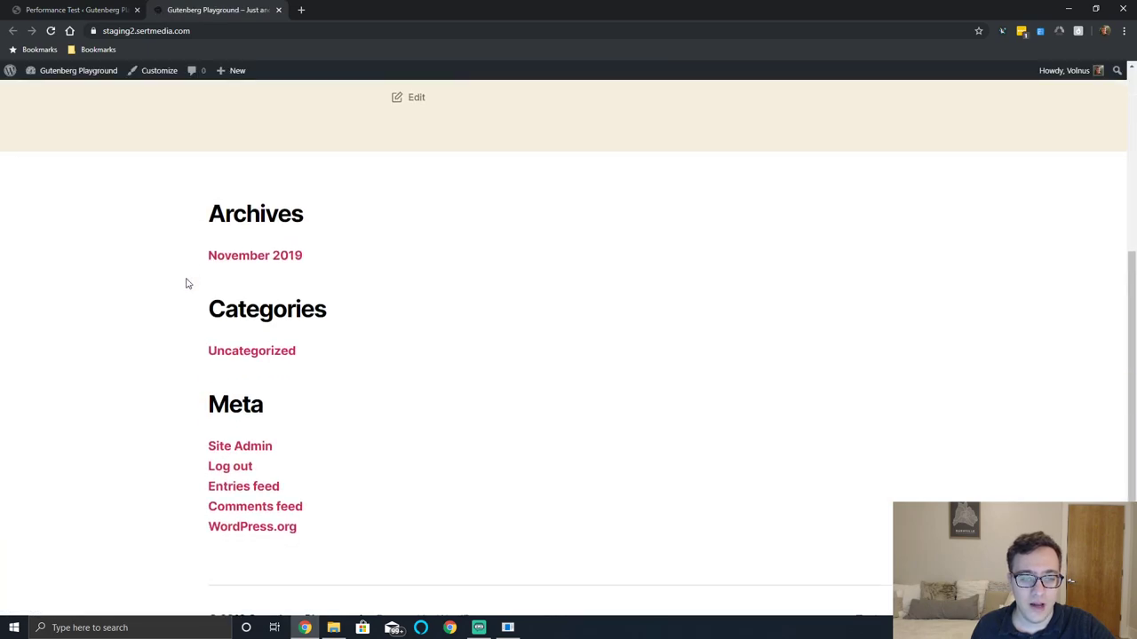
pyautogui.click(278, 10)
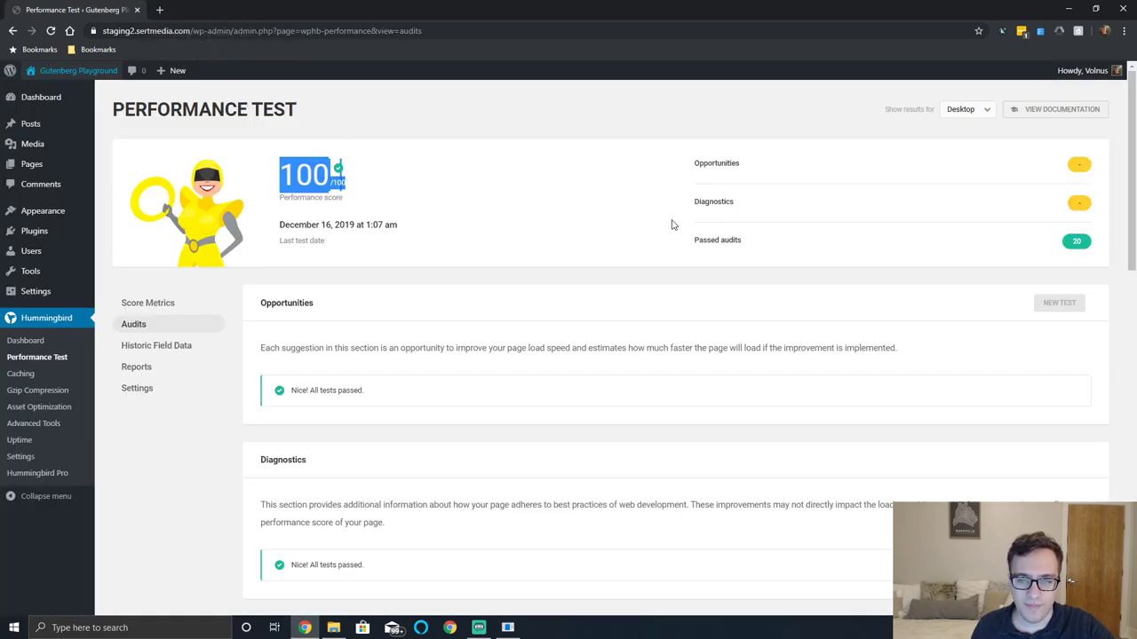
# Examine the Opportunities, Diagnostics and Passed Audits sections of the performance test, including the individual audit scores
pyautogui.scroll(-2, 643, 352)
pyautogui.scroll(-1, 643, 353)
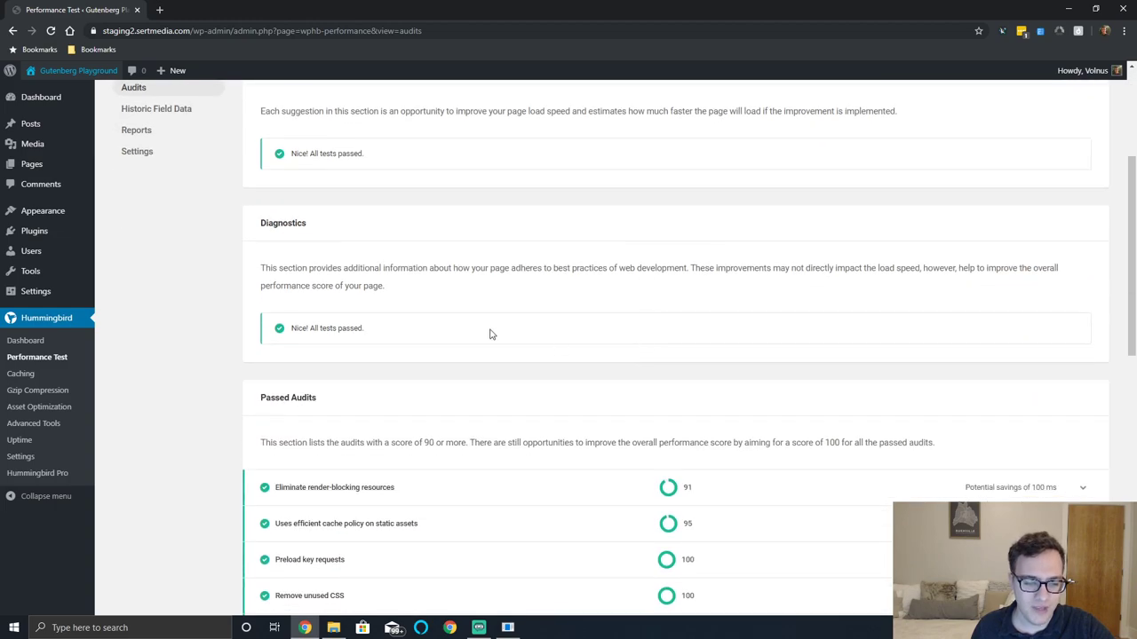
pyautogui.scroll(-2, 432, 299)
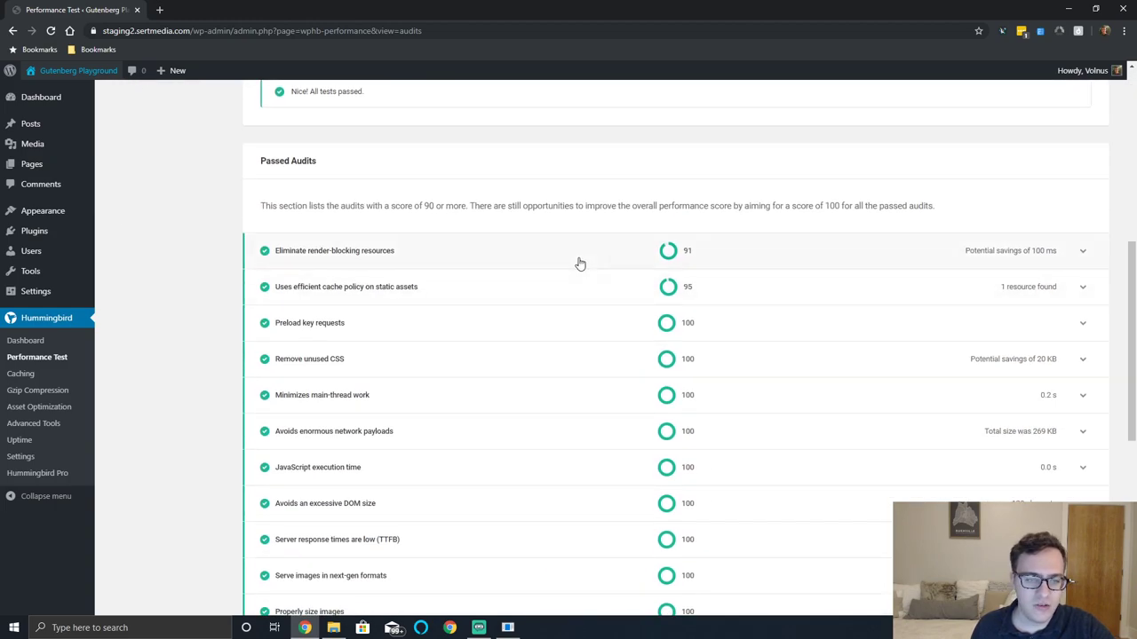
pyautogui.click(578, 259)
pyautogui.click(578, 251)
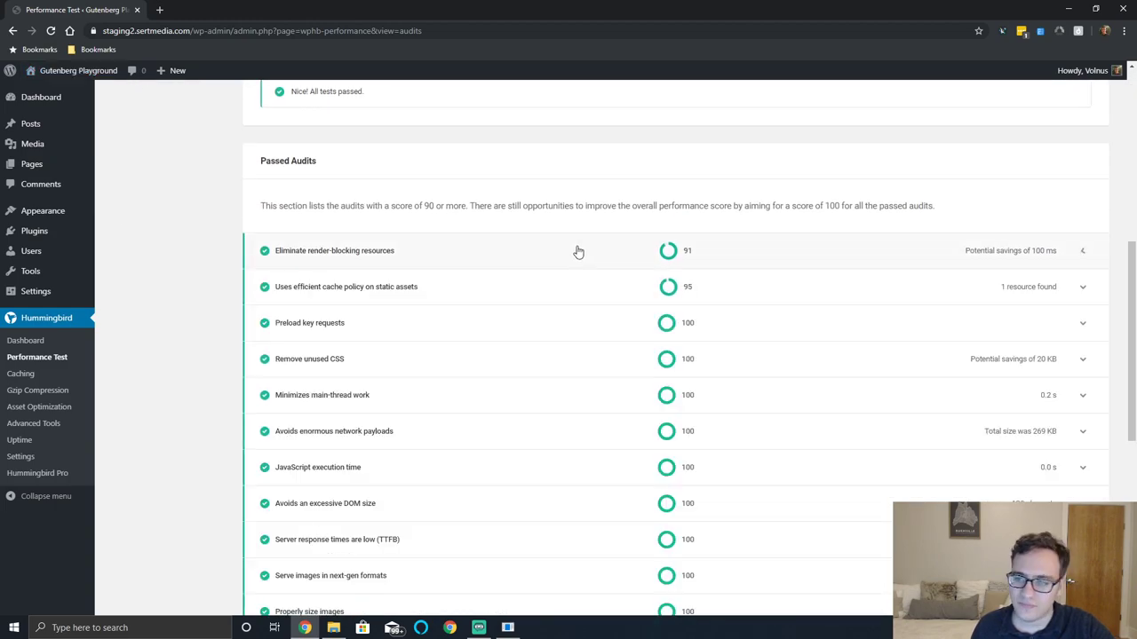
pyautogui.scroll(-2, 545, 307)
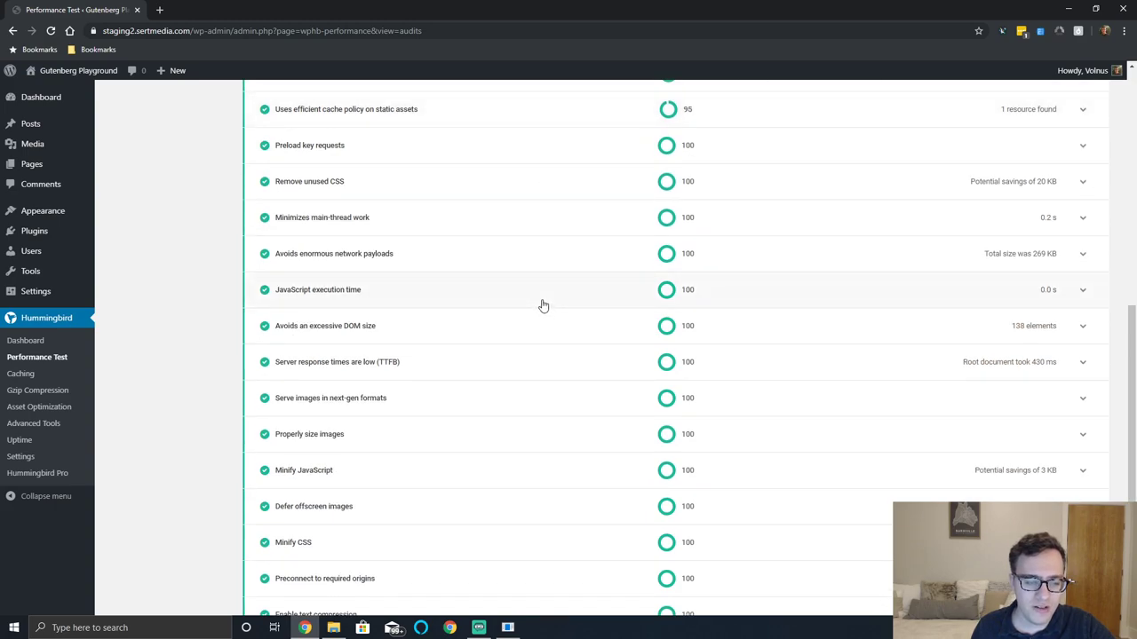
pyautogui.scroll(-3, 542, 304)
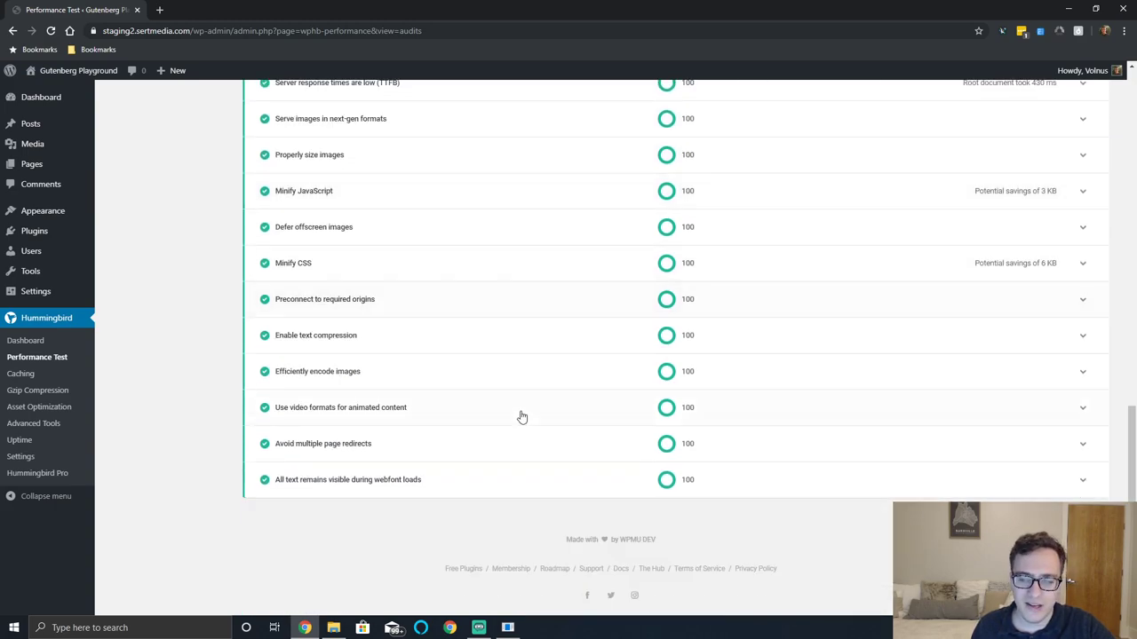
pyautogui.scroll(1, 535, 406)
pyautogui.scroll(5, 538, 406)
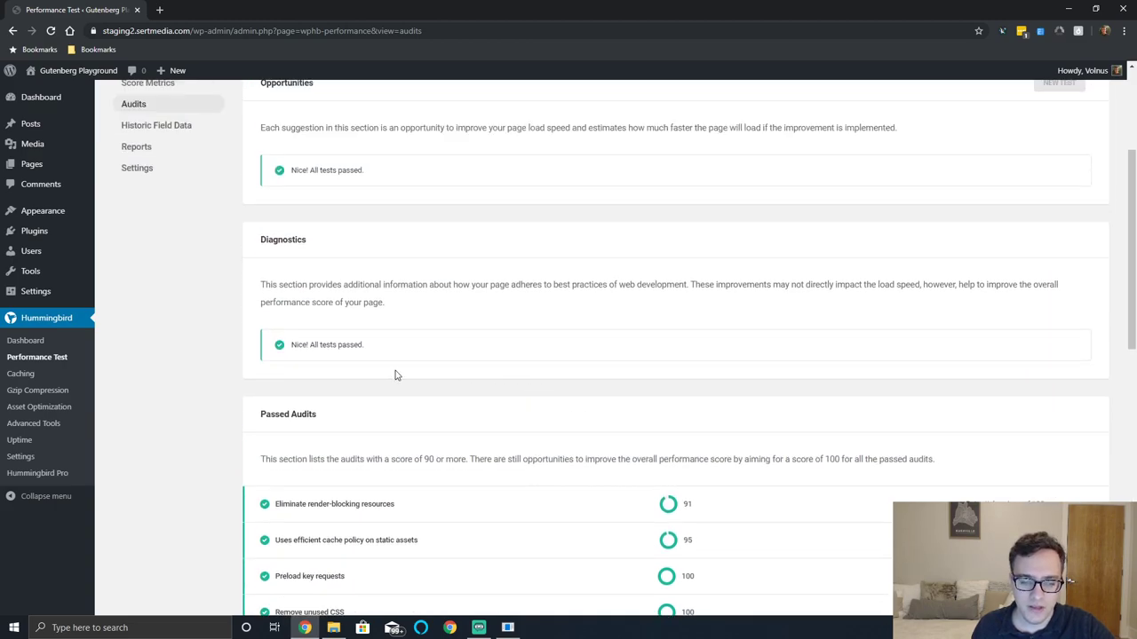
pyautogui.scroll(-1, 393, 373)
pyautogui.tripleClick(566, 345)
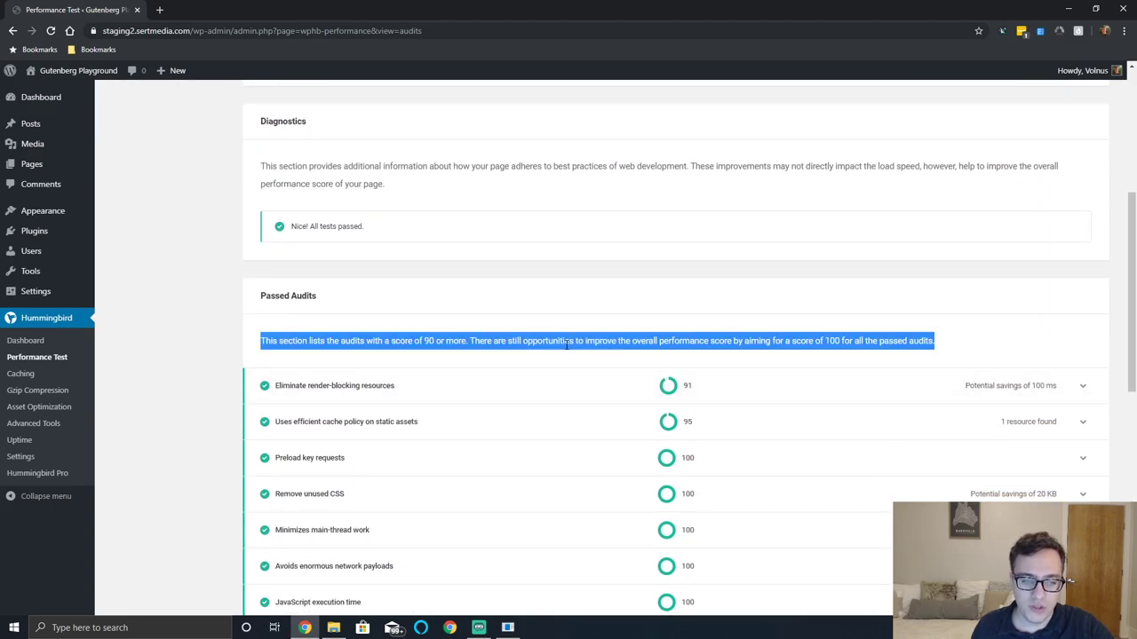
pyautogui.scroll(3, 345, 294)
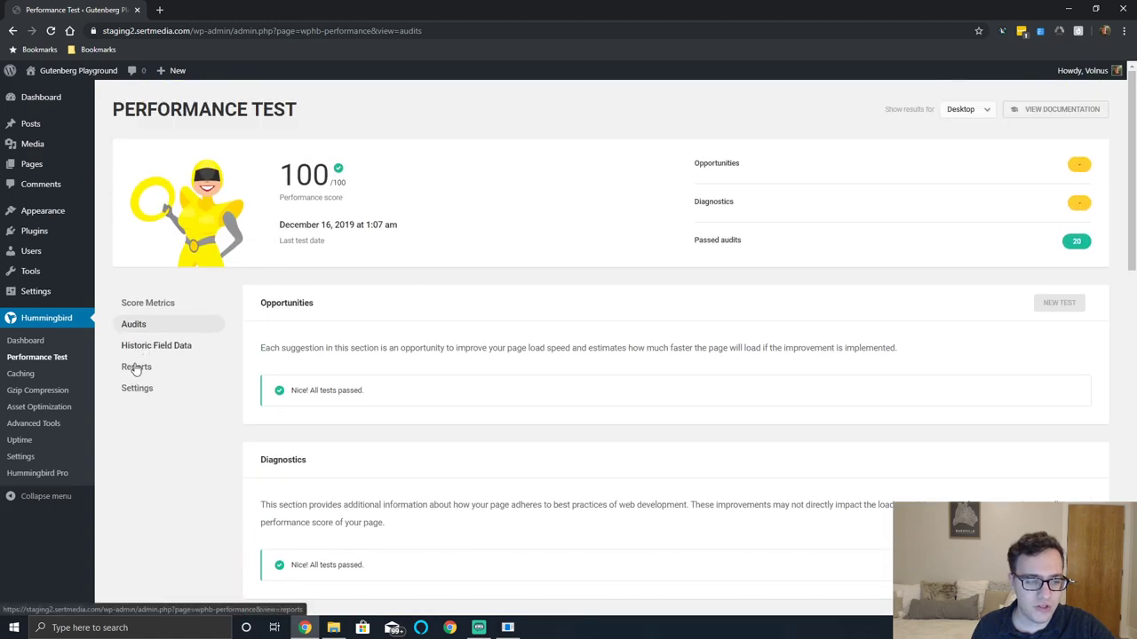
# Activate Page Caching in Hummingbird's caching settings and review the cached page types and the DONOTCACHEPAGE note
pyautogui.click(21, 373)
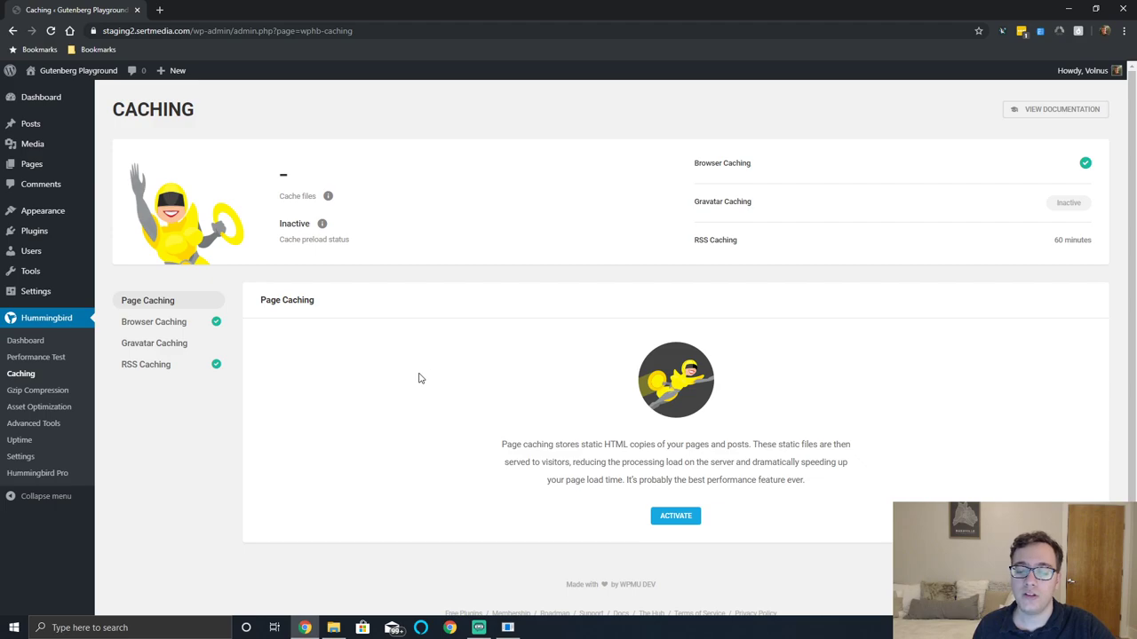
pyautogui.click(694, 522)
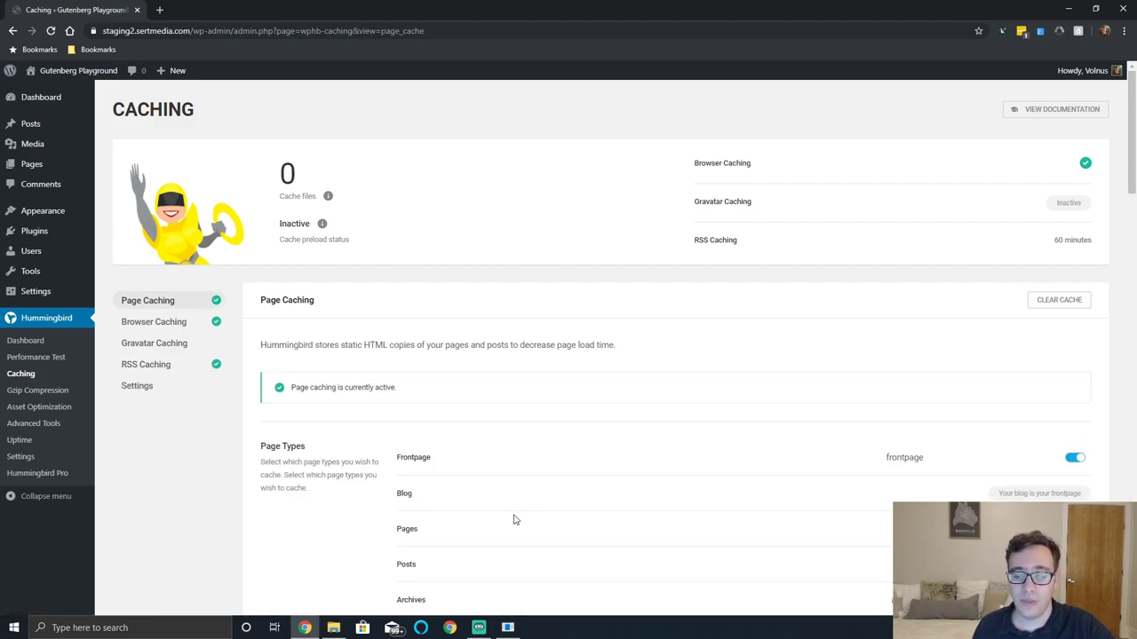
pyautogui.scroll(-3, 513, 519)
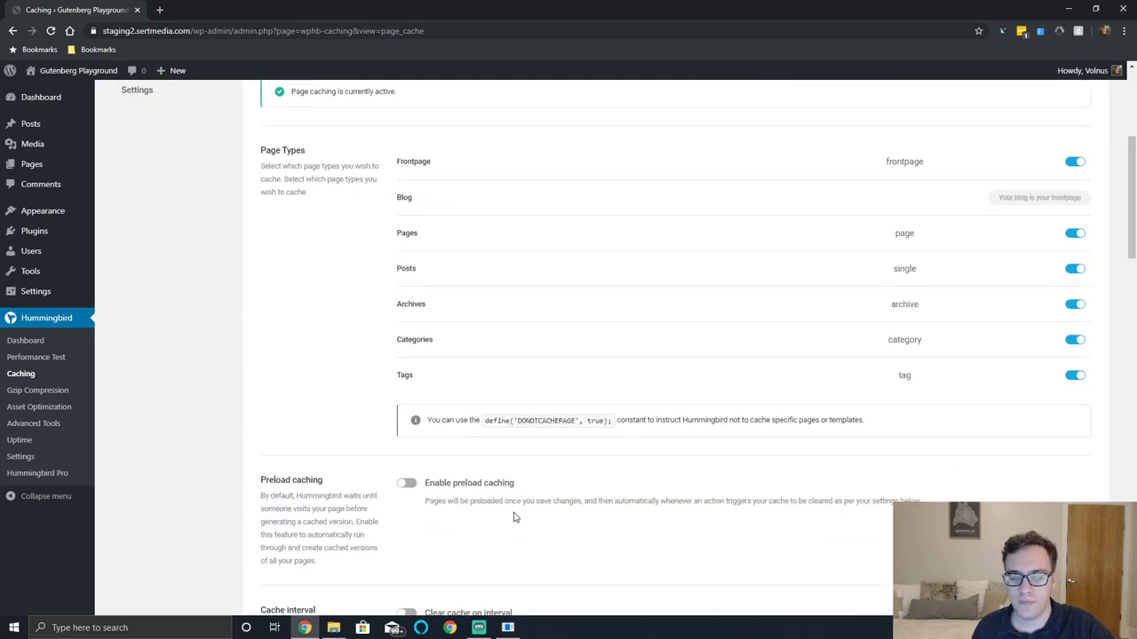
pyautogui.tripleClick(548, 422)
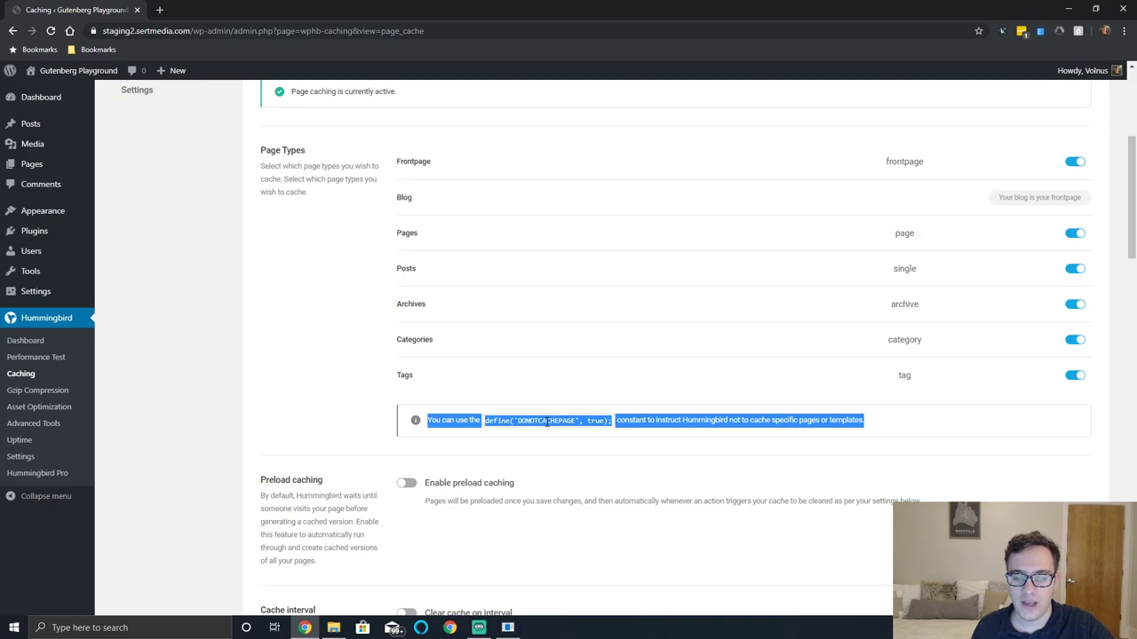
pyautogui.click(548, 422)
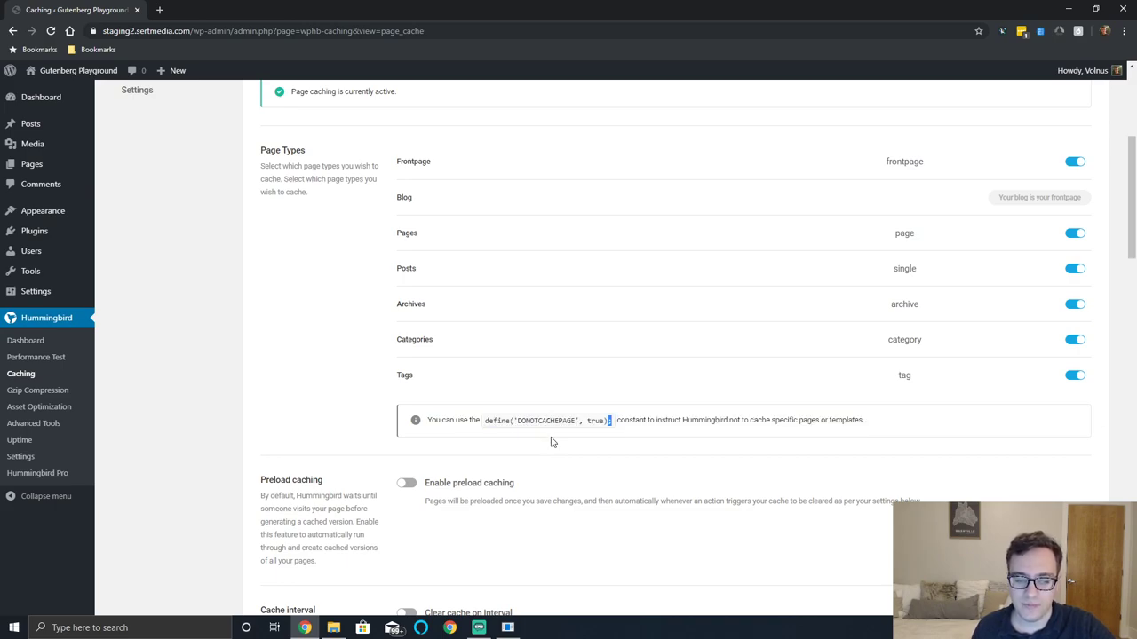
pyautogui.scroll(1, 532, 308)
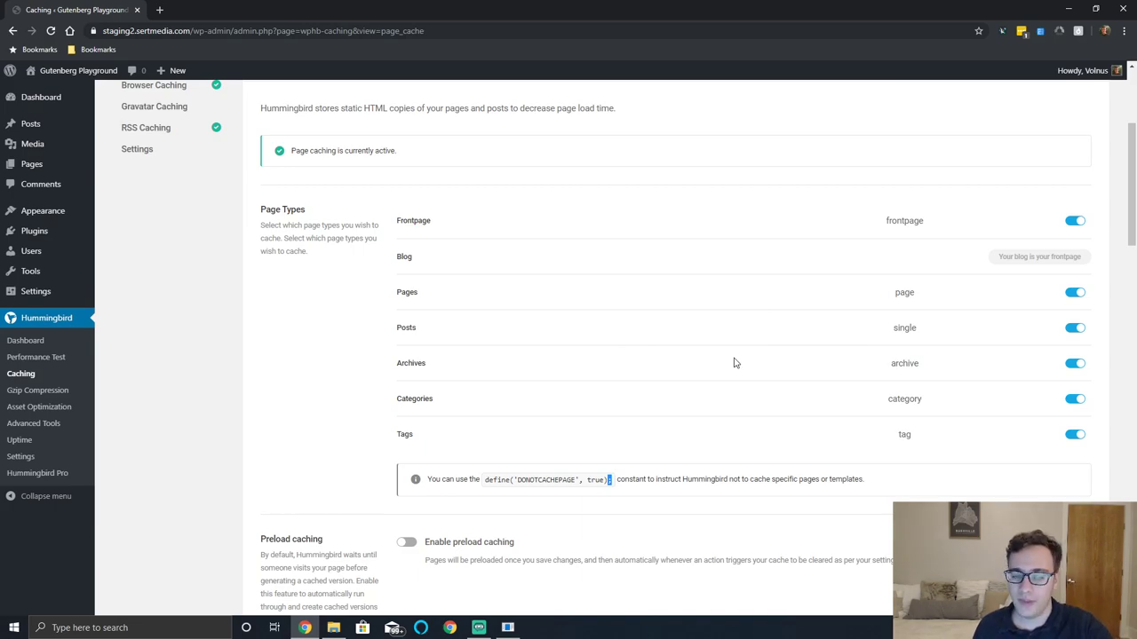
# Enable preload caching and turn on clearing the cache on an interval for page caching
pyautogui.scroll(-1, 733, 363)
pyautogui.scroll(-2, 691, 371)
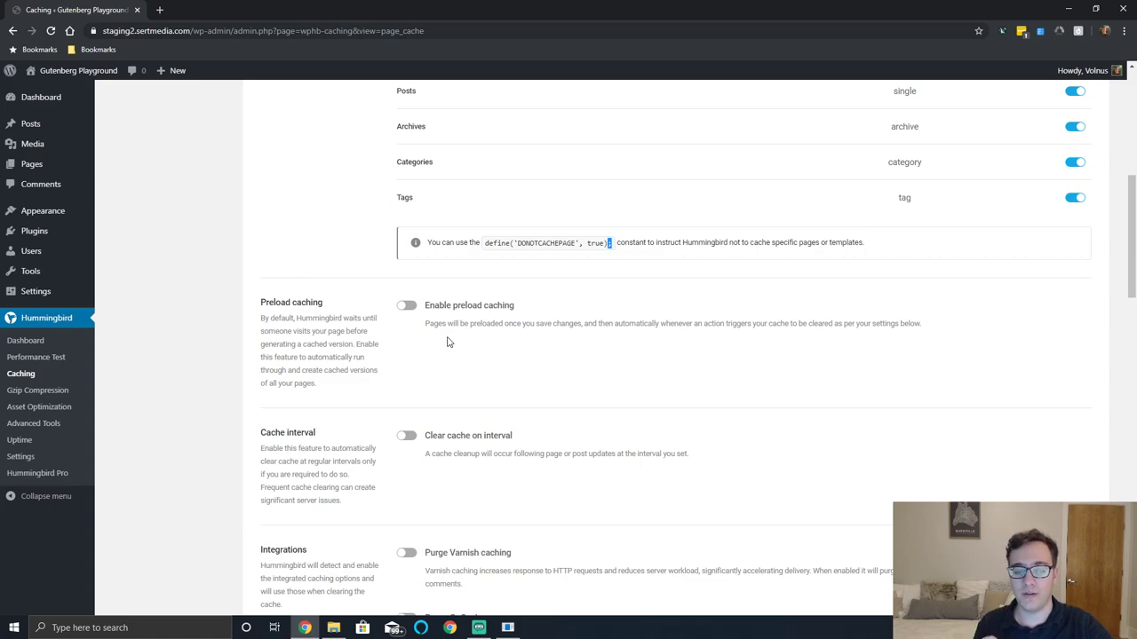
pyautogui.click(407, 306)
pyautogui.scroll(-2, 420, 460)
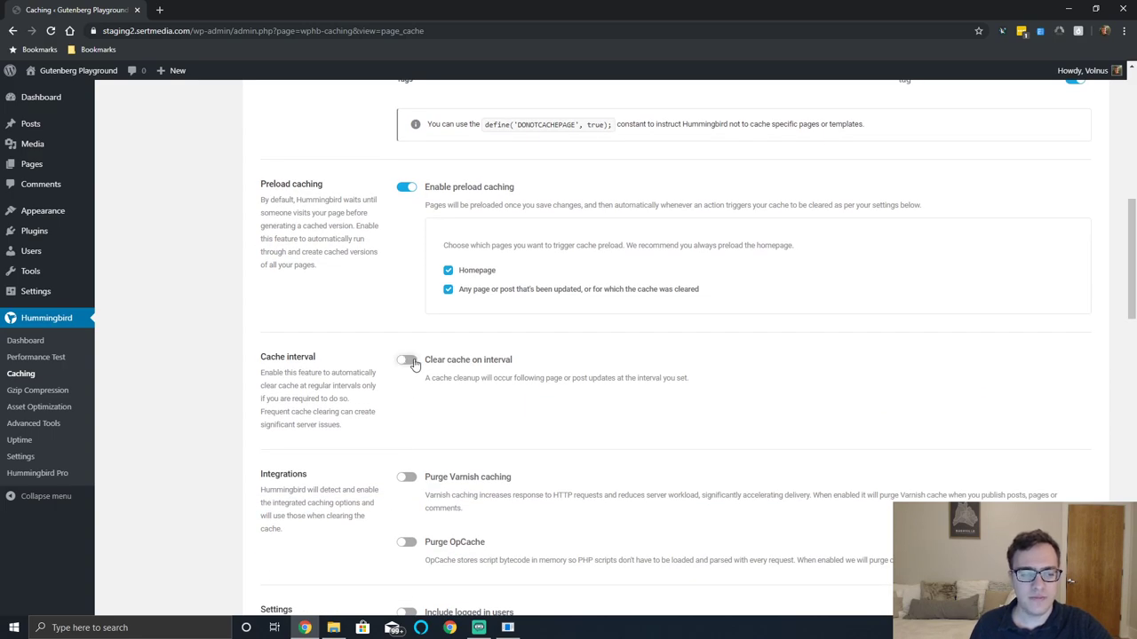
pyautogui.click(408, 360)
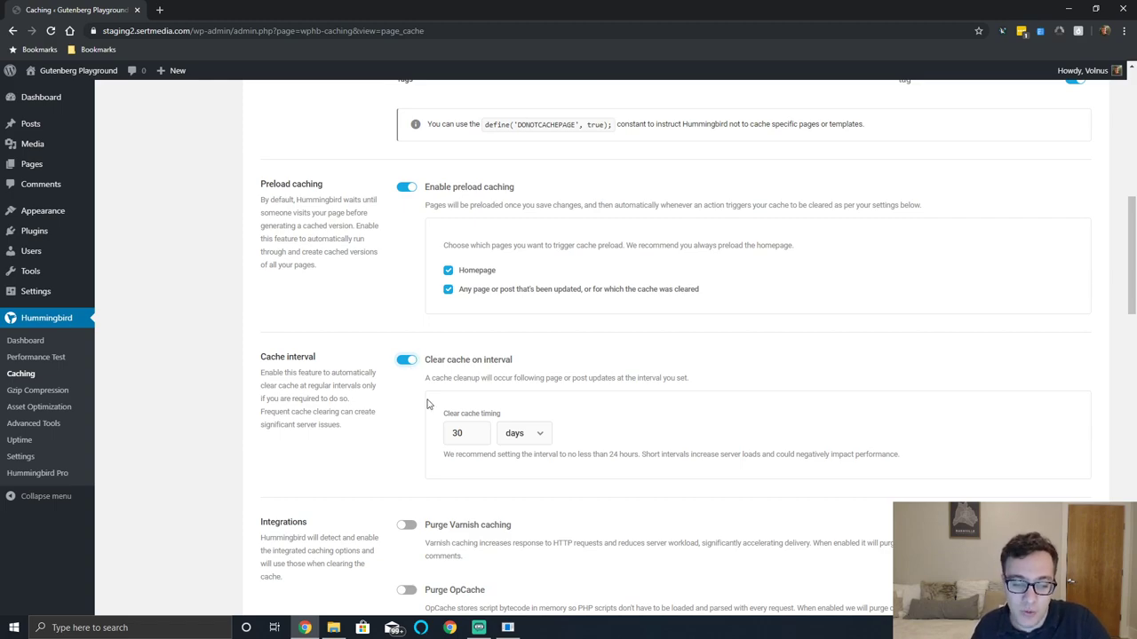
pyautogui.tripleClick(591, 457)
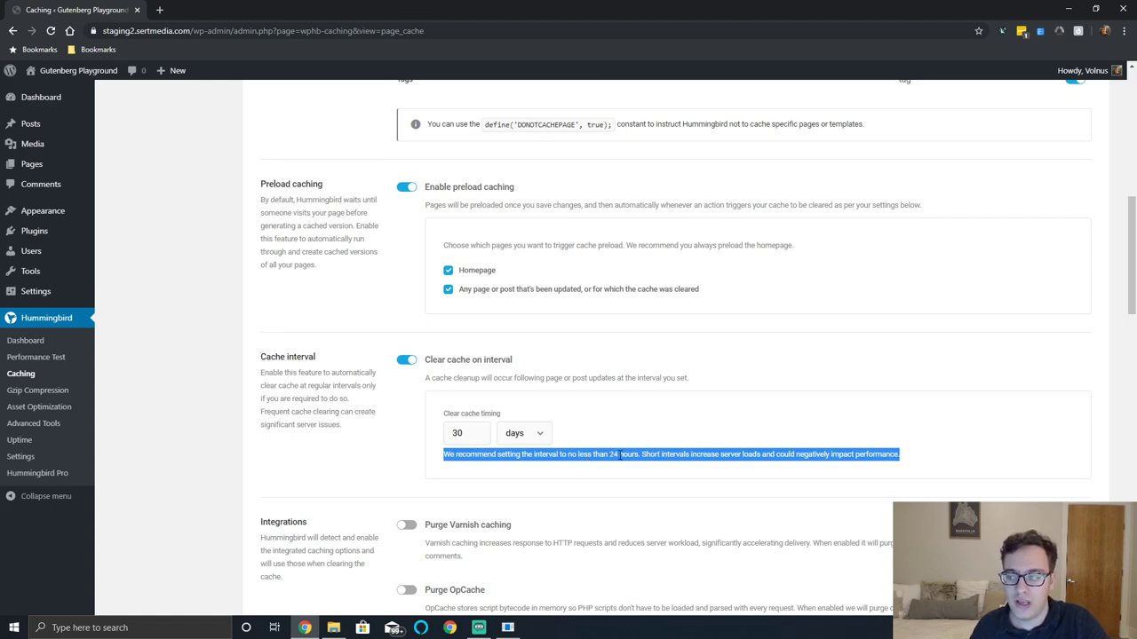
# Enable Purge OpCache among the page caching integrations
pyautogui.scroll(-2, 431, 432)
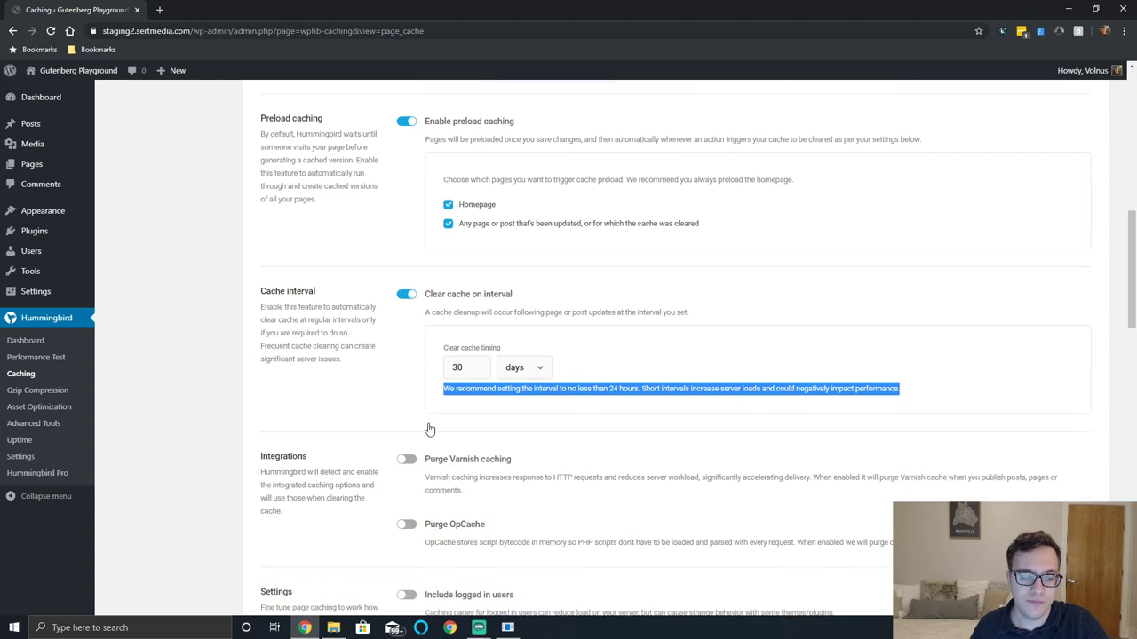
pyautogui.click(324, 415)
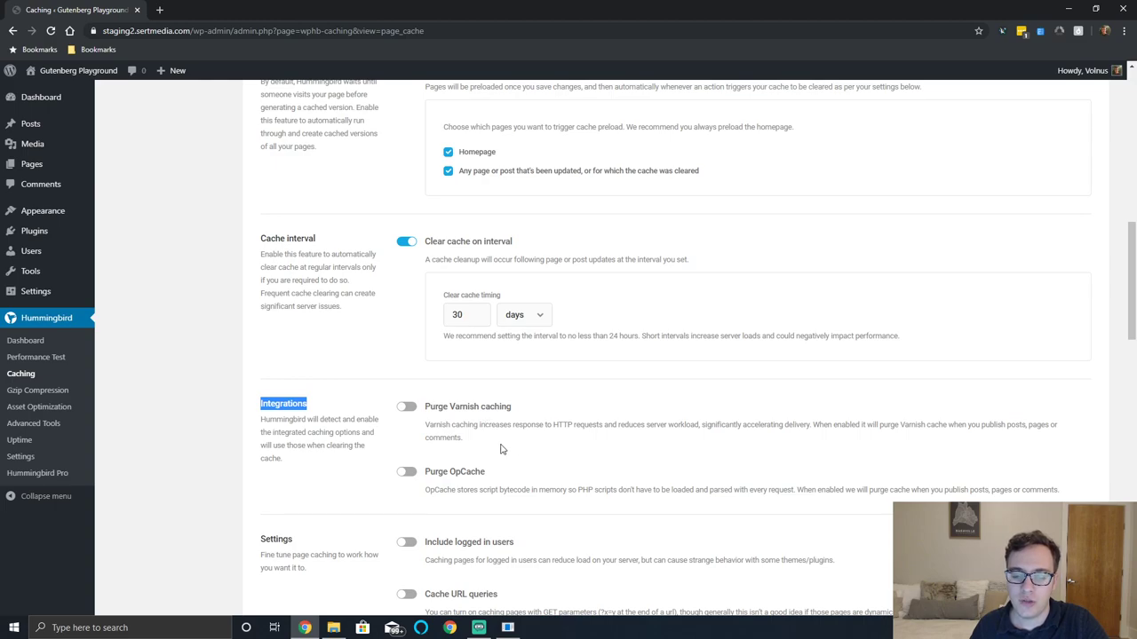
pyautogui.scroll(-1, 526, 439)
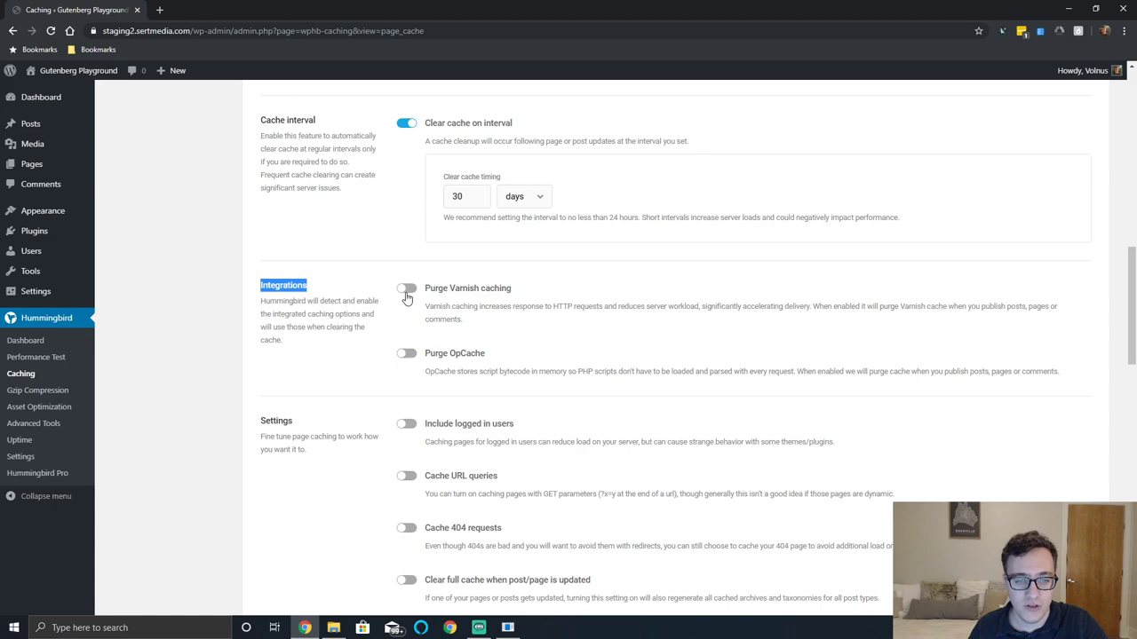
pyautogui.click(403, 354)
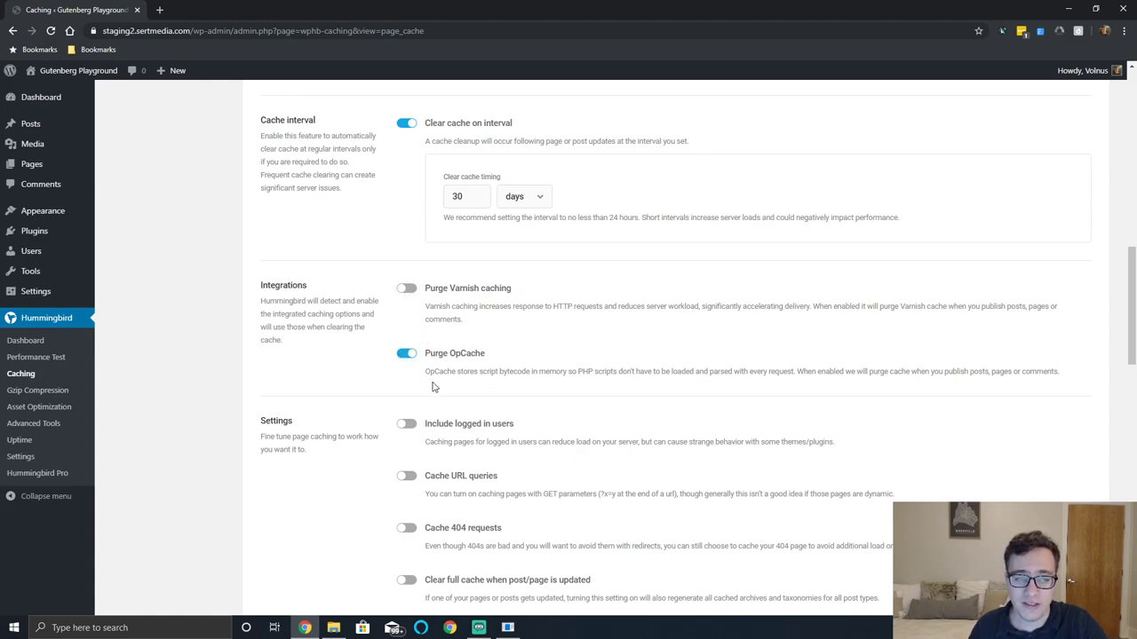
pyautogui.scroll(-1, 456, 436)
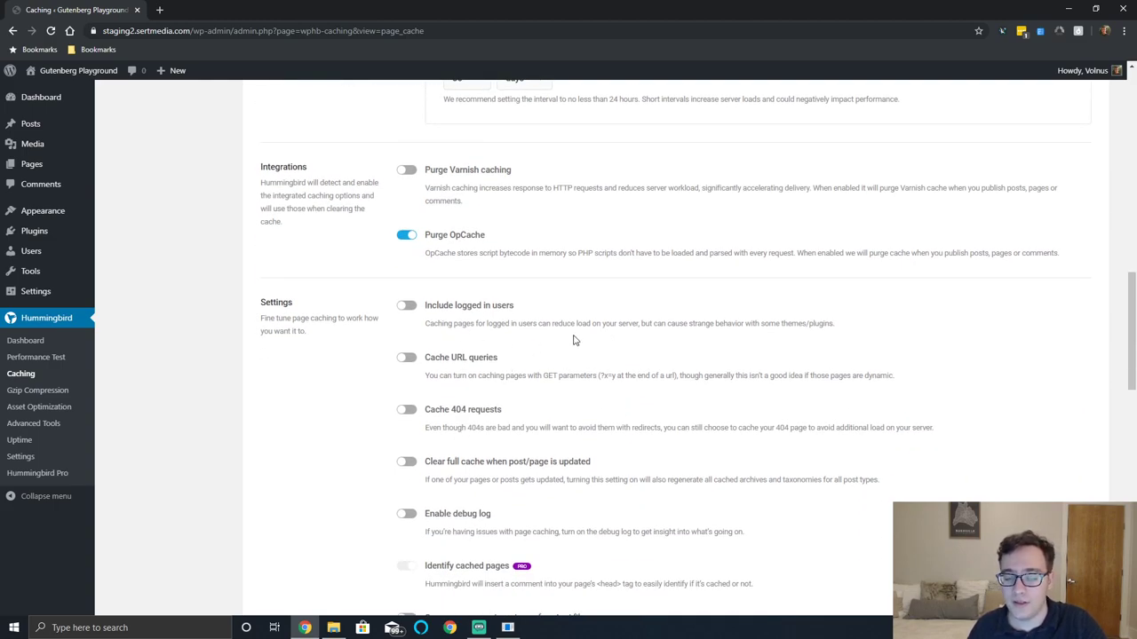
# Try including logged in users in the page caching settings and turn the option back off
pyautogui.click(409, 308)
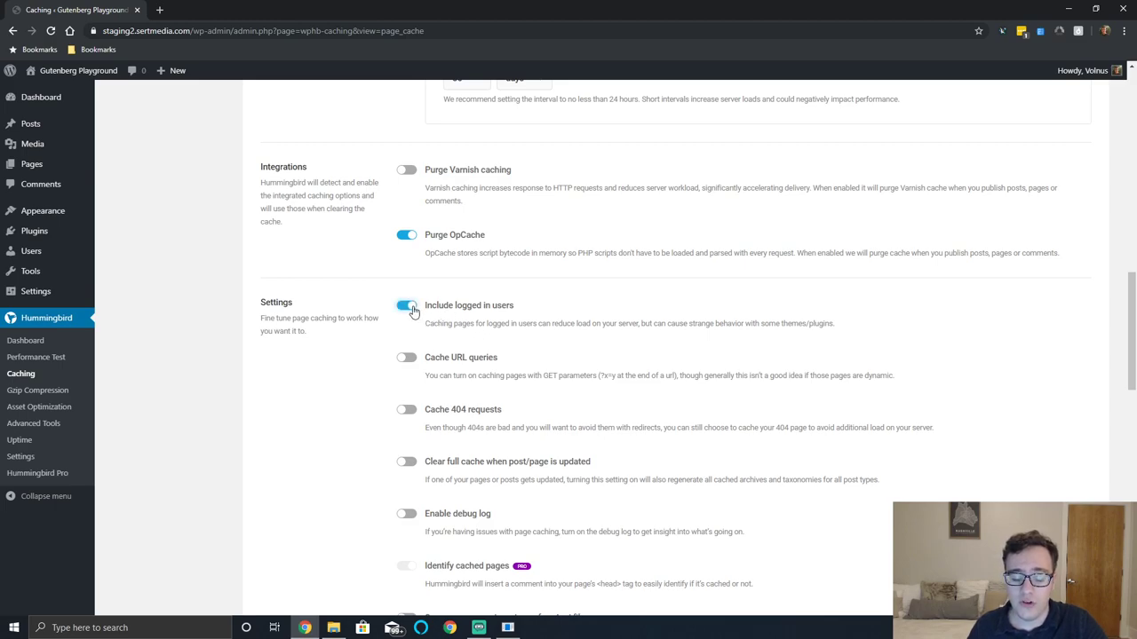
pyautogui.click(411, 309)
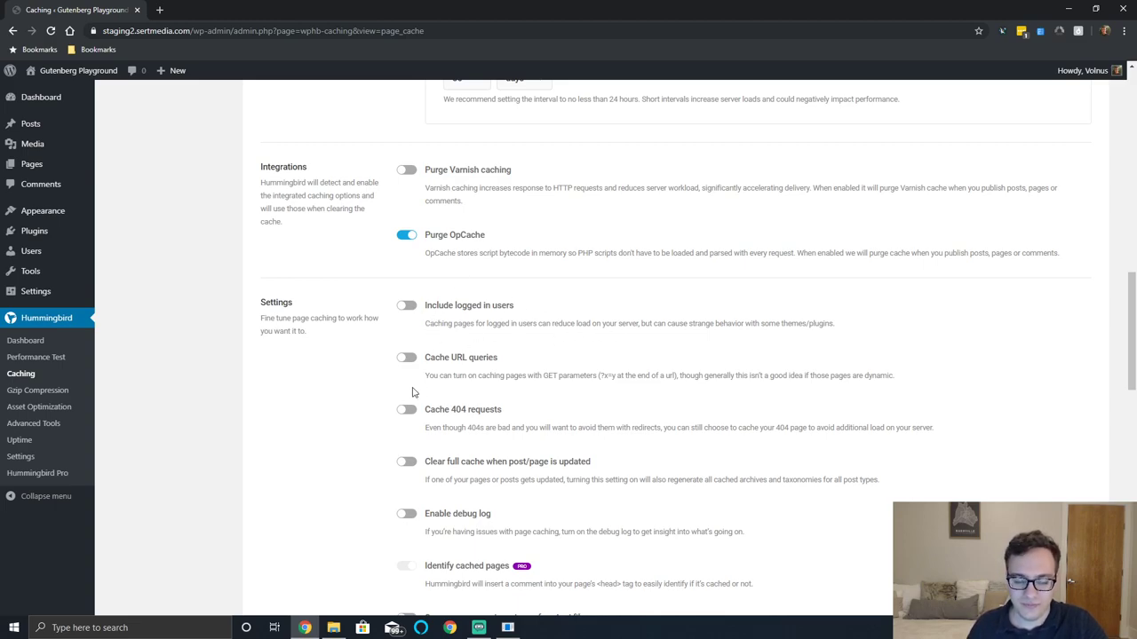
# Read through the page caching settings, focusing on Cache URL queries and Identify cached pages
pyautogui.scroll(-1, 400, 377)
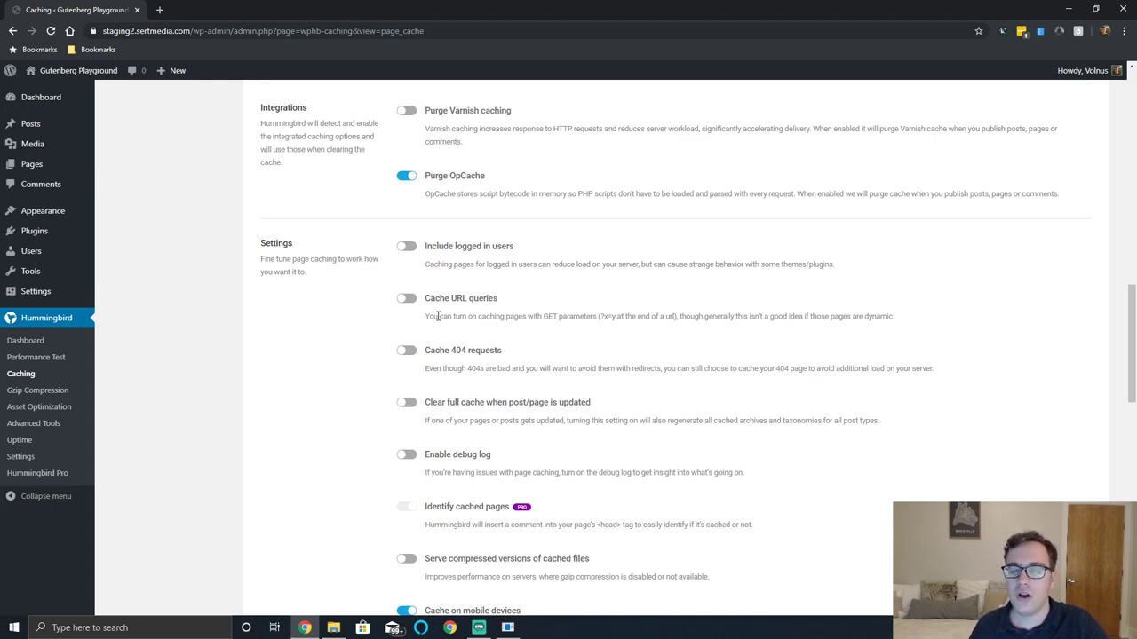
pyautogui.tripleClick(842, 317)
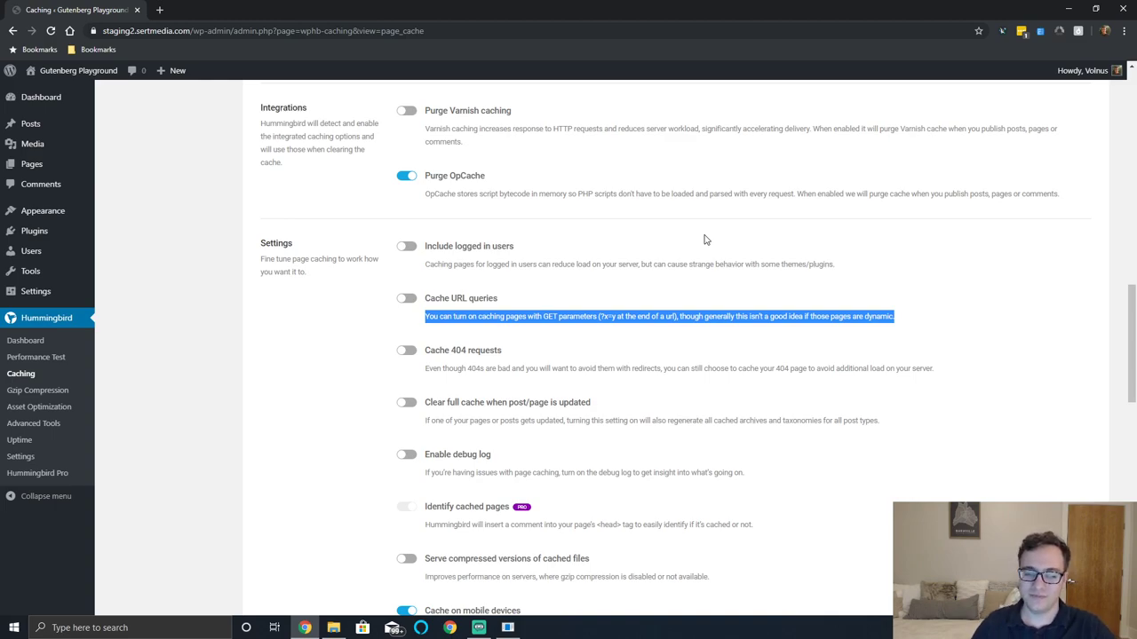
pyautogui.scroll(-3, 494, 380)
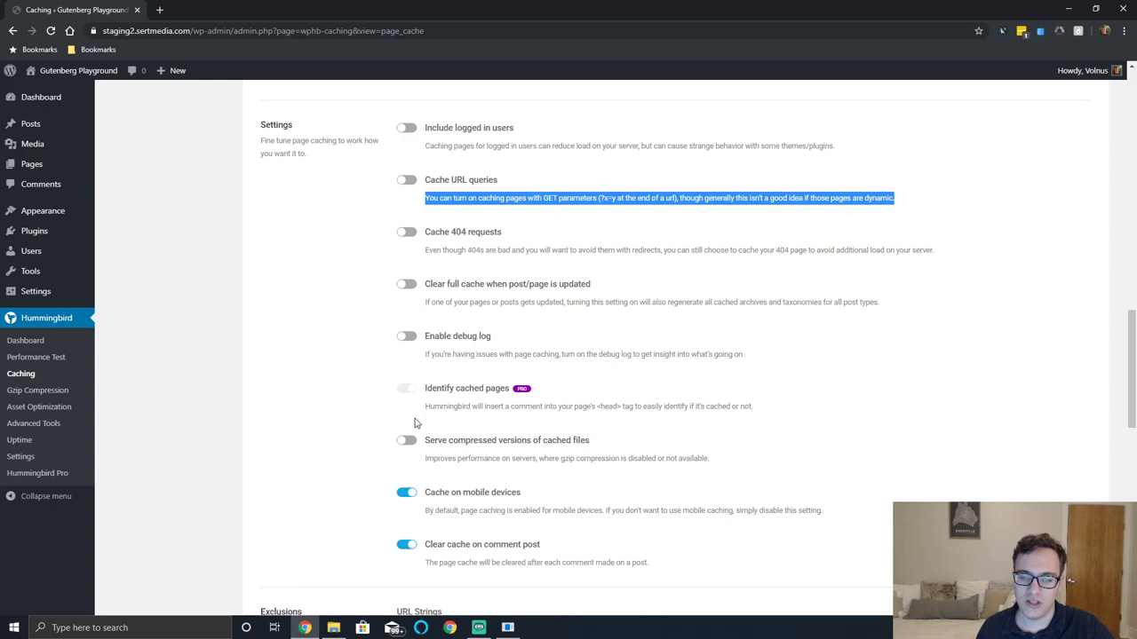
pyautogui.moveTo(455, 391); pyautogui.dragTo(492, 392)
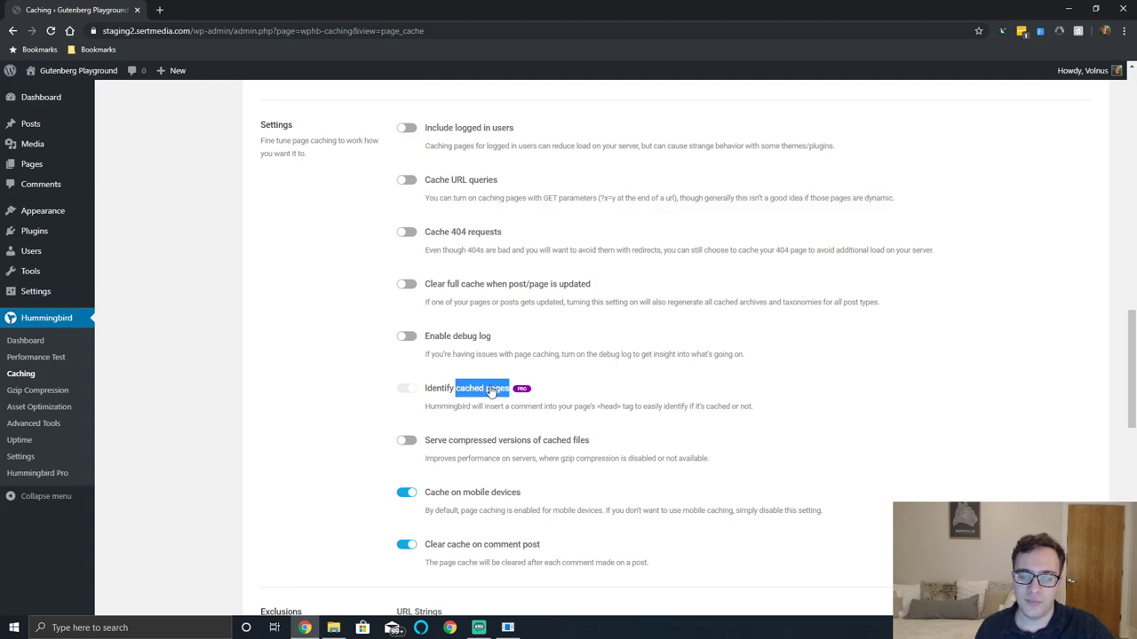
pyautogui.tripleClick(526, 399)
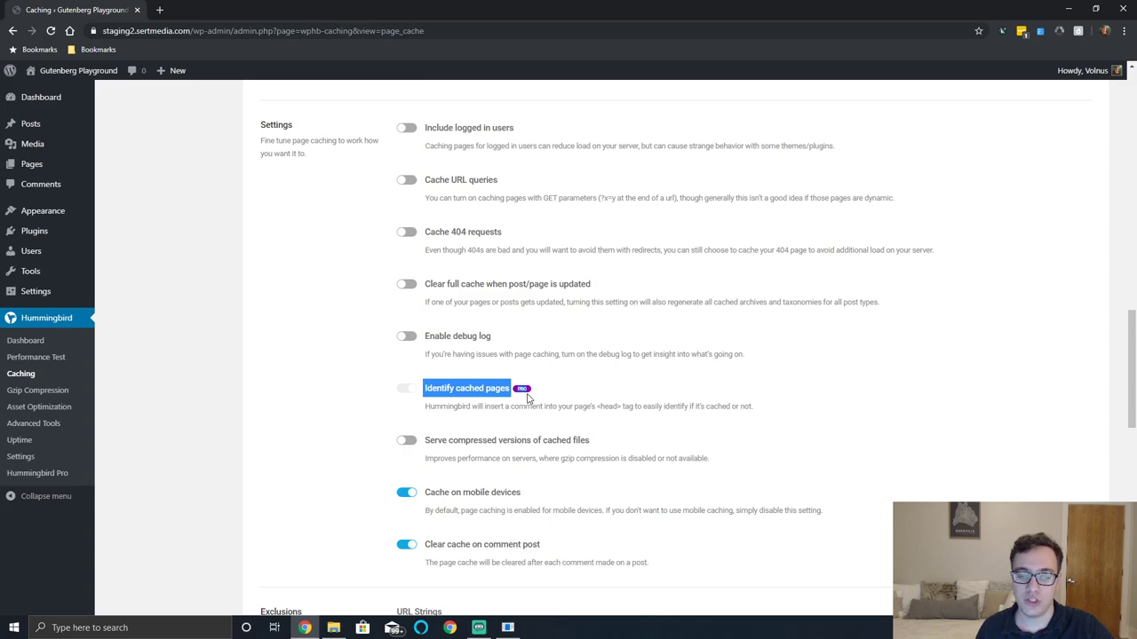
pyautogui.scroll(-1, 526, 399)
pyautogui.scroll(-1, 522, 392)
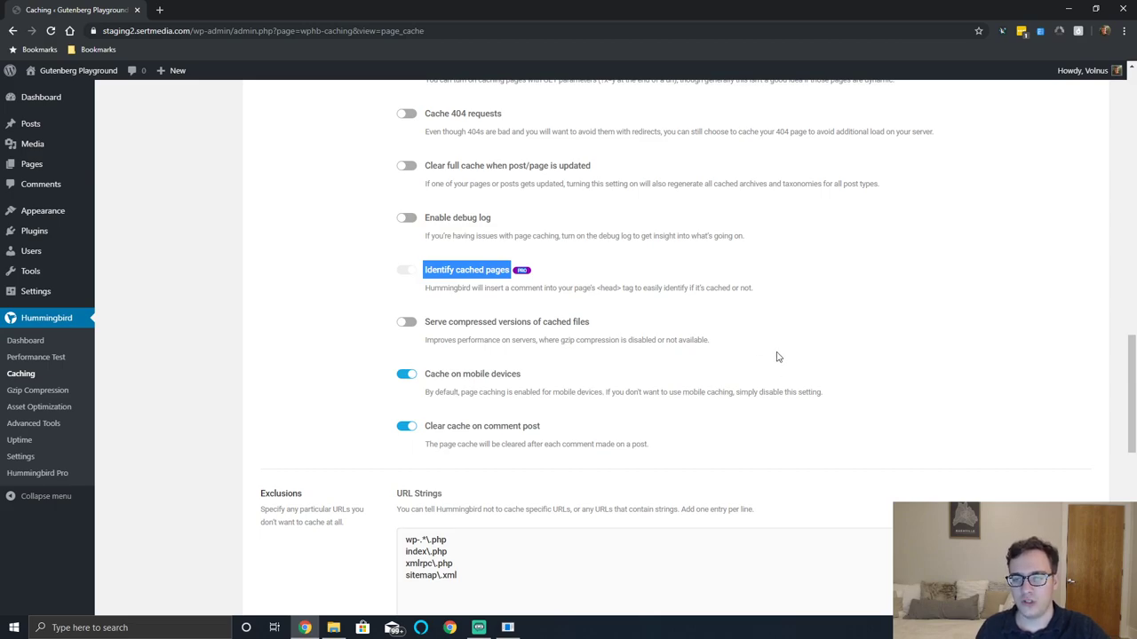
# Skim the page caching exclusions down to Cookies and Deactivate, and recheck the options from Cache 404 requests to Clear cache on comment post
pyautogui.scroll(-1, 692, 346)
pyautogui.scroll(-5, 684, 342)
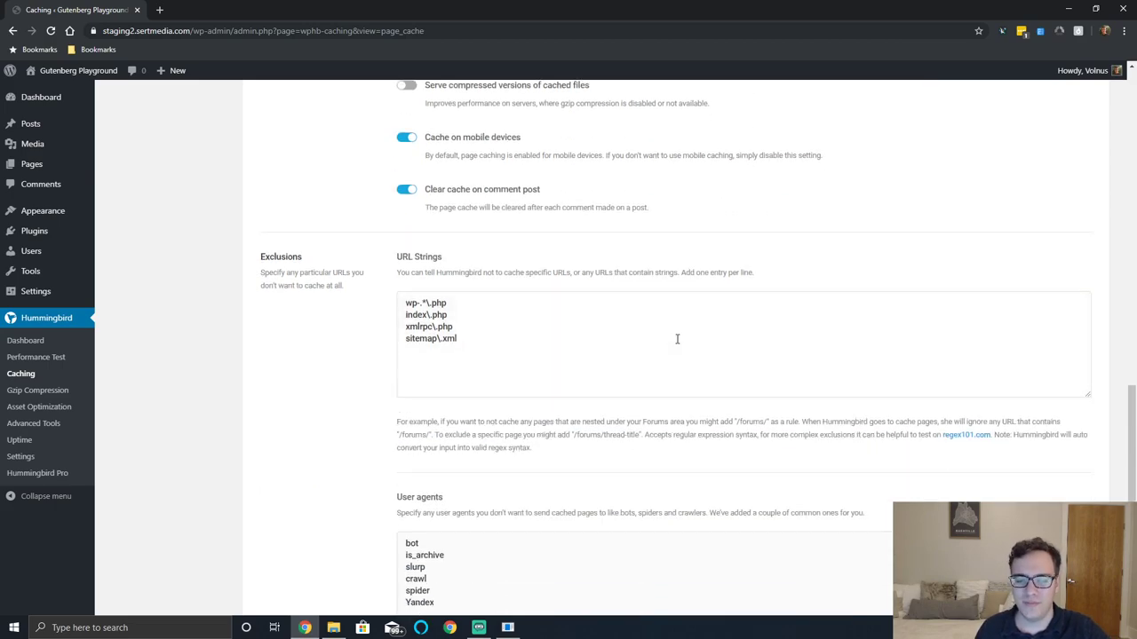
pyautogui.scroll(1, 653, 320)
pyautogui.scroll(2, 650, 316)
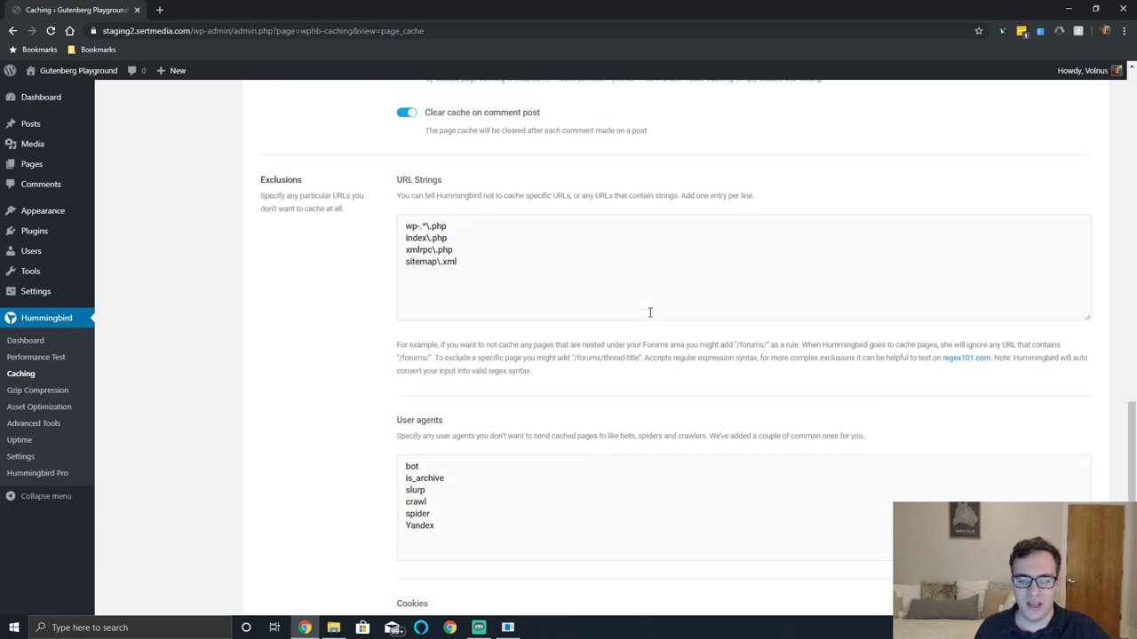
pyautogui.scroll(-5, 649, 311)
pyautogui.scroll(-2, 622, 319)
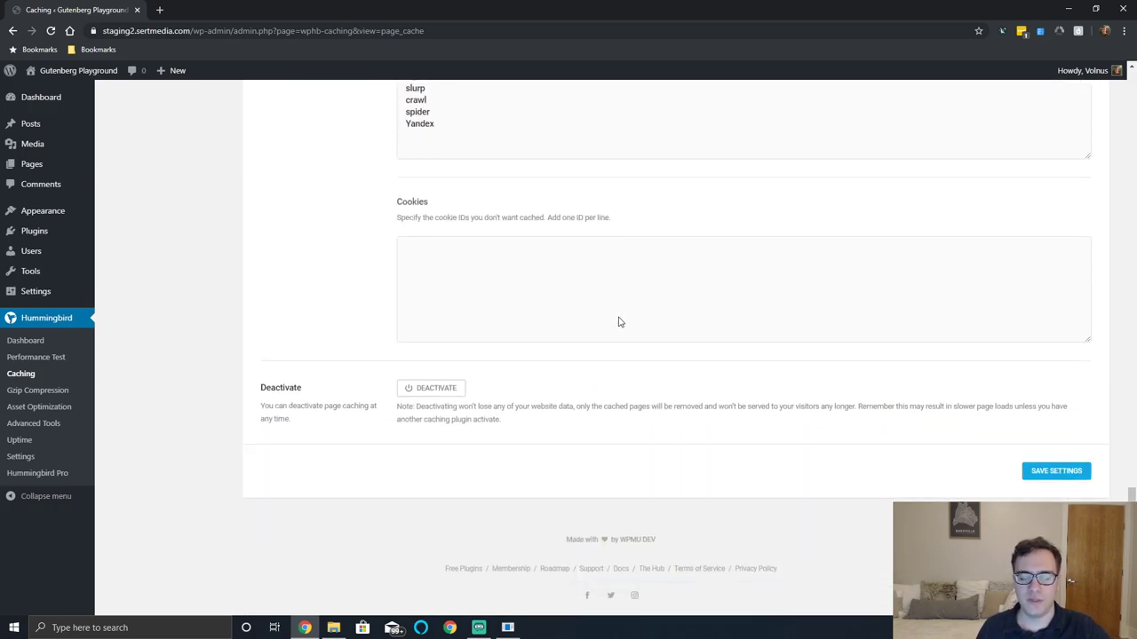
pyautogui.scroll(10, 613, 311)
pyautogui.scroll(2, 591, 306)
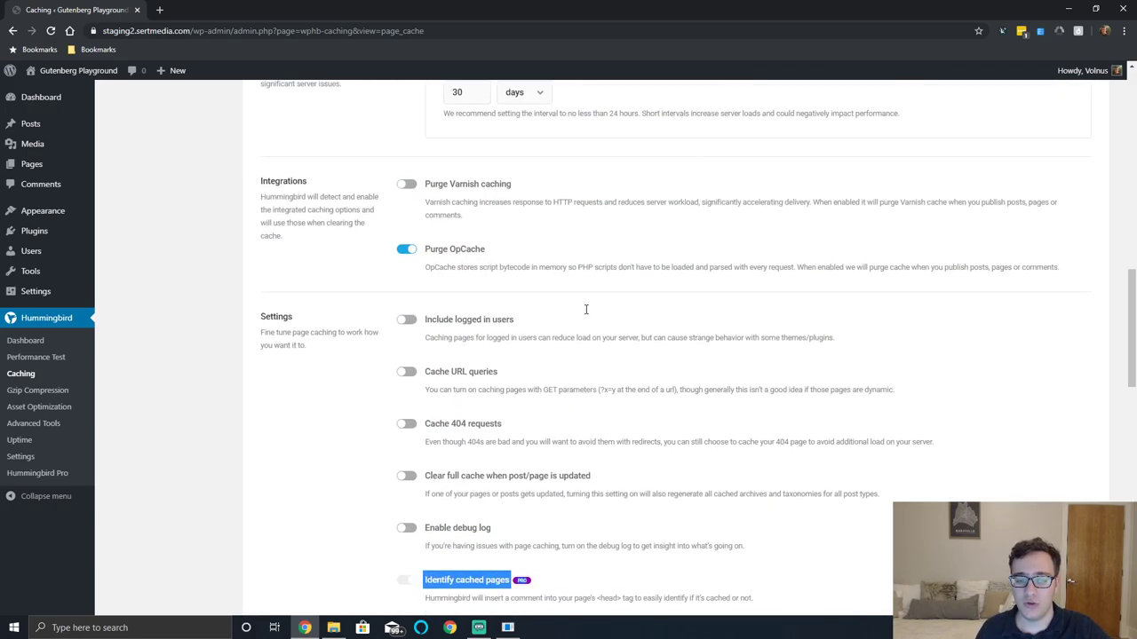
pyautogui.scroll(-4, 586, 309)
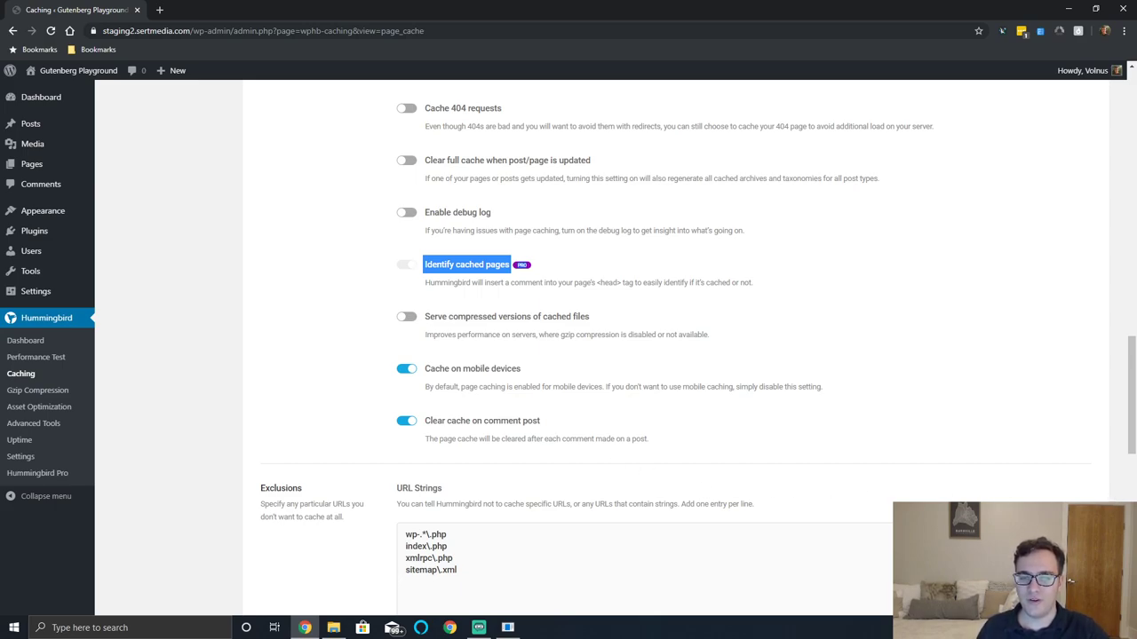
pyautogui.click(840, 475)
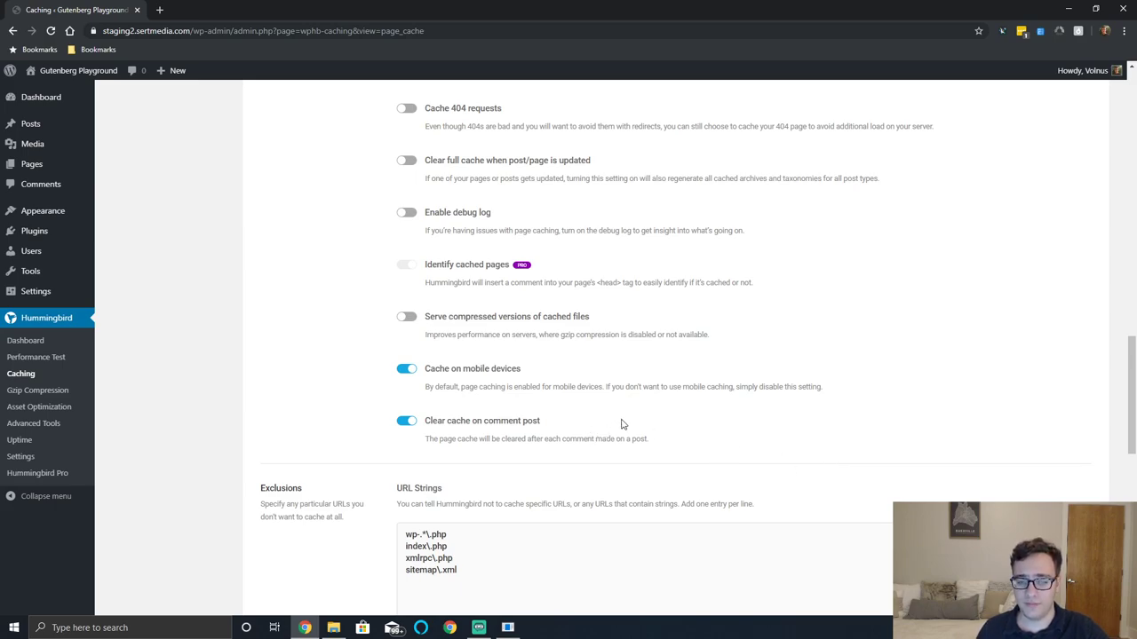
# Add */forums/* as a new line in the URL Strings exclusions for page caching
pyautogui.scroll(-3, 563, 432)
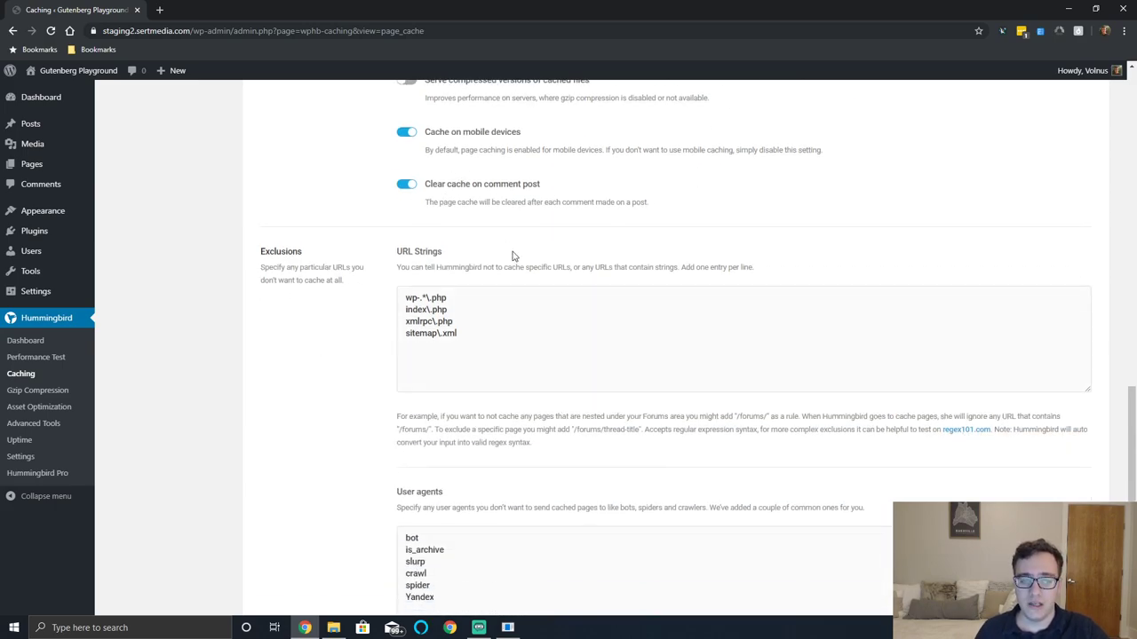
pyautogui.moveTo(457, 277); pyautogui.dragTo(405, 258)
pyautogui.click(311, 206)
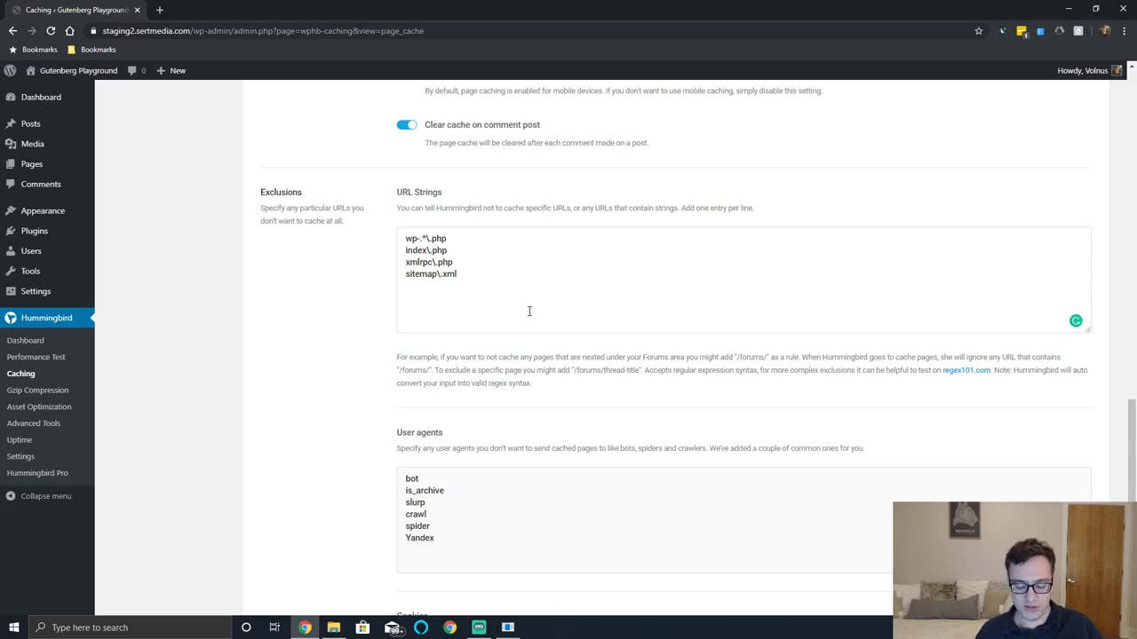
pyautogui.write('for')
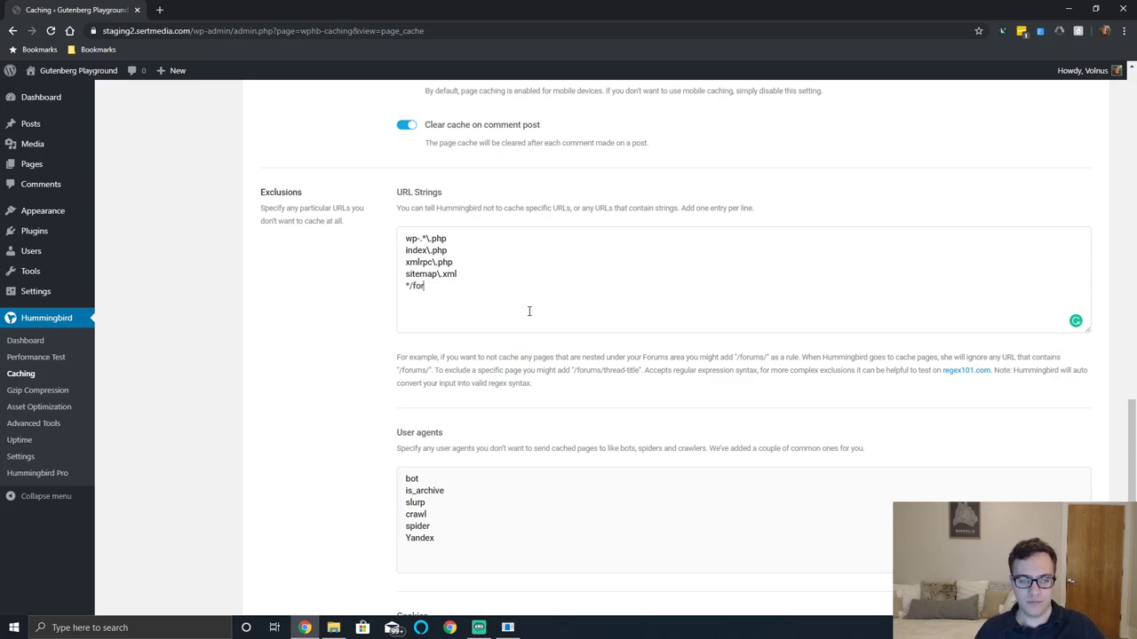
pyautogui.write('ums/*')
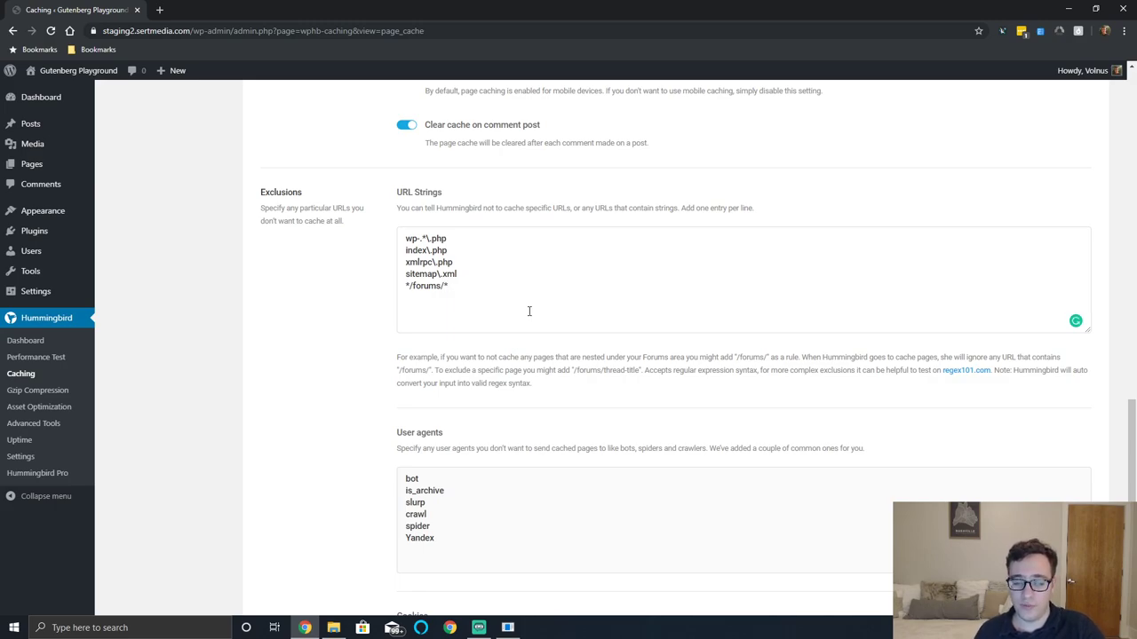
# Examine the User agents exclusions, including the description and the listed bots and crawlers
pyautogui.scroll(-3, 495, 274)
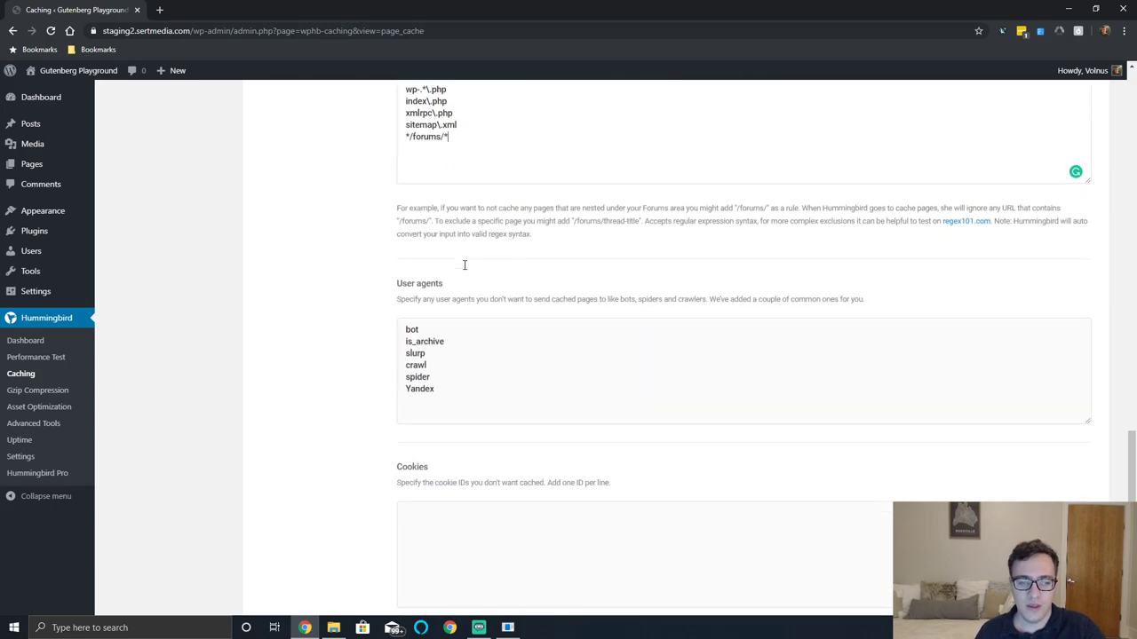
pyautogui.moveTo(424, 197); pyautogui.dragTo(453, 215)
pyautogui.click(496, 210)
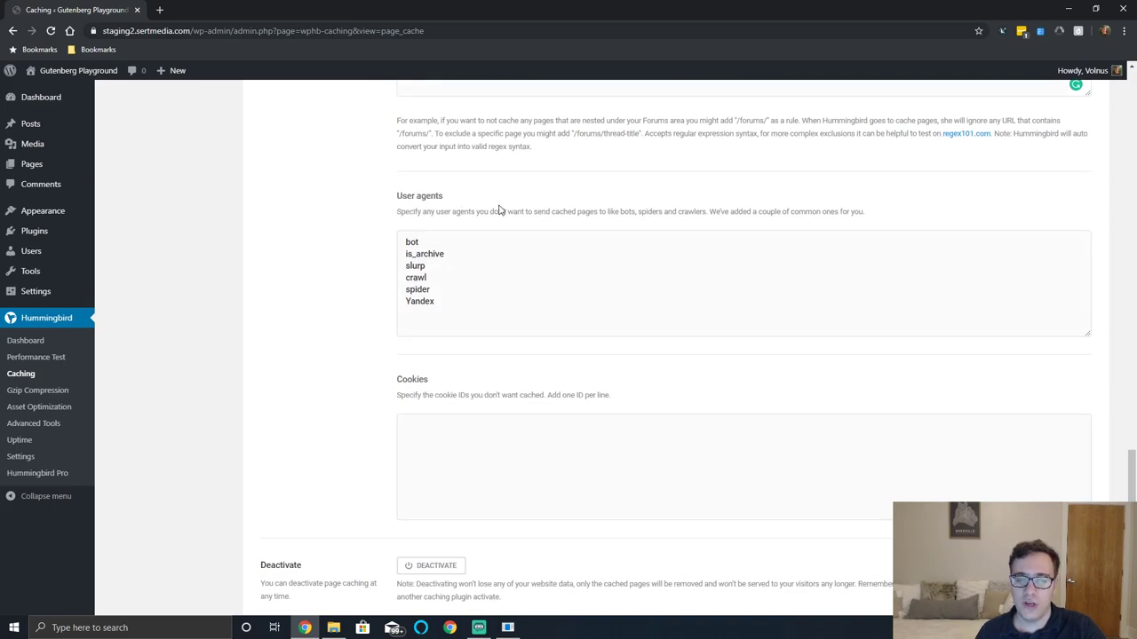
pyautogui.tripleClick(539, 212)
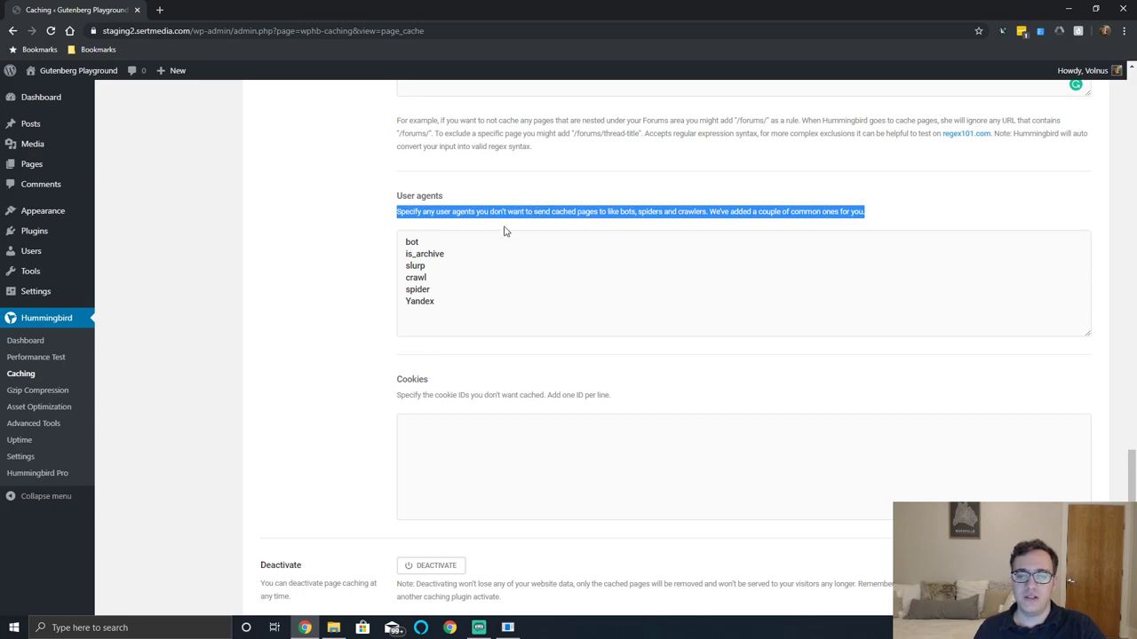
pyautogui.moveTo(406, 266); pyautogui.dragTo(428, 269)
pyautogui.click(429, 278)
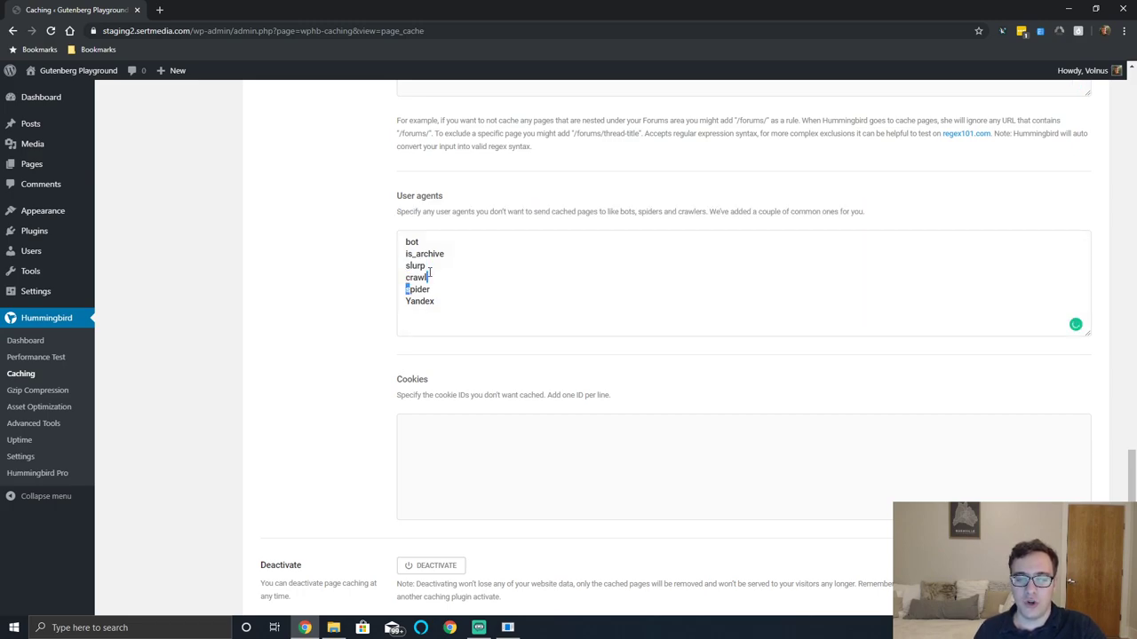
pyautogui.doubleClick(433, 282)
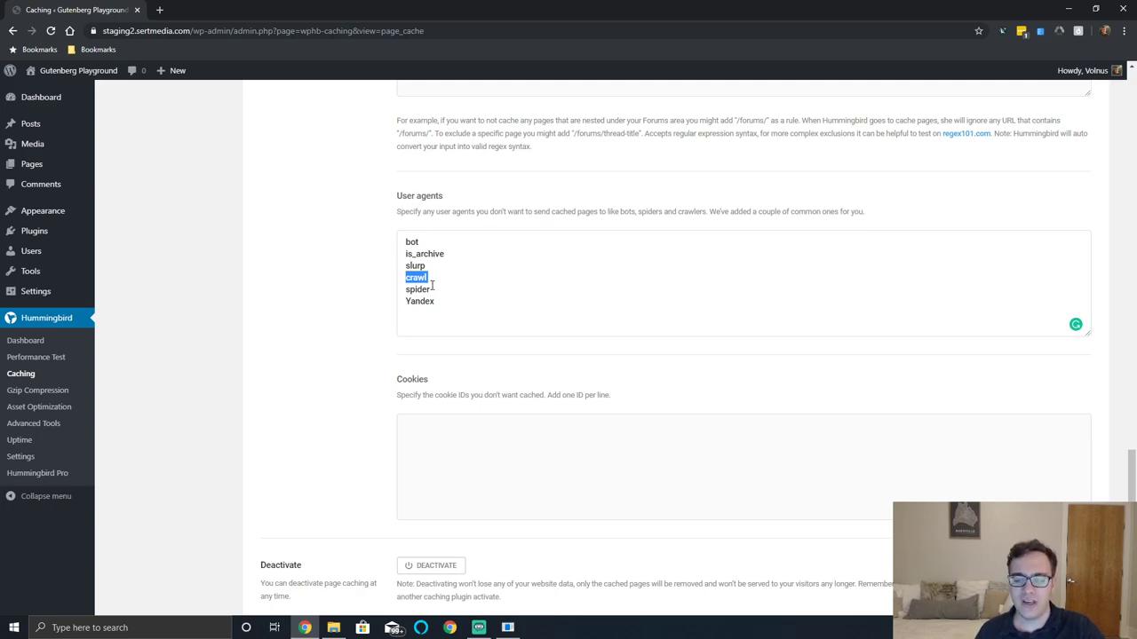
pyautogui.moveTo(443, 301); pyautogui.dragTo(386, 223)
pyautogui.click(383, 228)
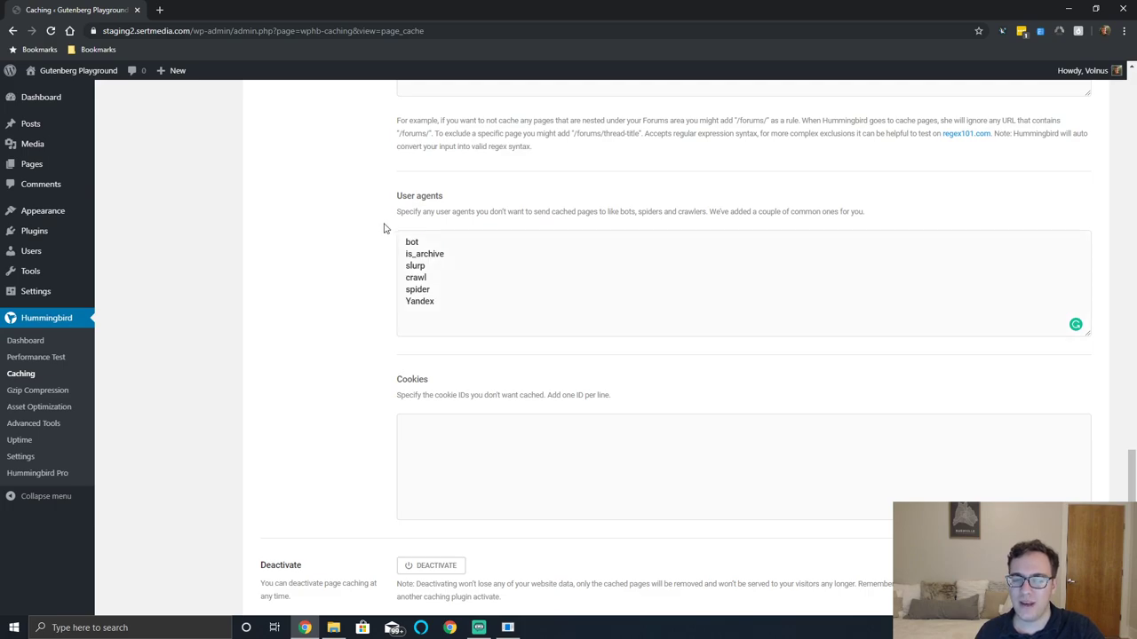
# Examine the Cookies exclusions and the Deactivate section, and look back over the whole page caching configuration
pyautogui.scroll(-2, 386, 222)
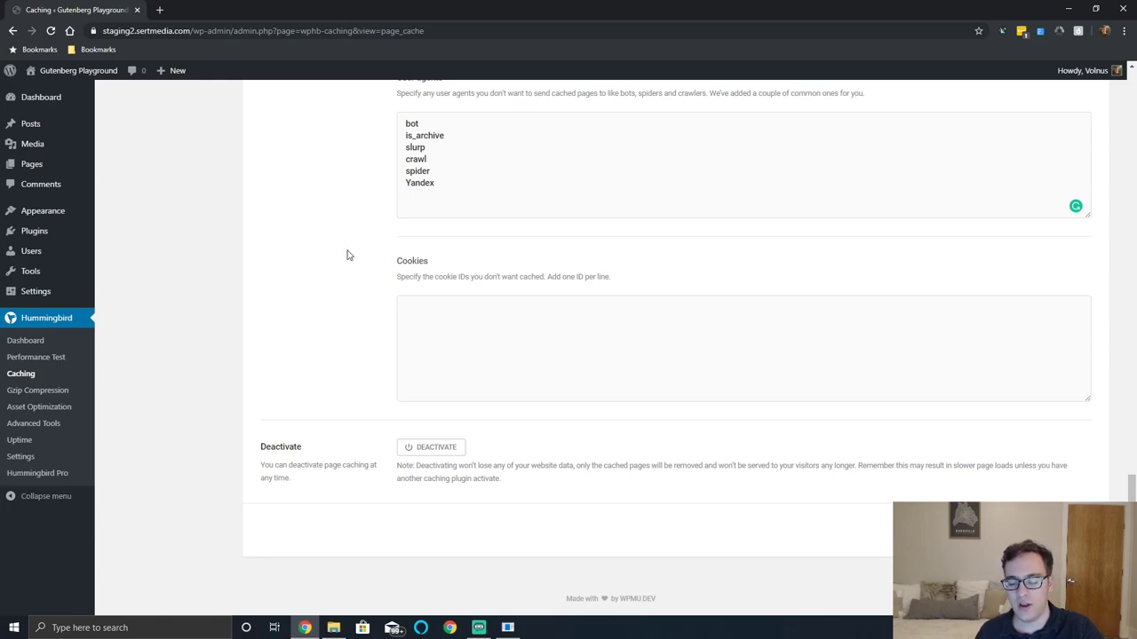
pyautogui.scroll(1, 341, 251)
pyautogui.scroll(15, 341, 251)
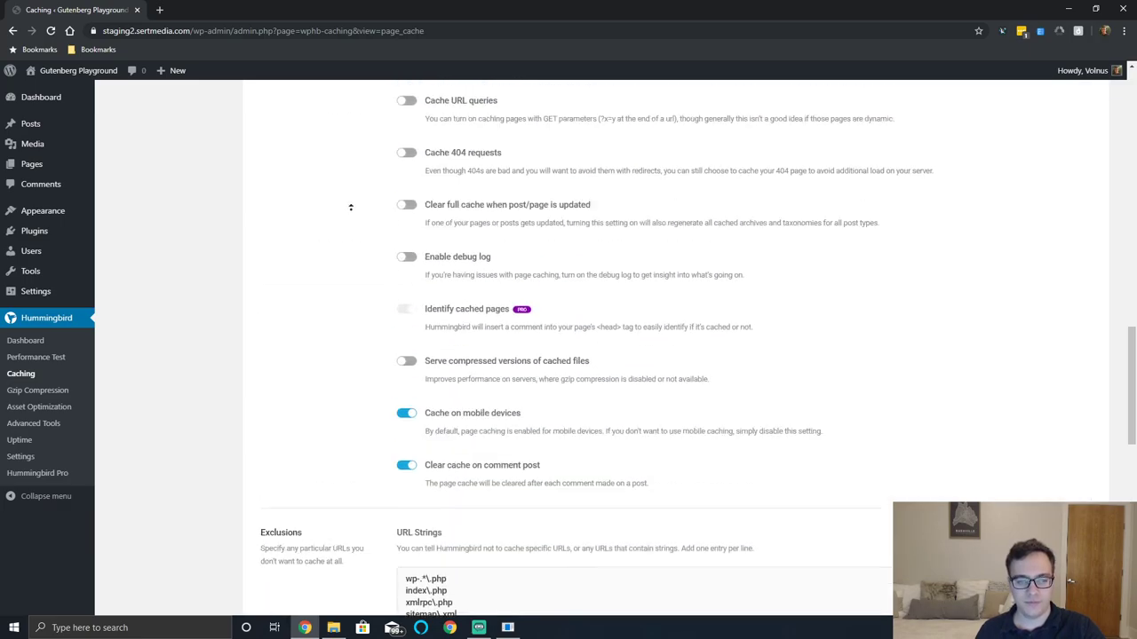
pyautogui.scroll(-15, 318, 348)
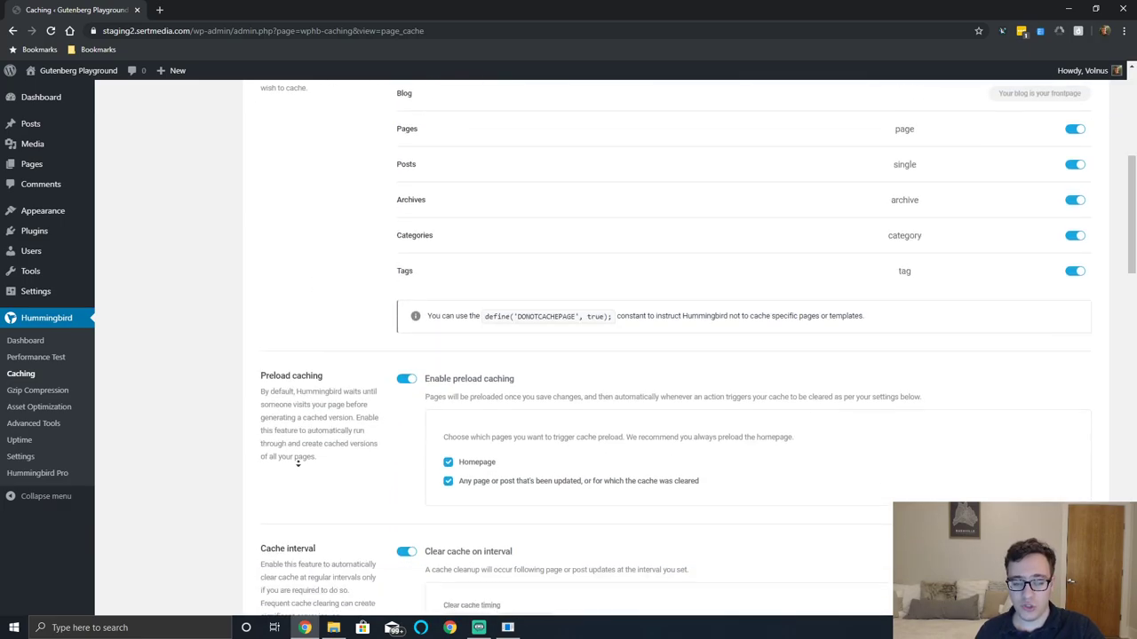
pyautogui.scroll(3, 297, 453)
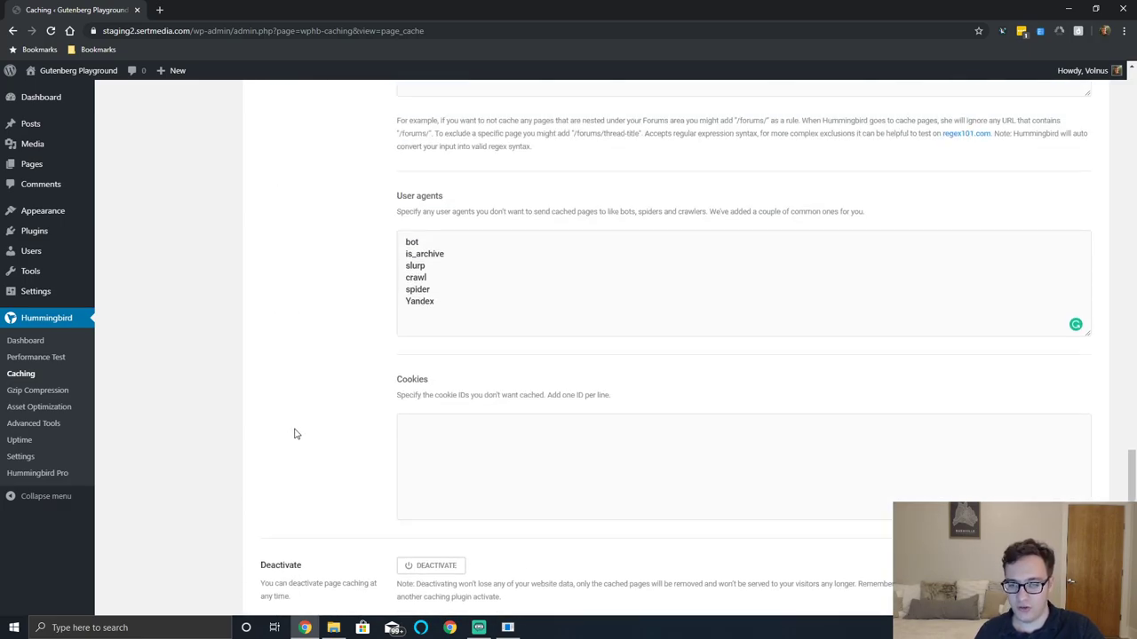
pyautogui.middleClick(291, 492)
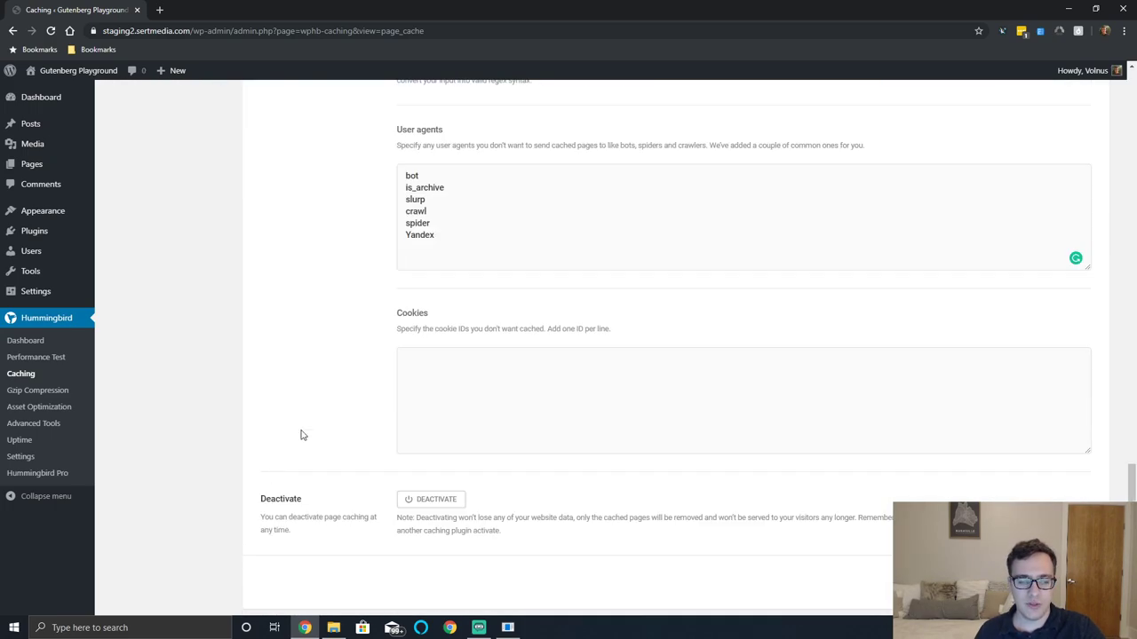
pyautogui.scroll(2, 301, 434)
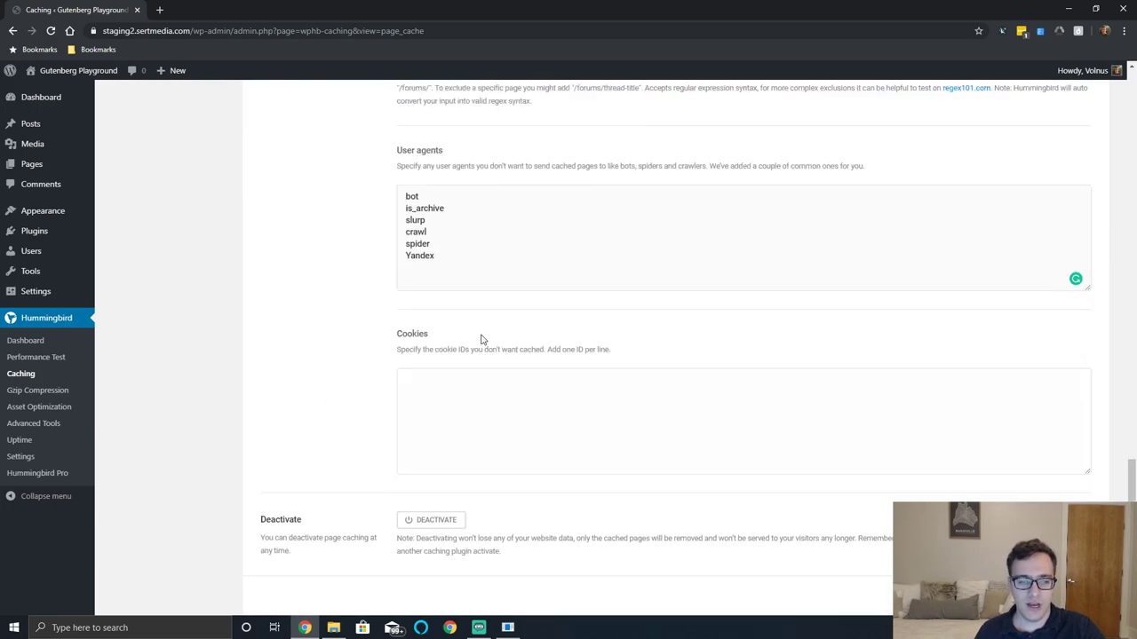
pyautogui.moveTo(429, 391); pyautogui.dragTo(393, 353)
pyautogui.middleClick(317, 422)
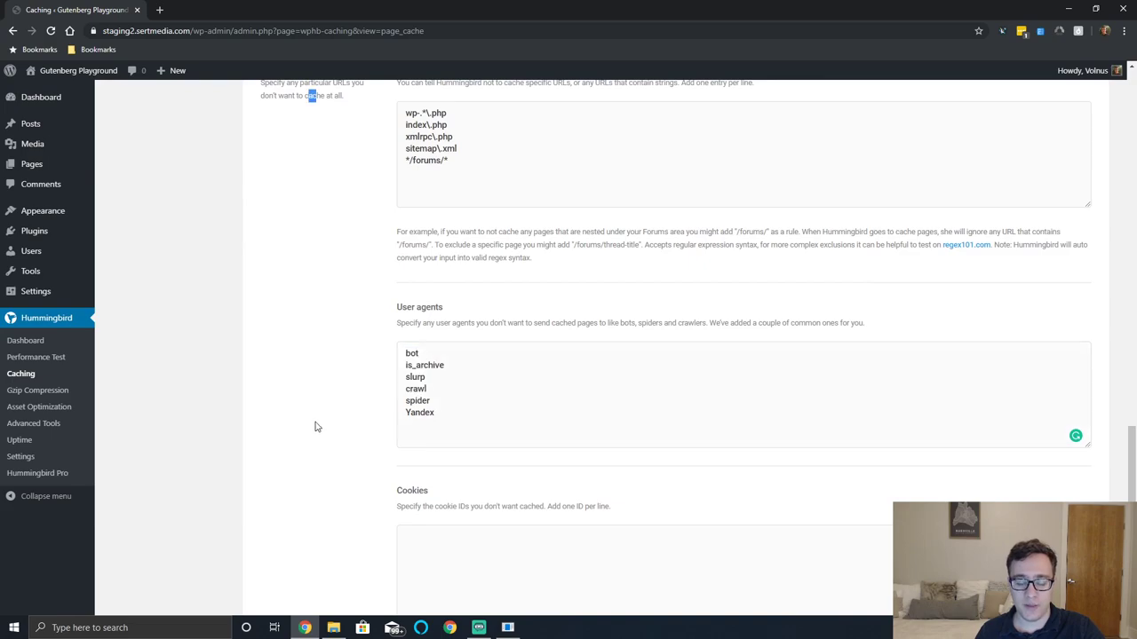
pyautogui.scroll(10, 310, 260)
pyautogui.click(302, 281)
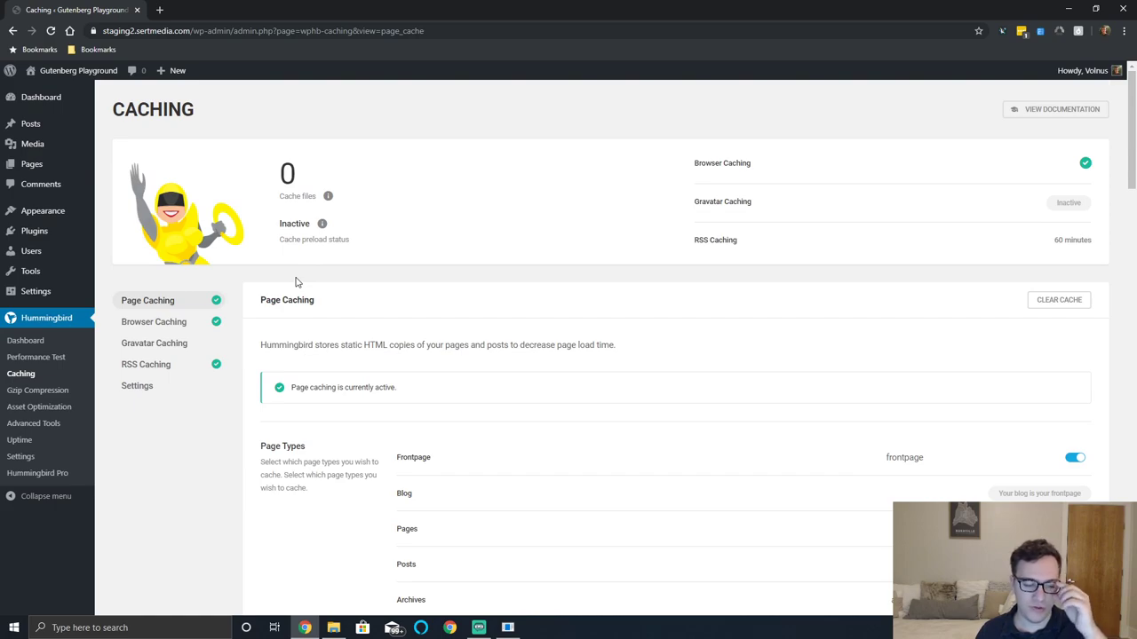
# Open the Browser Caching settings and review the file type expiry periods, server type and expiry time configuration
pyautogui.click(183, 327)
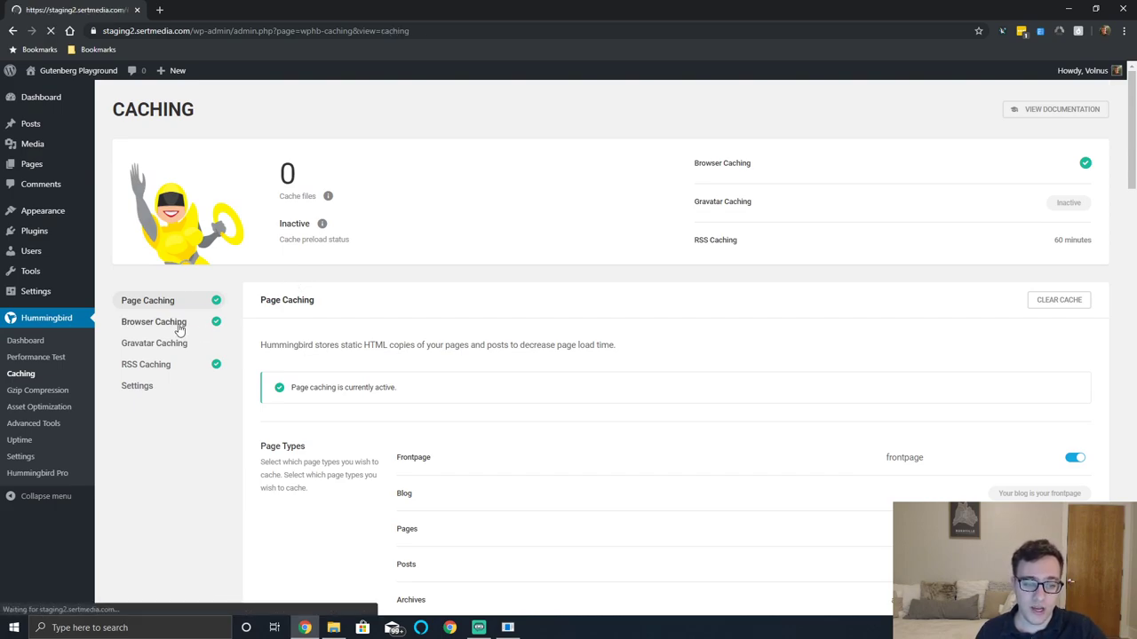
pyautogui.scroll(-3, 627, 329)
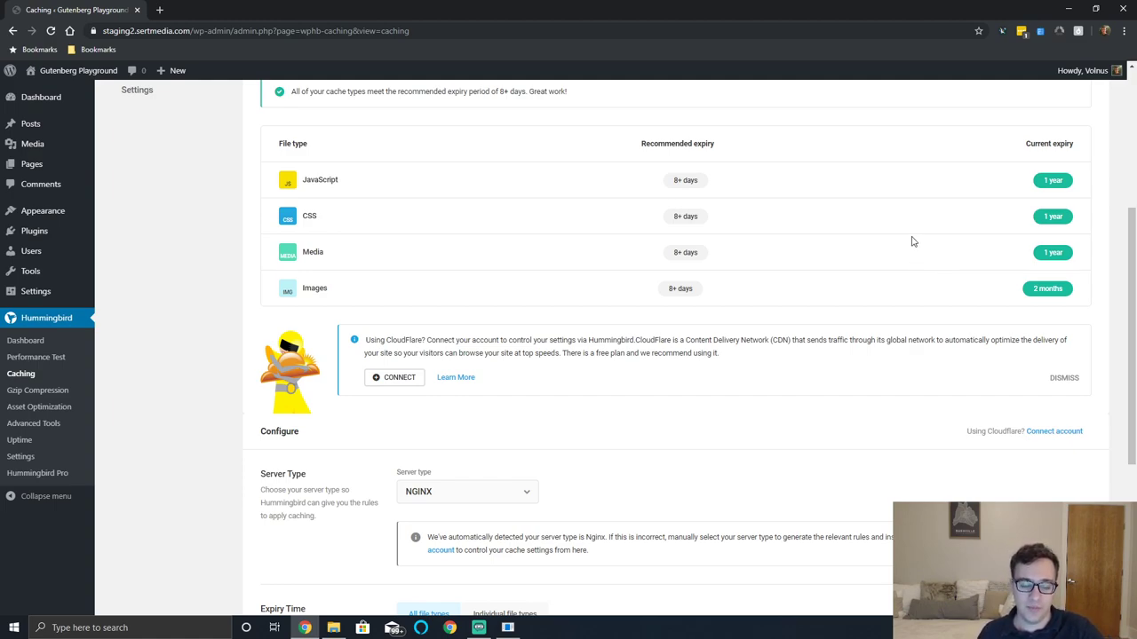
pyautogui.scroll(-5, 913, 240)
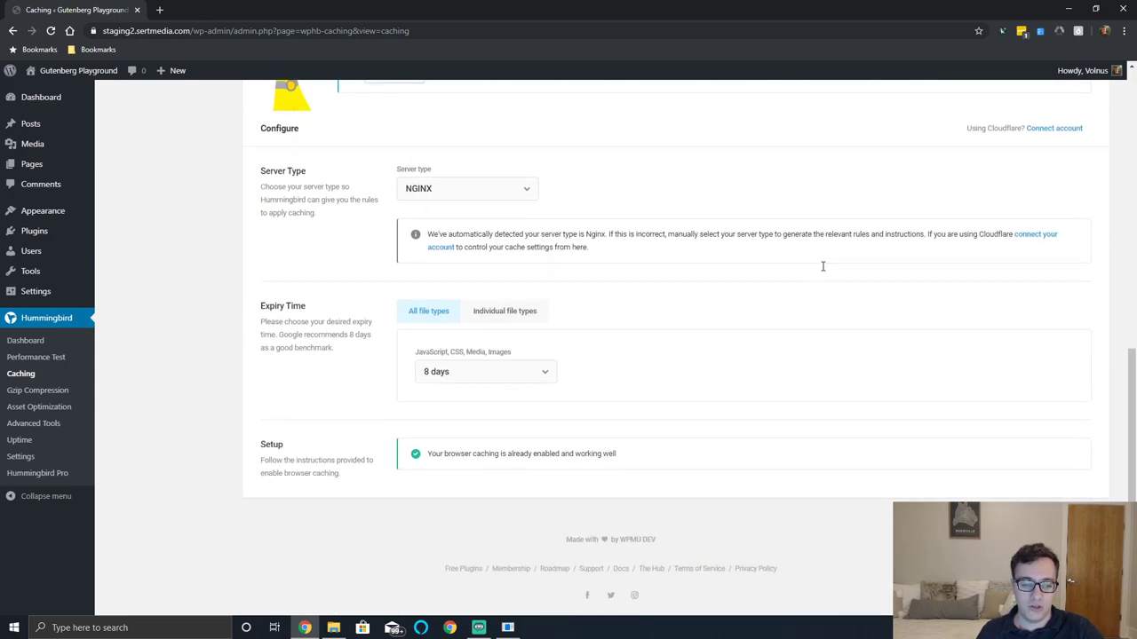
# Set the browser cache expiry time for all file types to 1 year
pyautogui.click(441, 377)
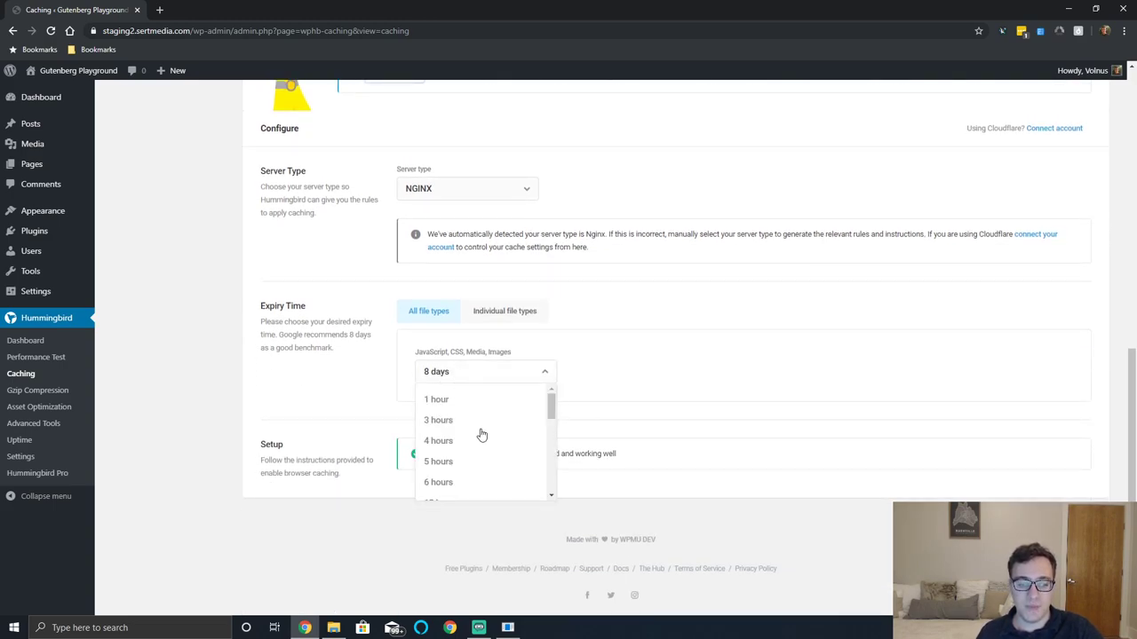
pyautogui.scroll(-2, 483, 439)
pyautogui.click(435, 487)
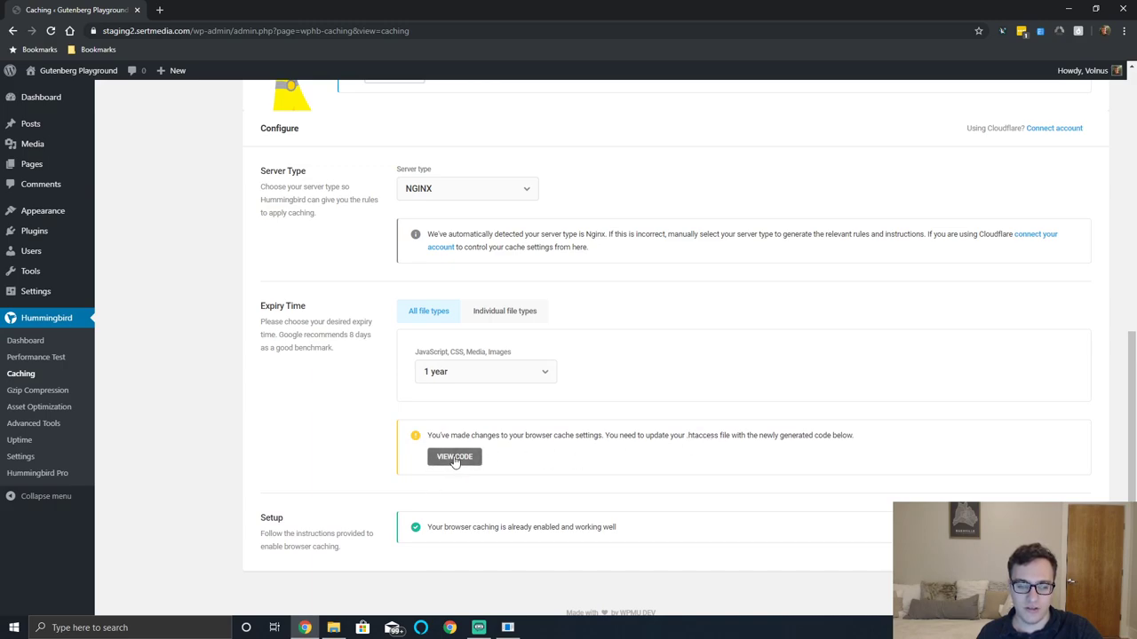
pyautogui.scroll(-1, 454, 456)
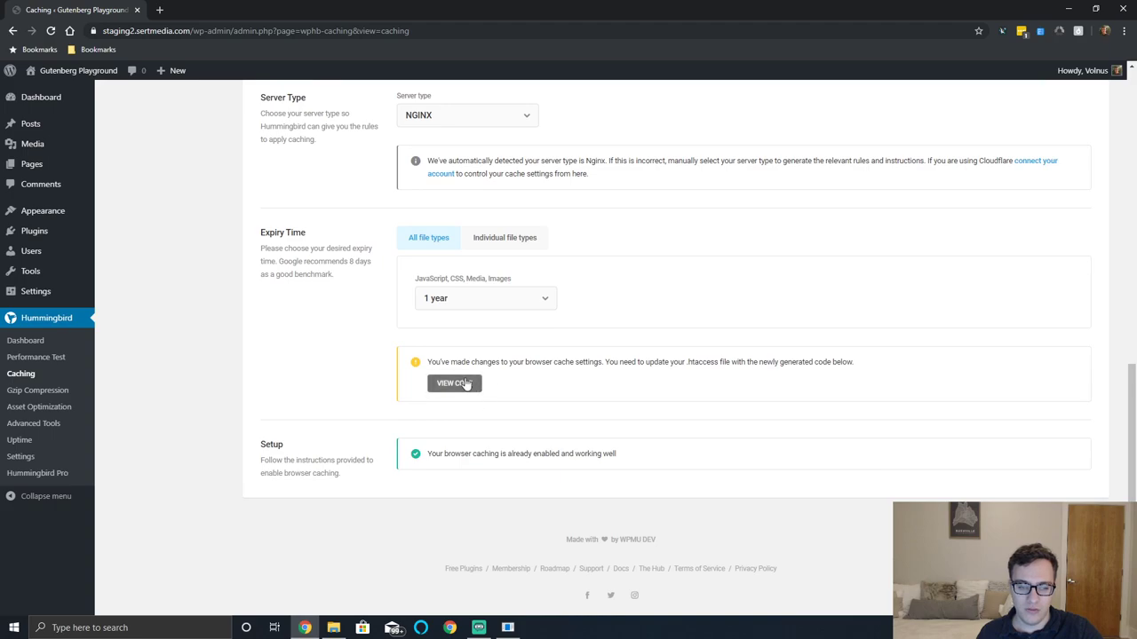
# Set the browser caching server type to Apache
pyautogui.scroll(3, 549, 306)
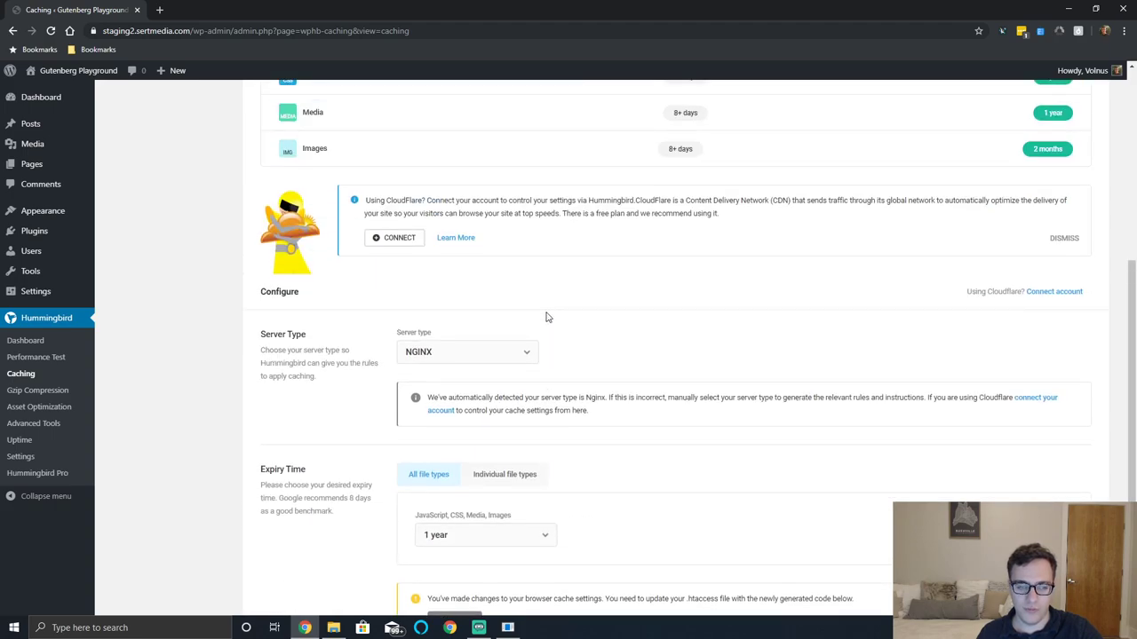
pyautogui.scroll(-3, 547, 317)
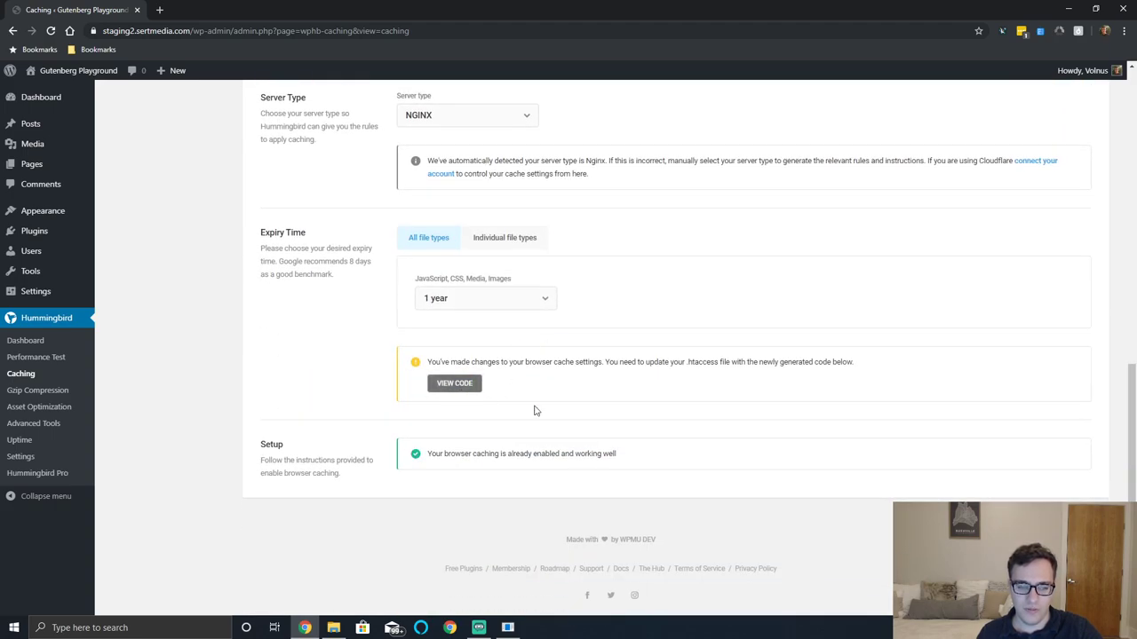
pyautogui.scroll(2, 607, 411)
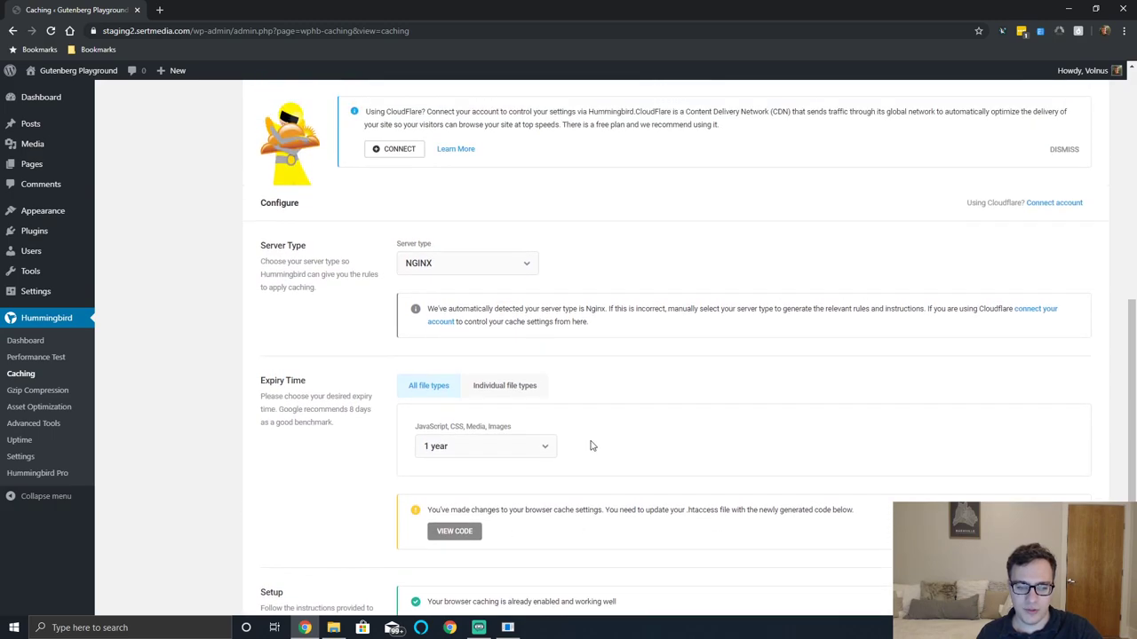
pyautogui.scroll(5, 590, 441)
pyautogui.scroll(-2, 586, 437)
pyautogui.scroll(-3, 584, 433)
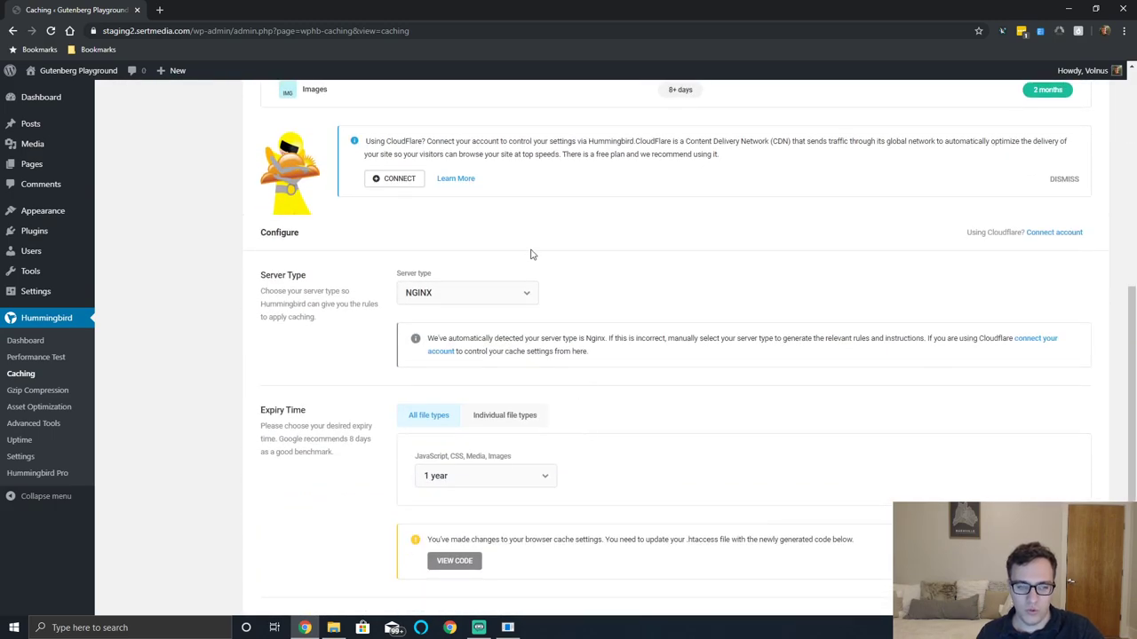
pyautogui.click(473, 295)
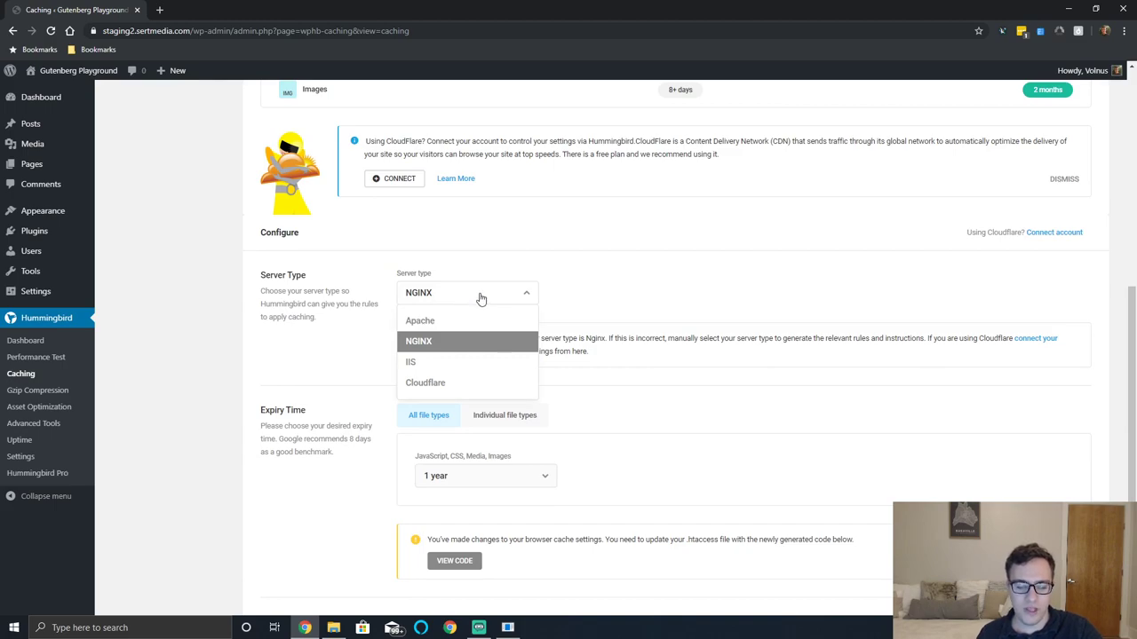
pyautogui.click(480, 297)
pyautogui.click(472, 296)
pyautogui.click(447, 321)
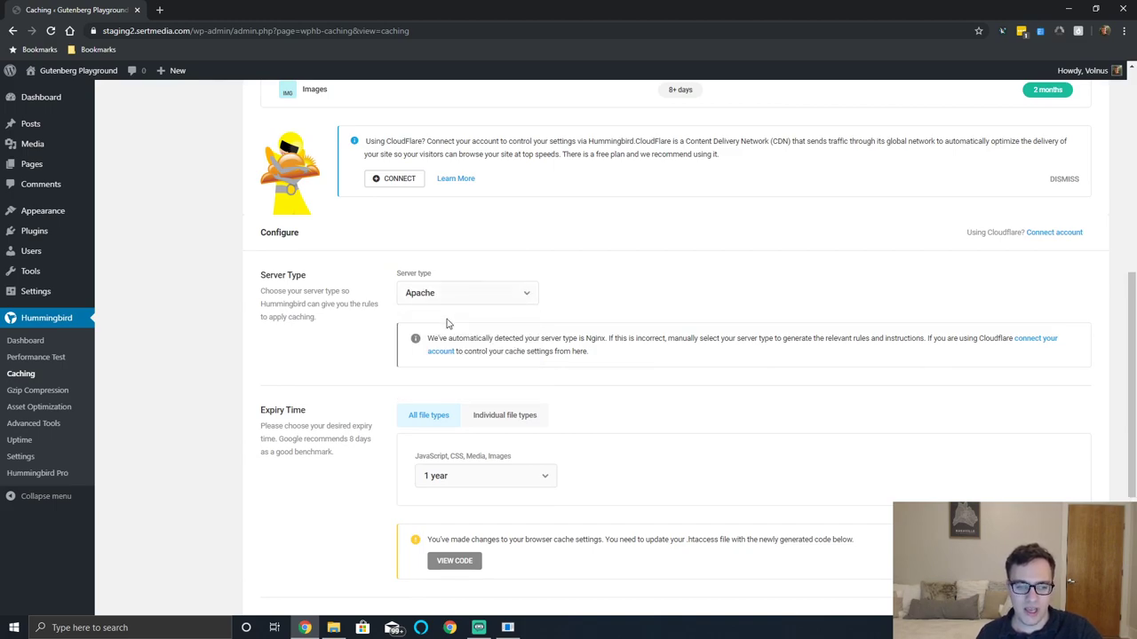
pyautogui.click(471, 295)
pyautogui.click(340, 341)
# View the generated .htaccess code and examine the manual Apache setup instructions and troubleshooting notes for browser caching
pyautogui.scroll(-1, 490, 451)
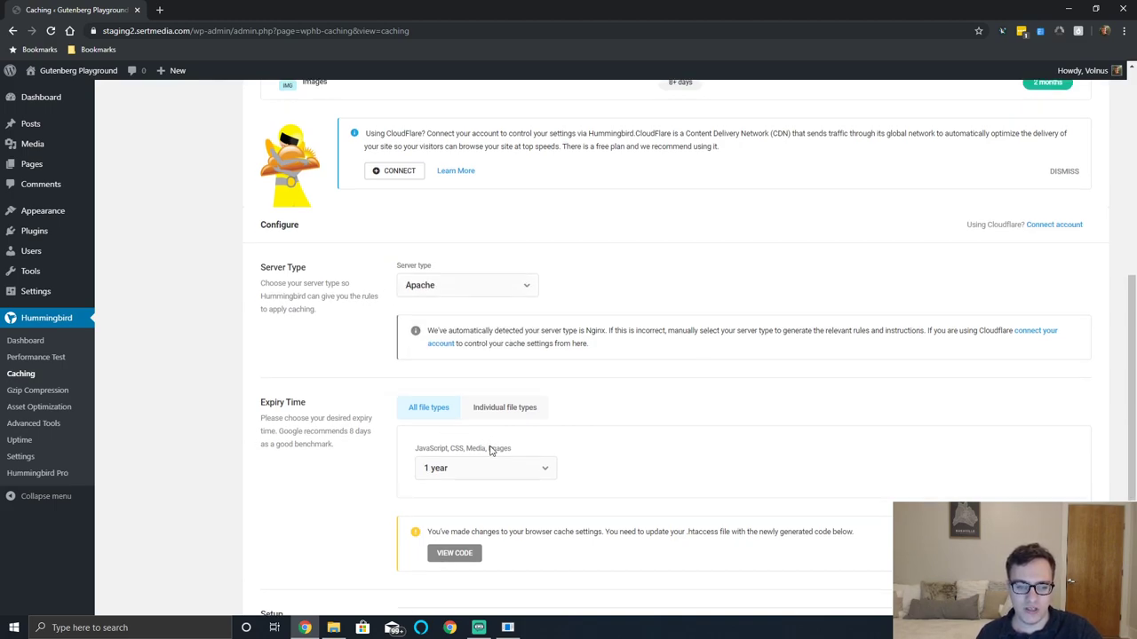
pyautogui.scroll(-2, 489, 450)
pyautogui.click(472, 383)
pyautogui.scroll(-3, 472, 381)
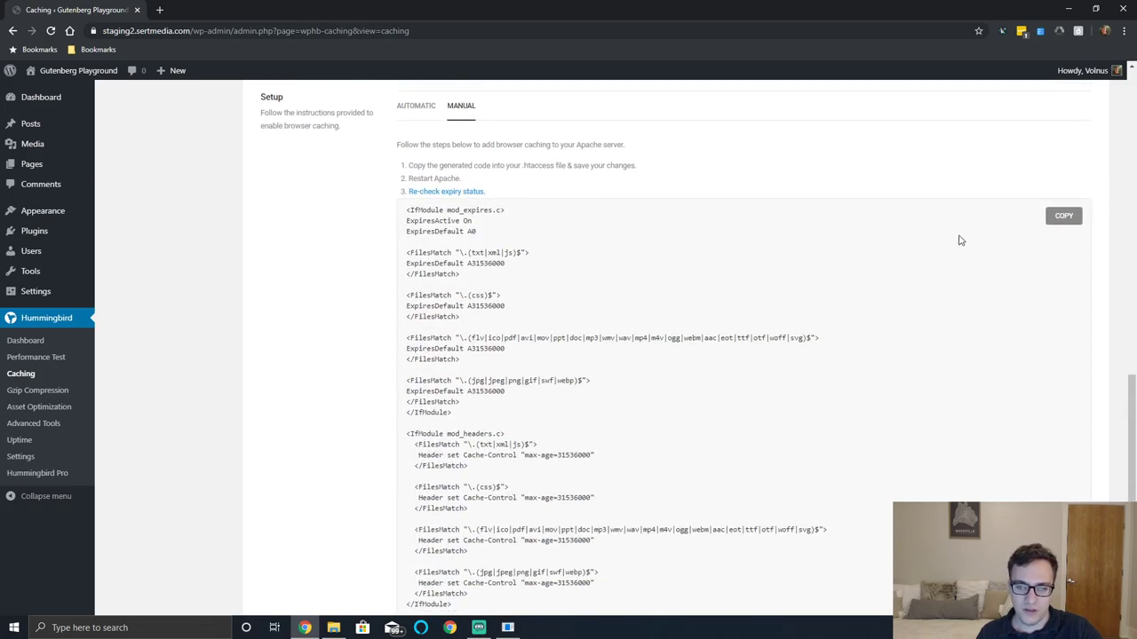
pyautogui.moveTo(440, 165); pyautogui.dragTo(574, 163)
pyautogui.tripleClick(574, 166)
pyautogui.click(434, 179)
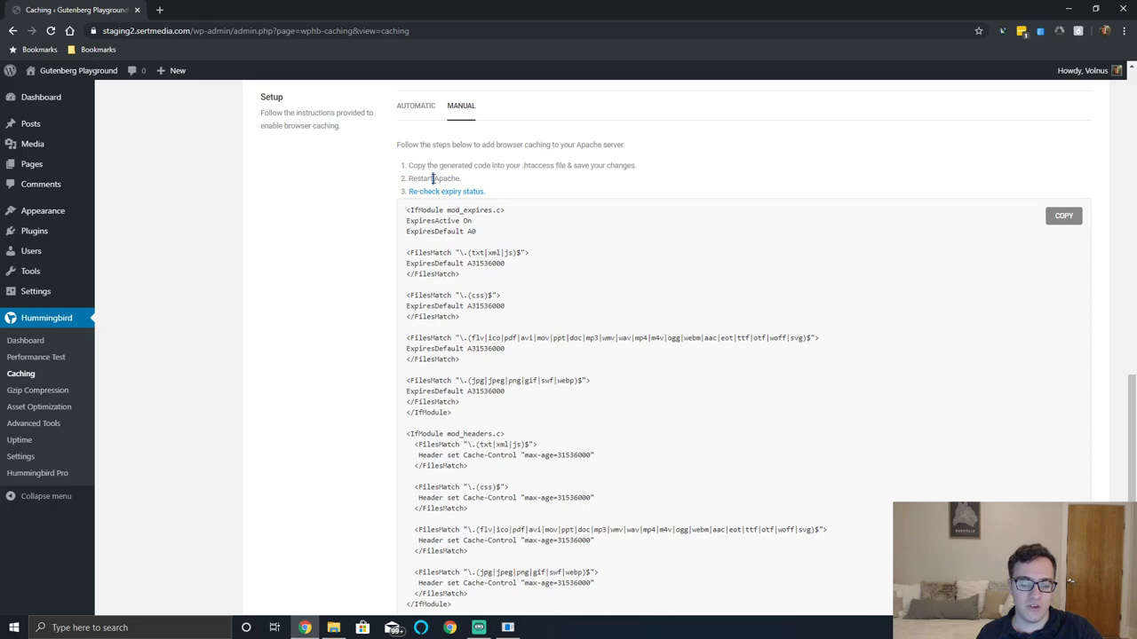
pyautogui.tripleClick(434, 179)
pyautogui.scroll(-3, 322, 244)
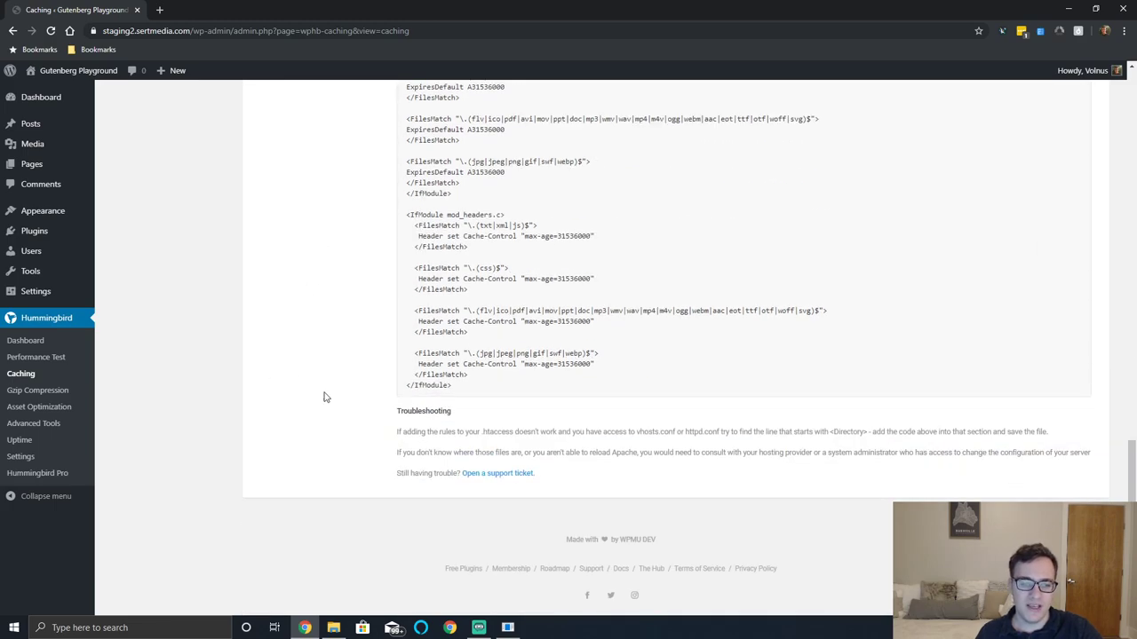
pyautogui.scroll(2, 402, 424)
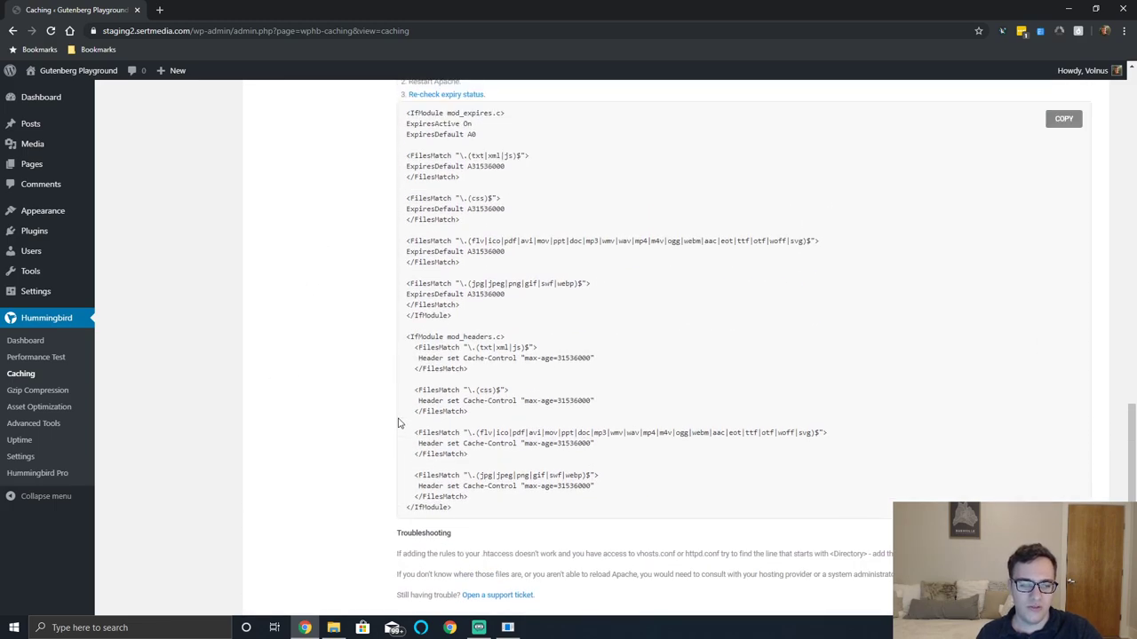
pyautogui.scroll(10, 401, 417)
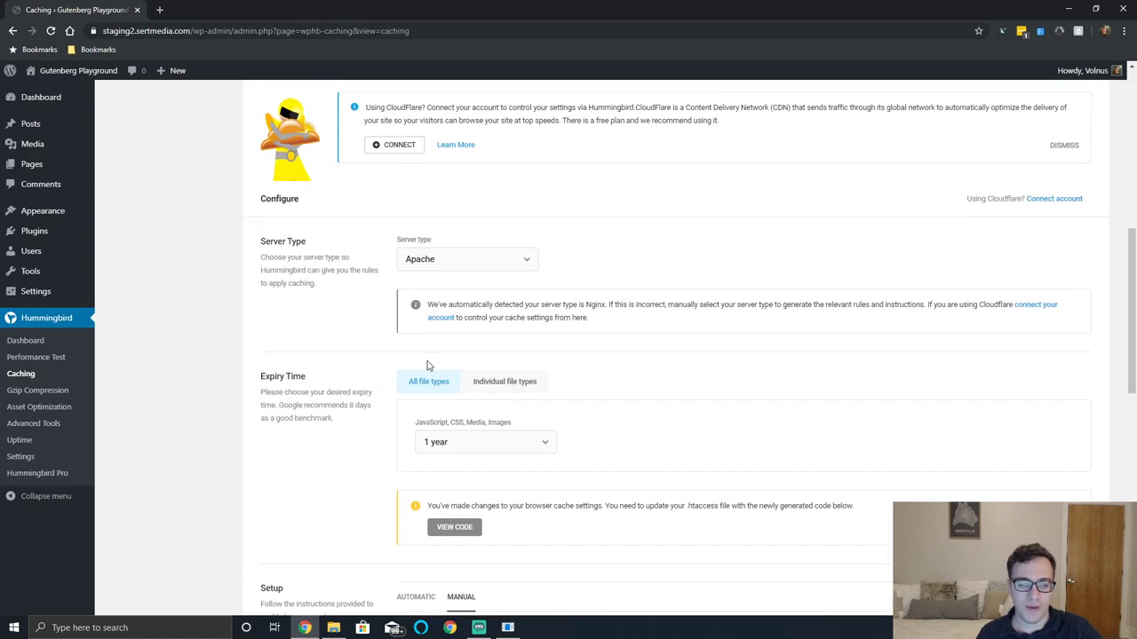
pyautogui.scroll(8, 511, 399)
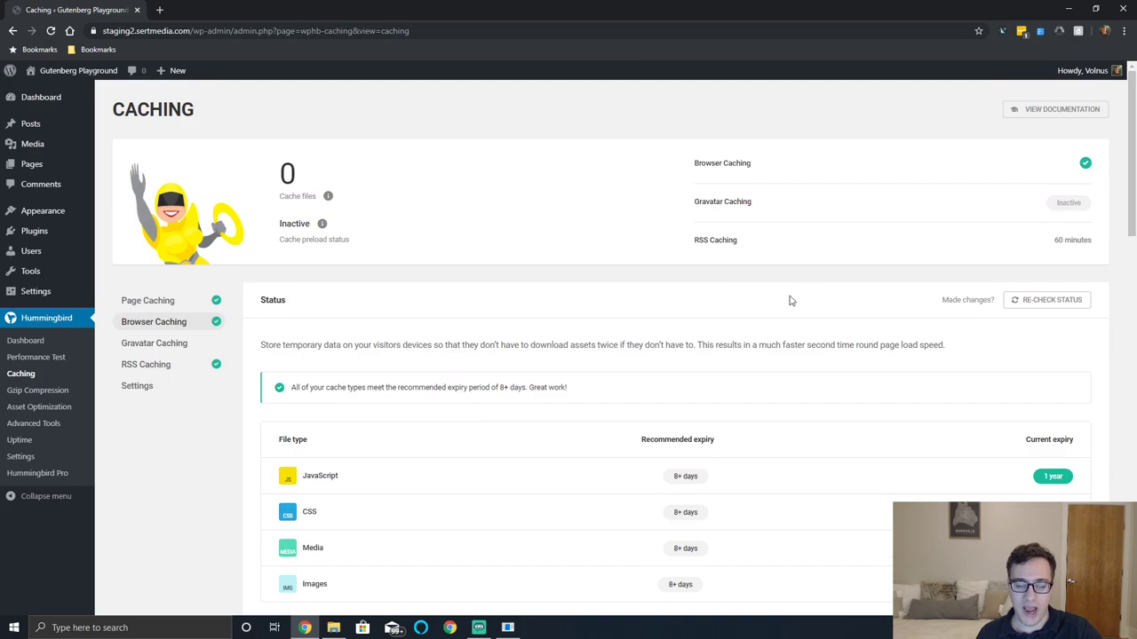
# Activate Gravatar Caching, and review the expiry time and disabling options for RSS Caching
pyautogui.click(160, 345)
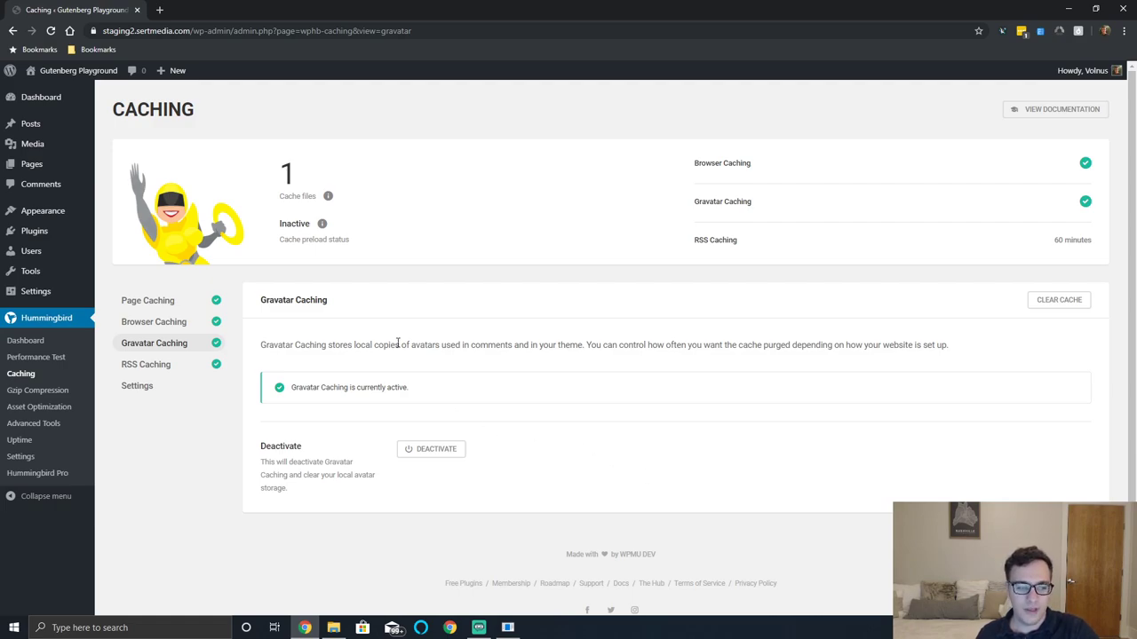
pyautogui.doubleClick(164, 362)
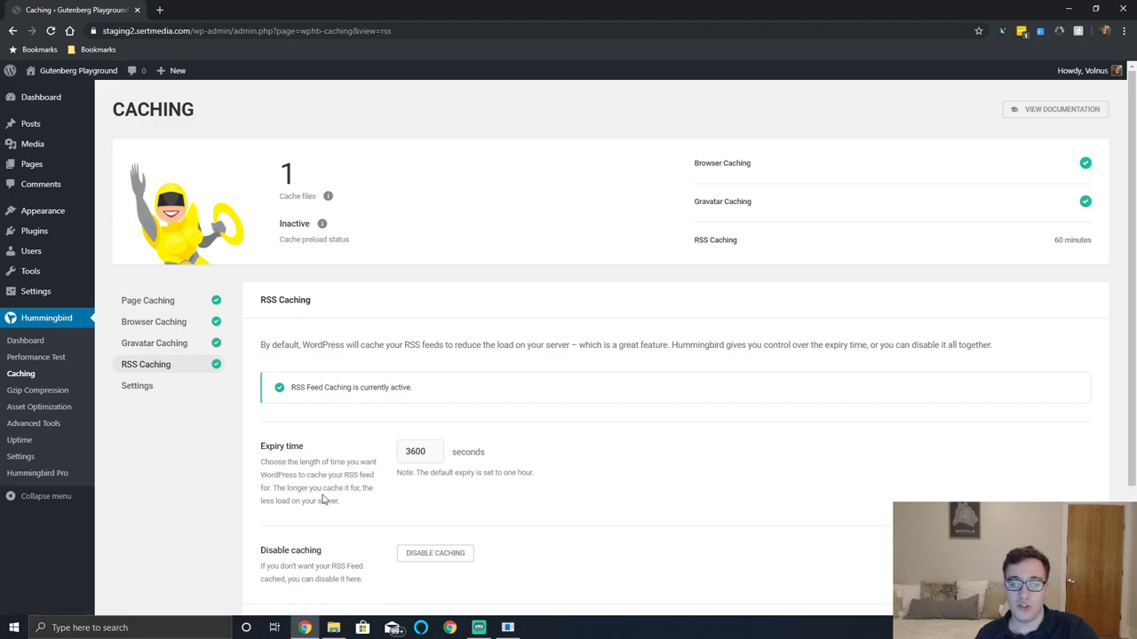
pyautogui.scroll(-3, 323, 500)
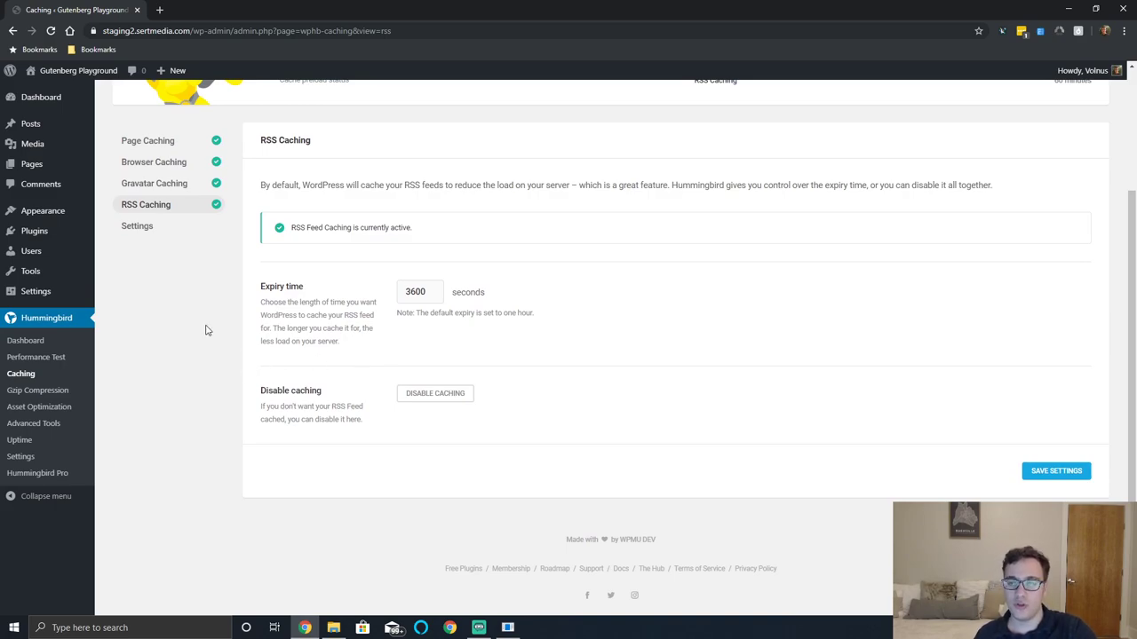
# In the caching settings, try showing the Clear Cache button in the admin area, check it after reloading, and turn it back off
pyautogui.click(130, 230)
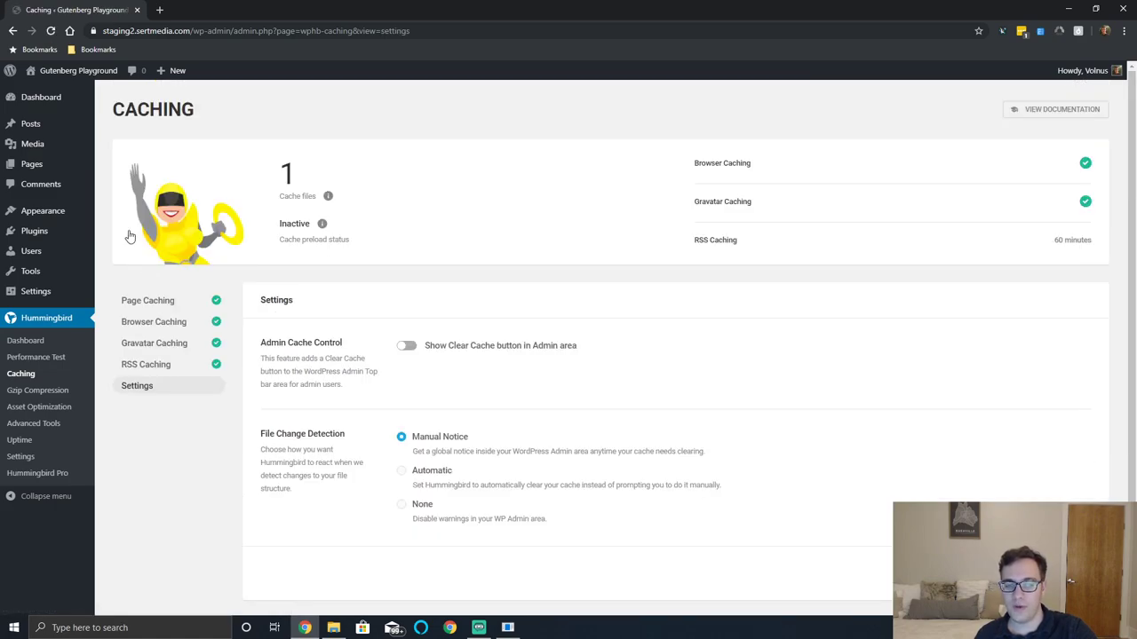
pyautogui.click(405, 345)
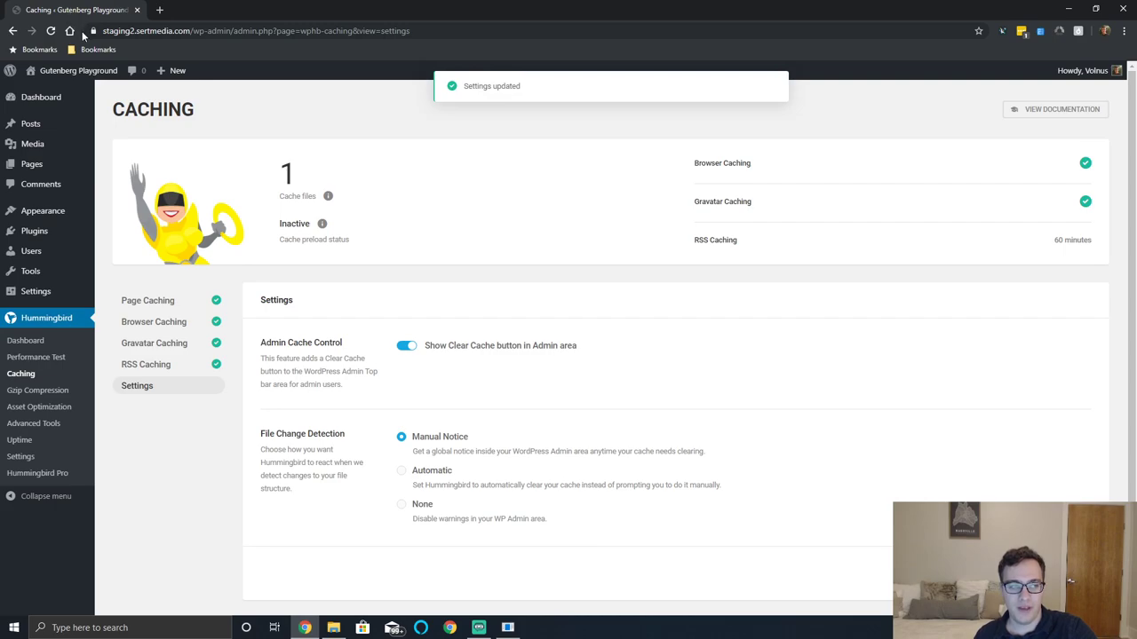
pyautogui.click(51, 31)
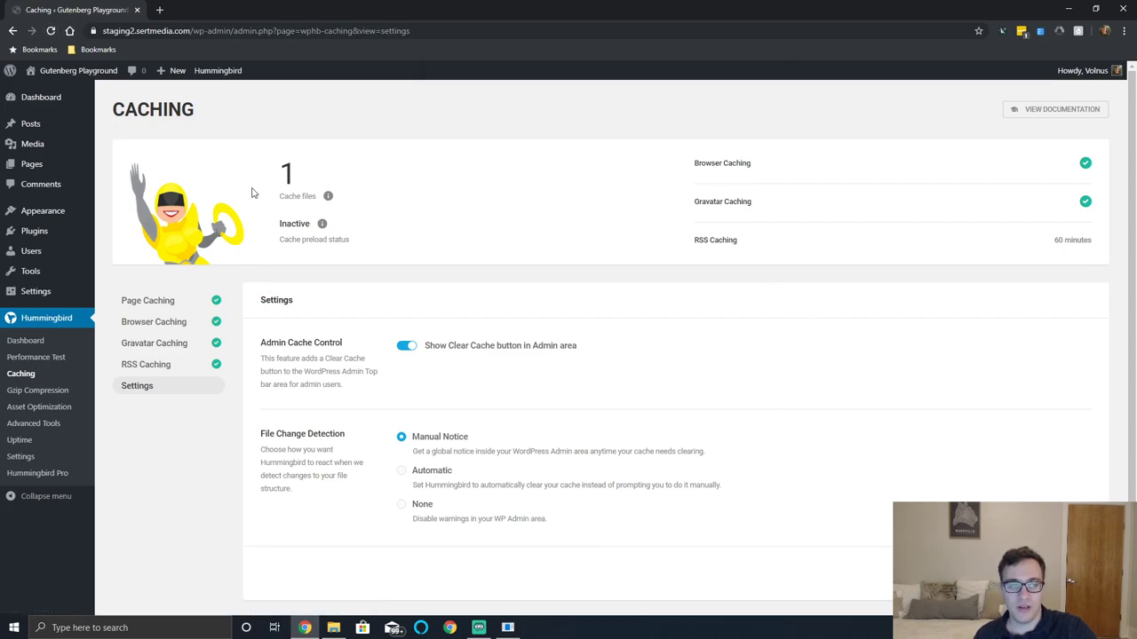
pyautogui.moveTo(213, 72)
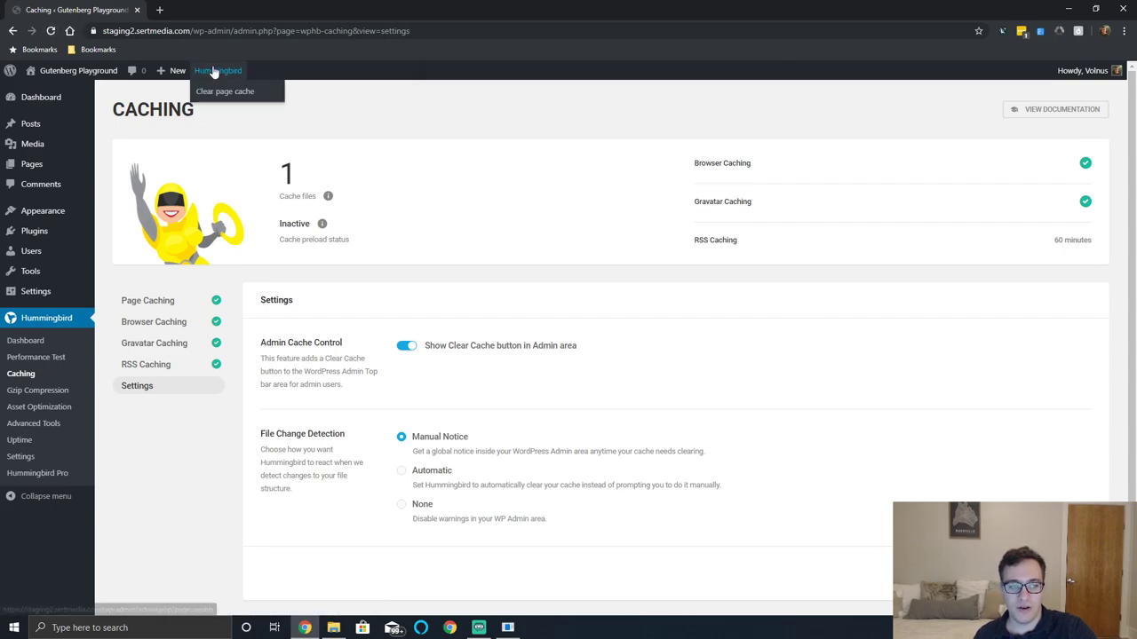
pyautogui.click(408, 352)
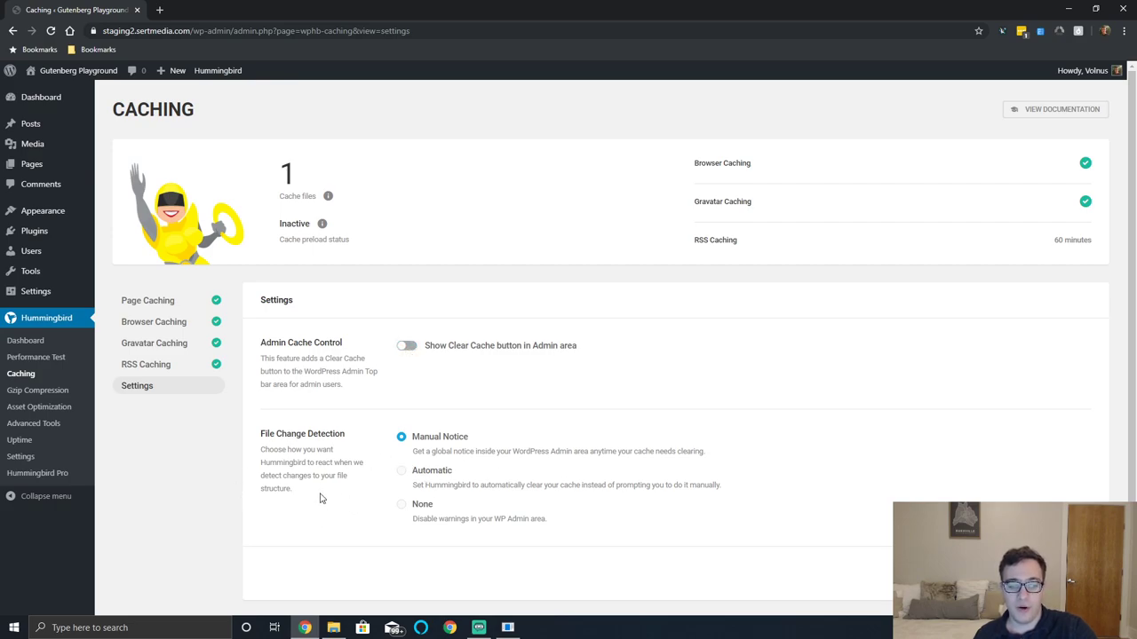
# Read the File Change Detection description and set the option to Automatic
pyautogui.moveTo(322, 498); pyautogui.dragTo(258, 298)
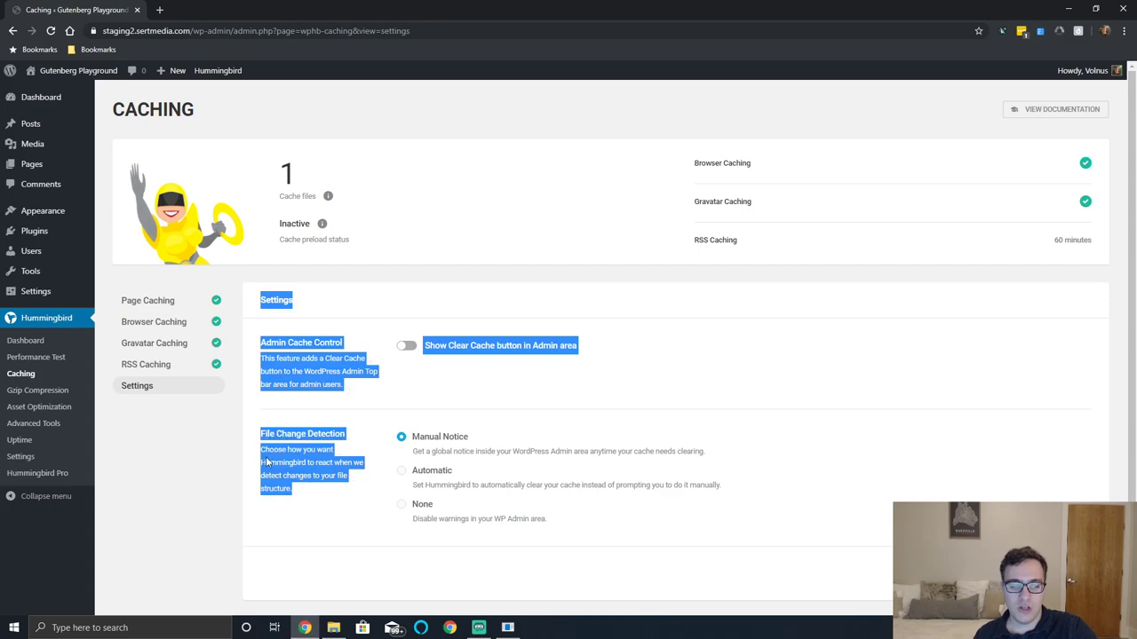
pyautogui.moveTo(264, 448); pyautogui.dragTo(288, 486)
pyautogui.click(309, 505)
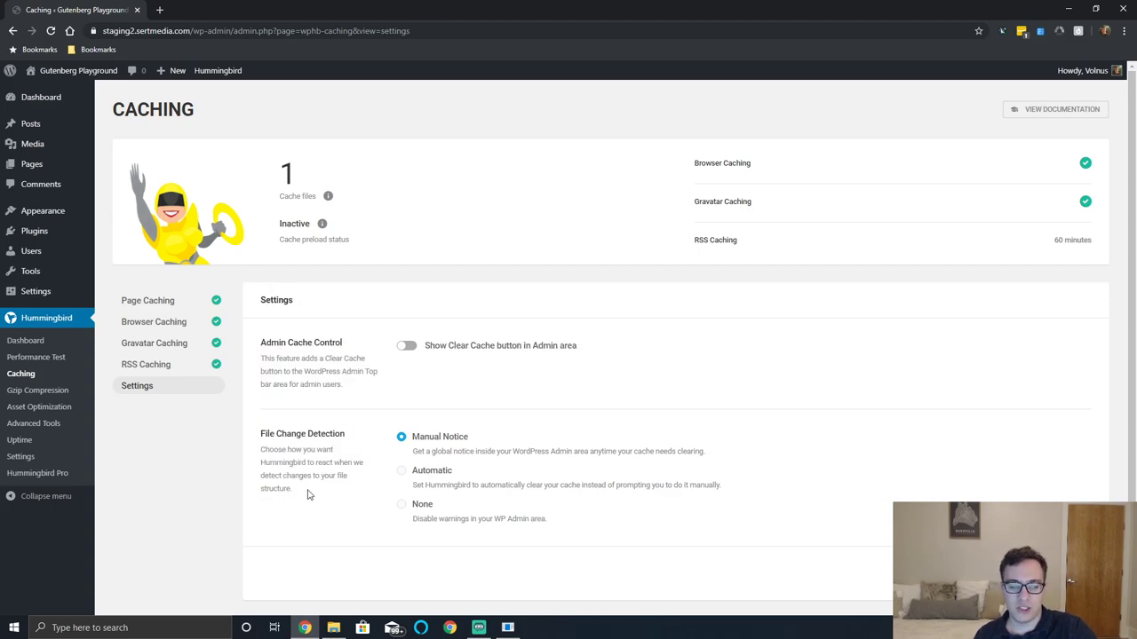
pyautogui.click(411, 476)
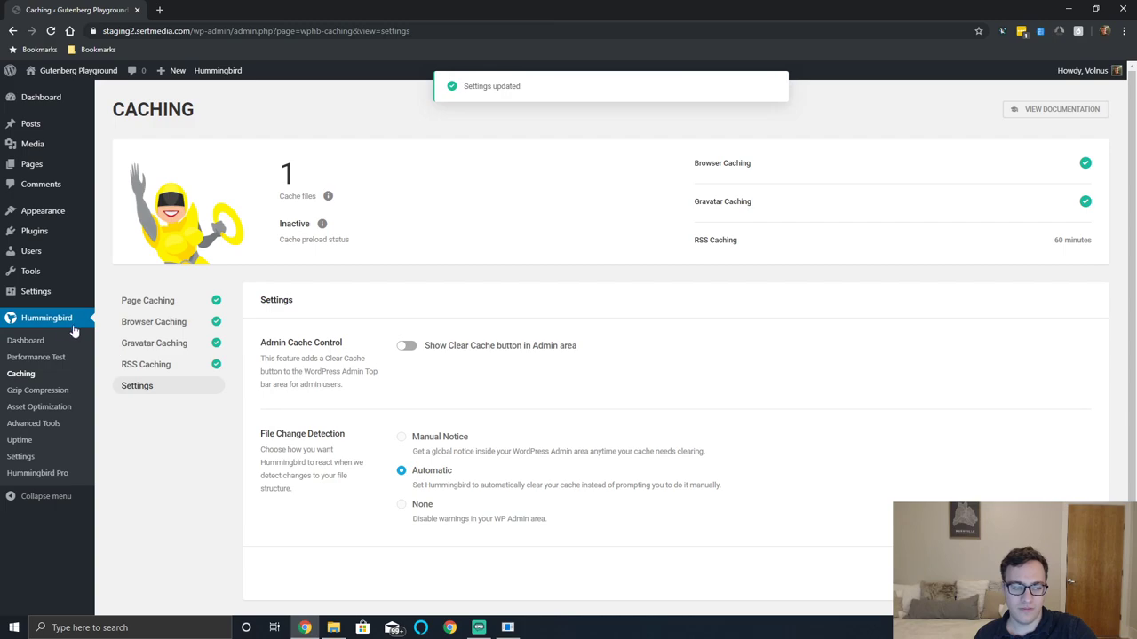
# Open Gzip Compression and examine the file type status, server type choices and instructions for enabling compression
pyautogui.click(28, 394)
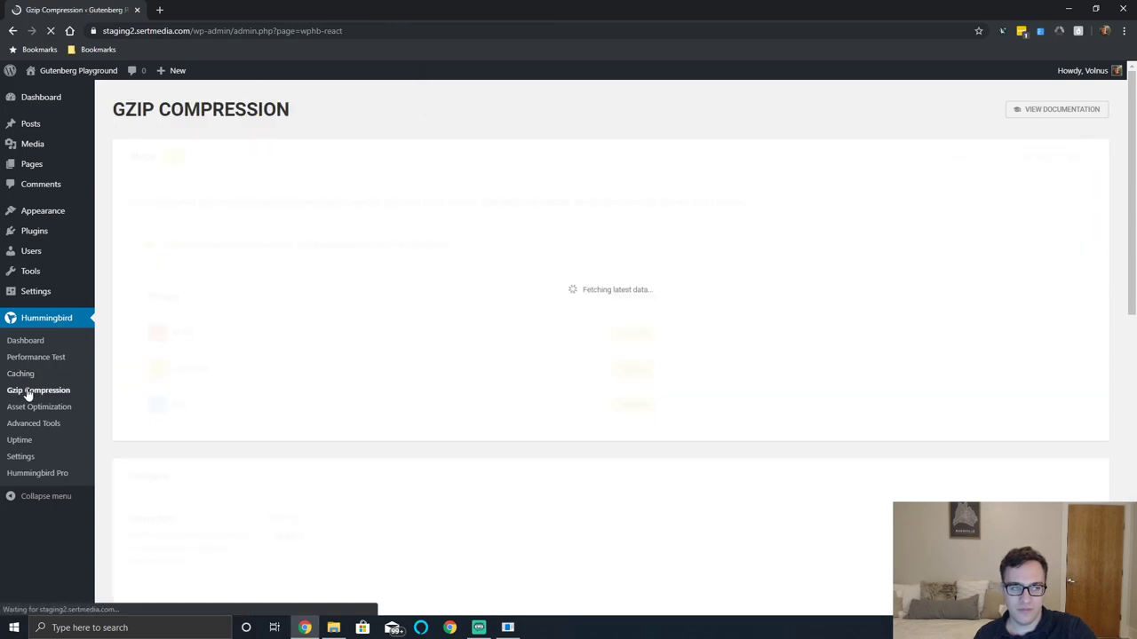
pyautogui.scroll(-5, 581, 343)
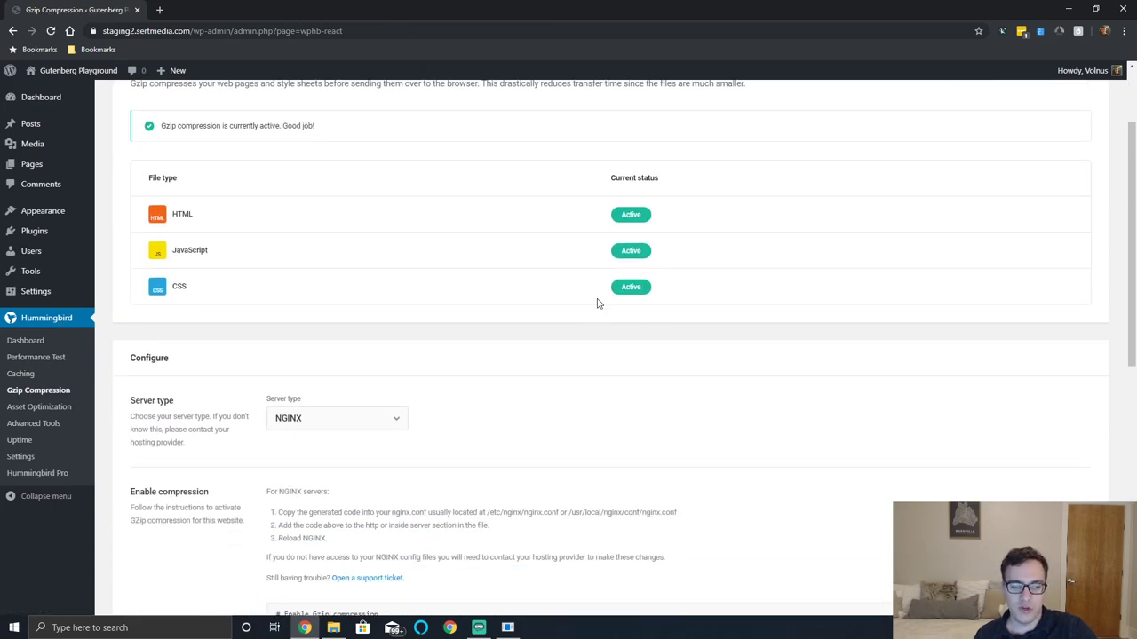
pyautogui.scroll(-3, 382, 426)
pyautogui.scroll(7, 288, 453)
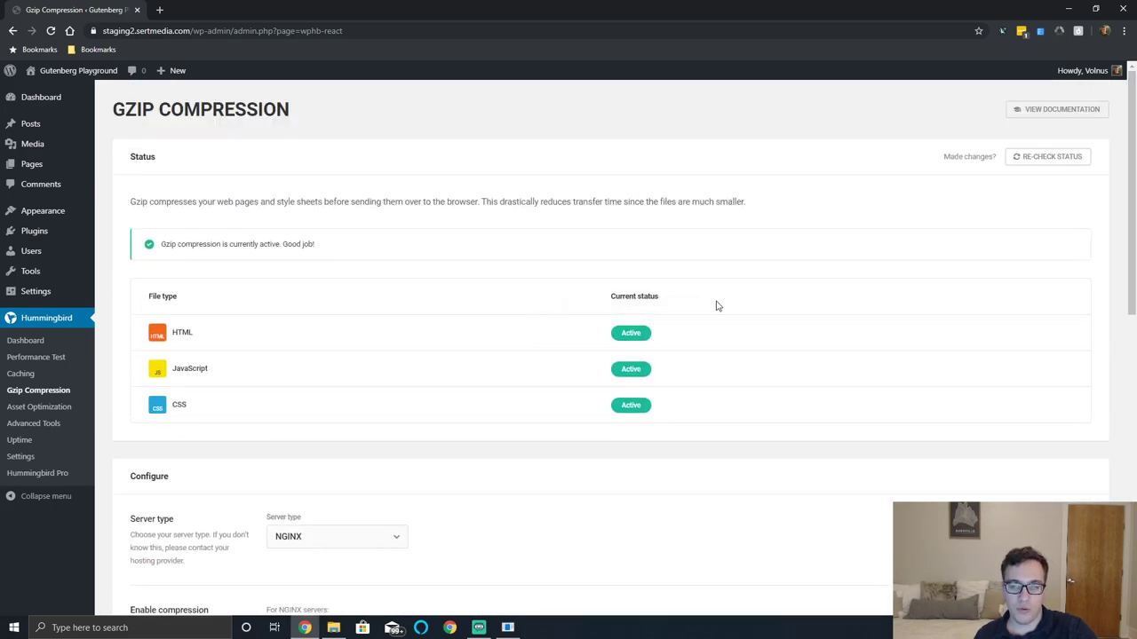
pyautogui.scroll(-2, 390, 368)
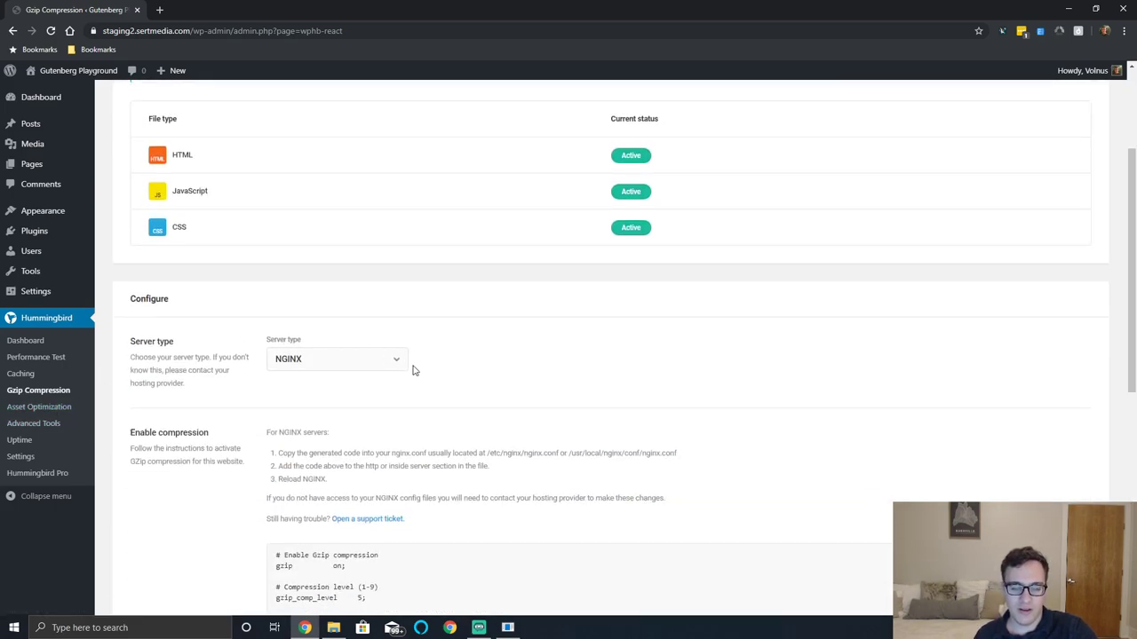
pyautogui.click(343, 367)
pyautogui.click(628, 371)
pyautogui.scroll(-3, 617, 382)
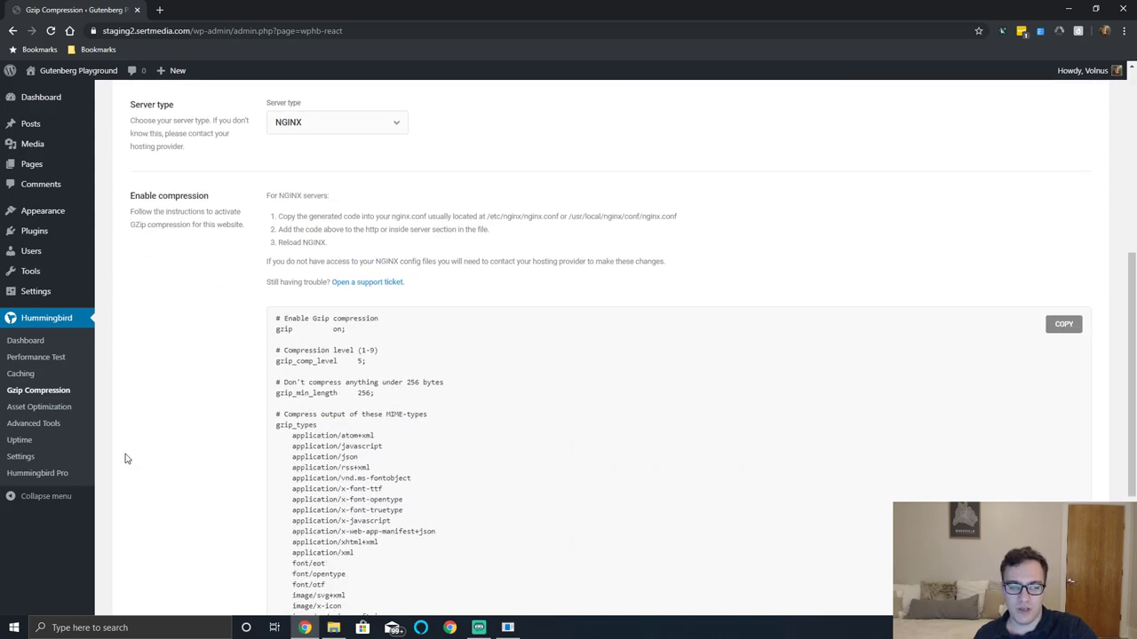
# Activate Asset Optimization for the site and acknowledge the notice about the assets found
pyautogui.click(66, 410)
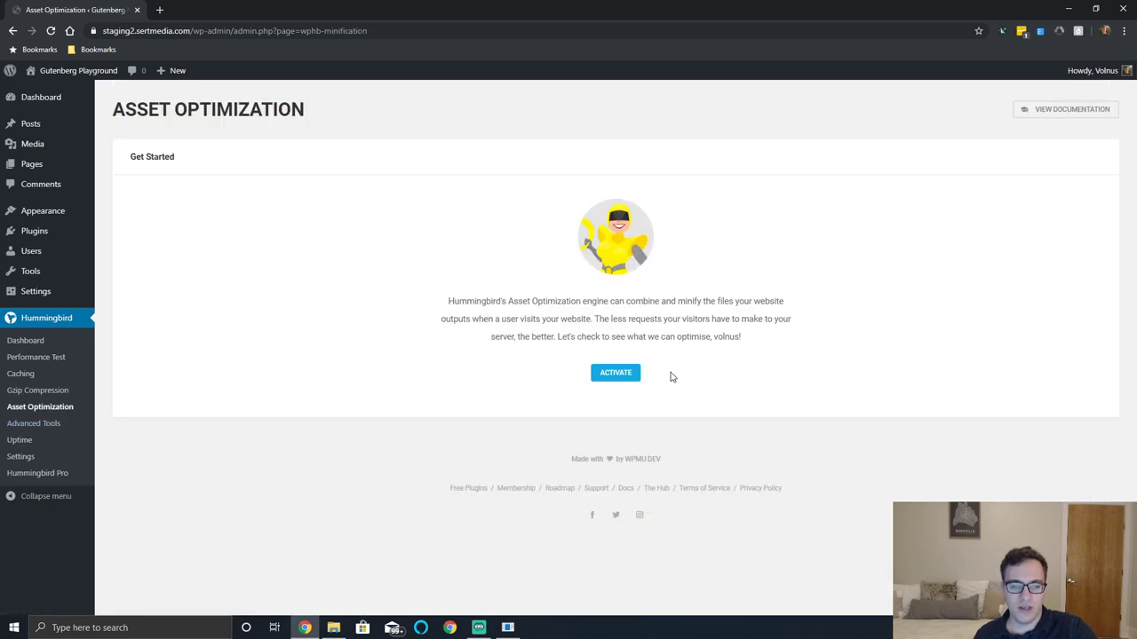
pyautogui.click(627, 376)
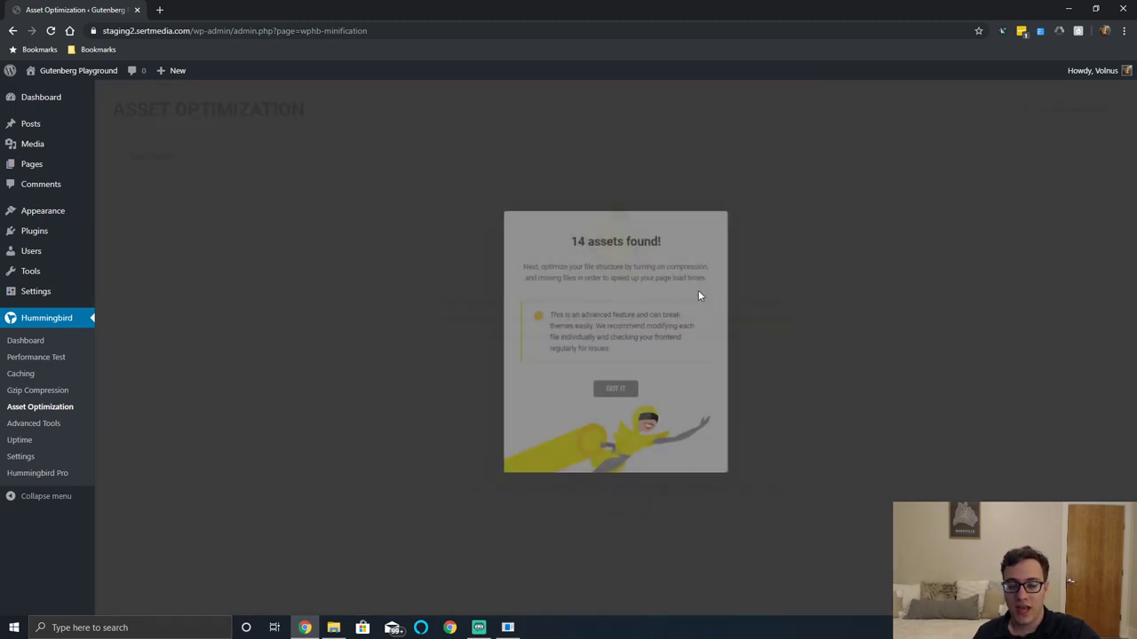
pyautogui.click(615, 388)
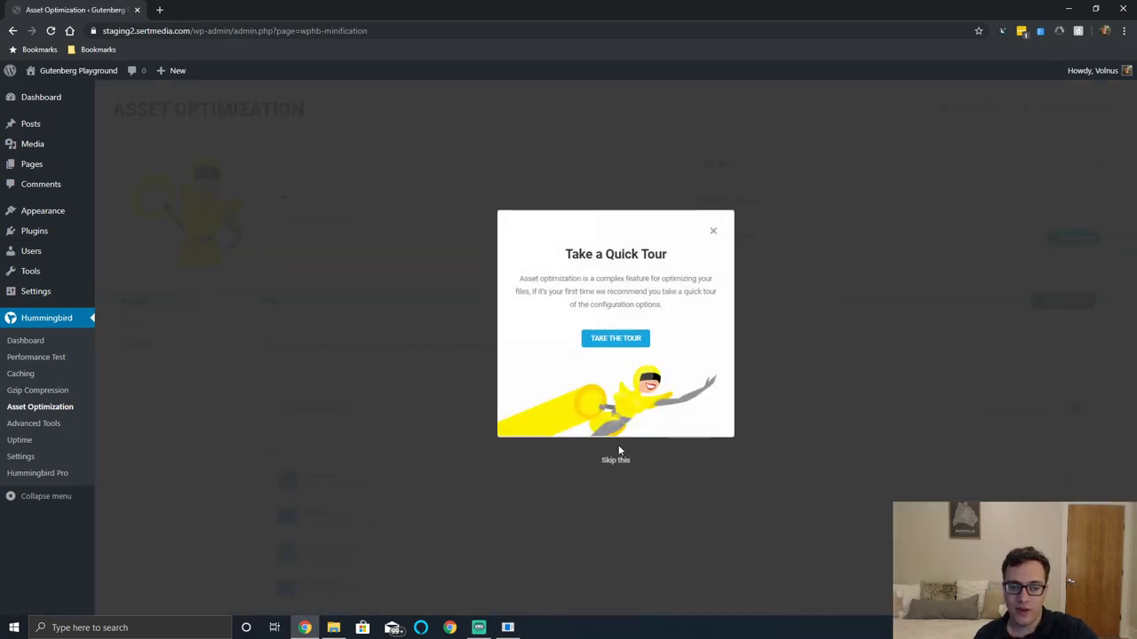
# Skip the Asset Optimization quick tour and look through the listed CSS and JavaScript files
pyautogui.click(617, 459)
pyautogui.scroll(-2, 639, 363)
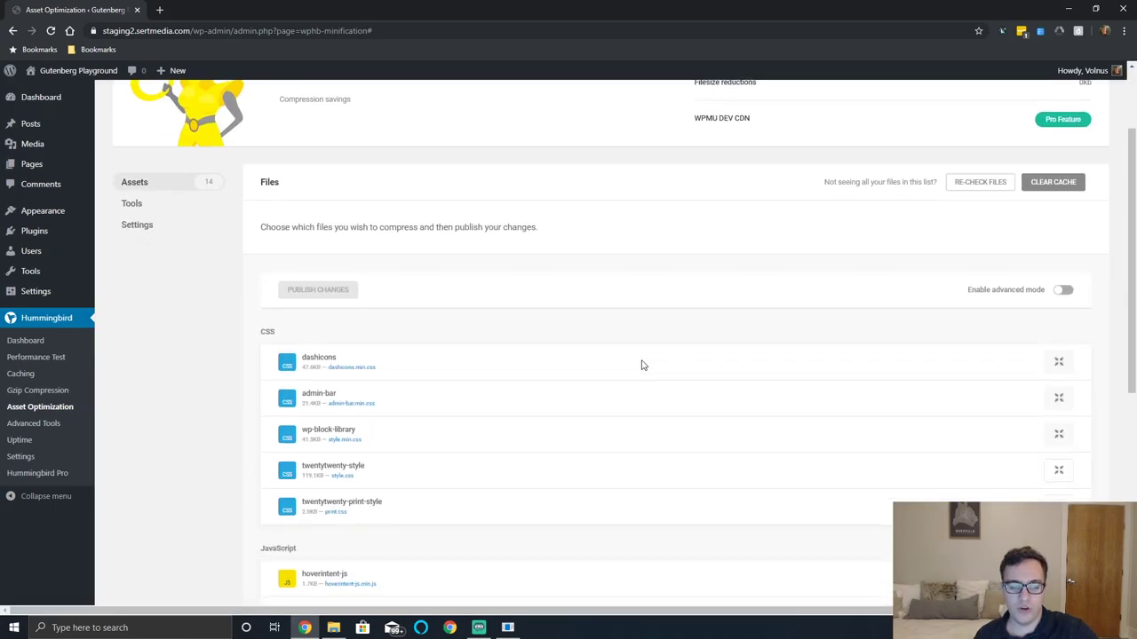
pyautogui.scroll(-2, 654, 355)
pyautogui.scroll(3, 634, 360)
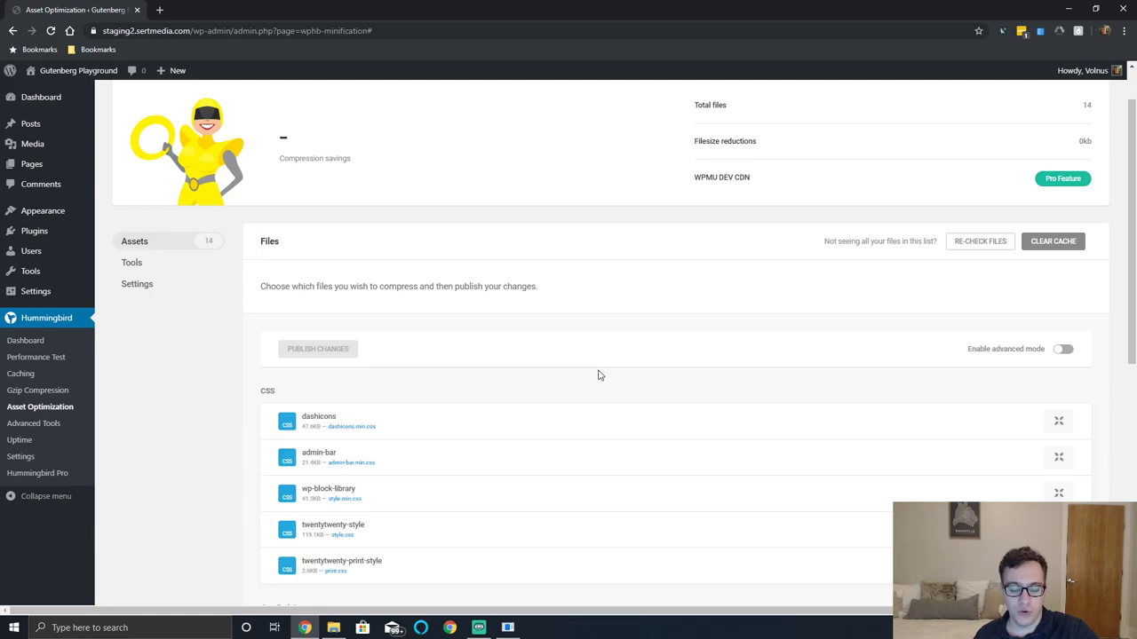
pyautogui.scroll(-2, 598, 376)
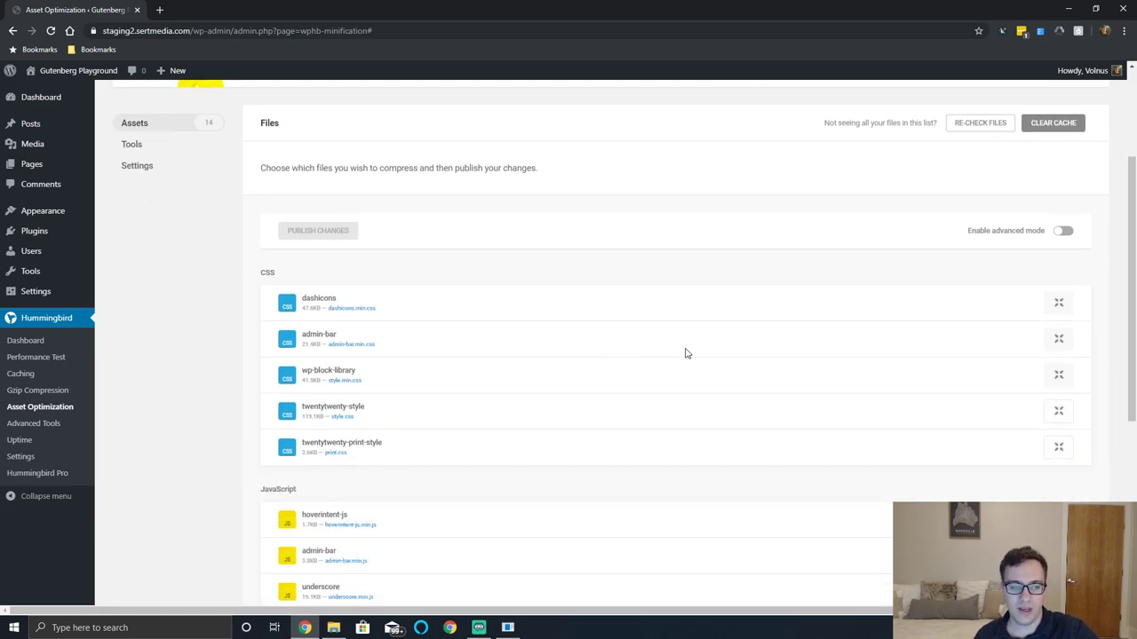
pyautogui.scroll(-5, 693, 355)
pyautogui.scroll(4, 1071, 399)
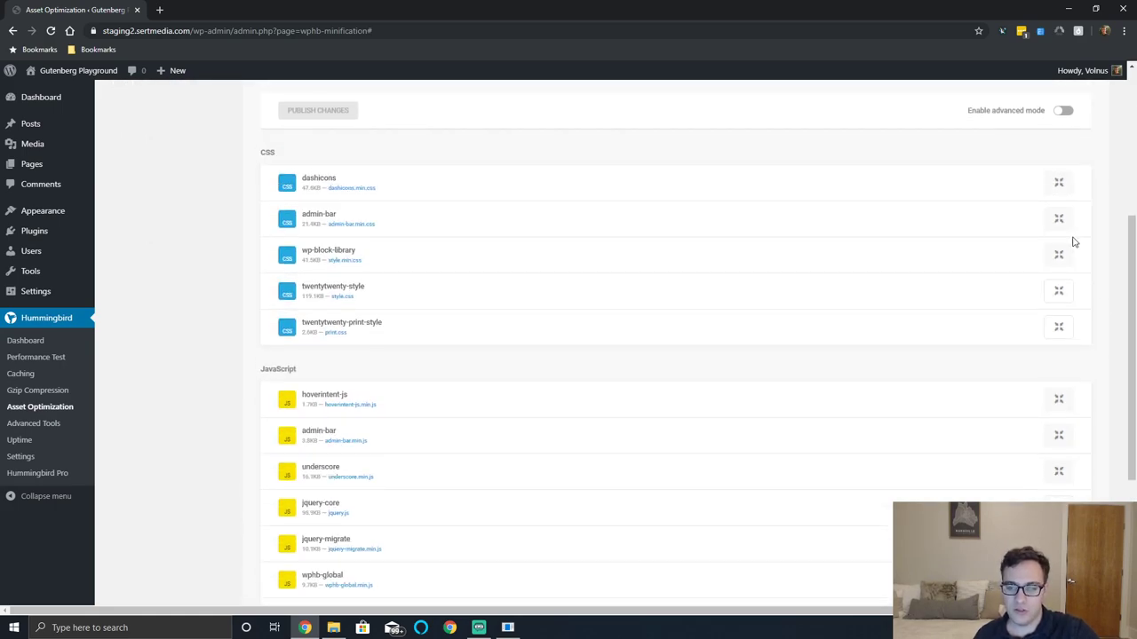
# Turn on compression for twentytwenty-style, twentytwenty-print-style, twentytwenty-js and jquery-core, and publish the changes
pyautogui.click(1060, 289)
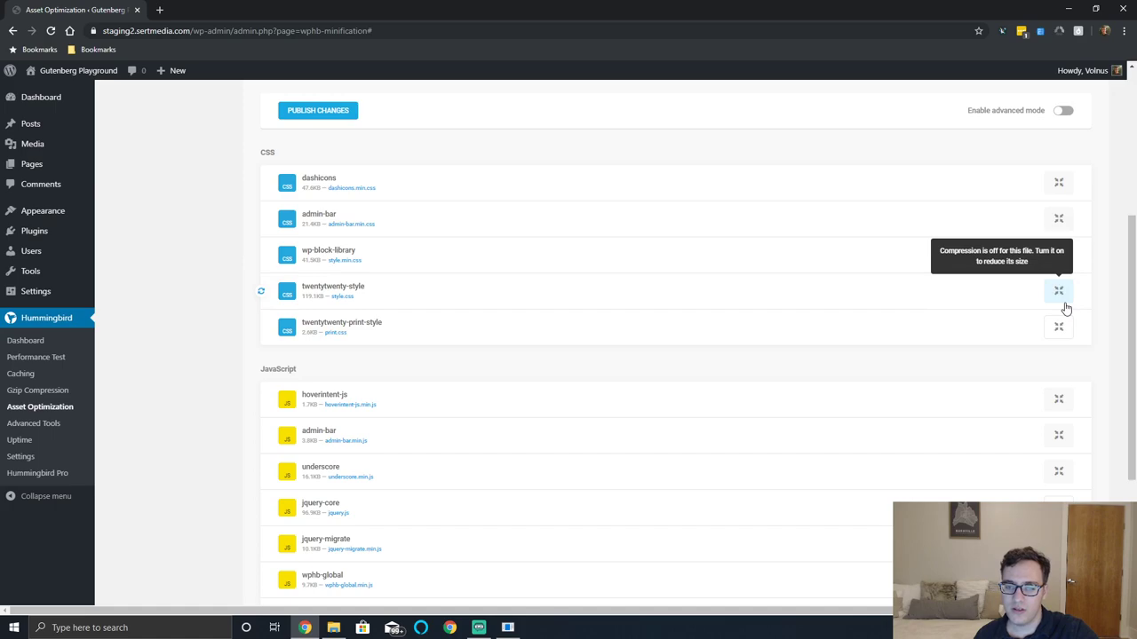
pyautogui.click(1060, 330)
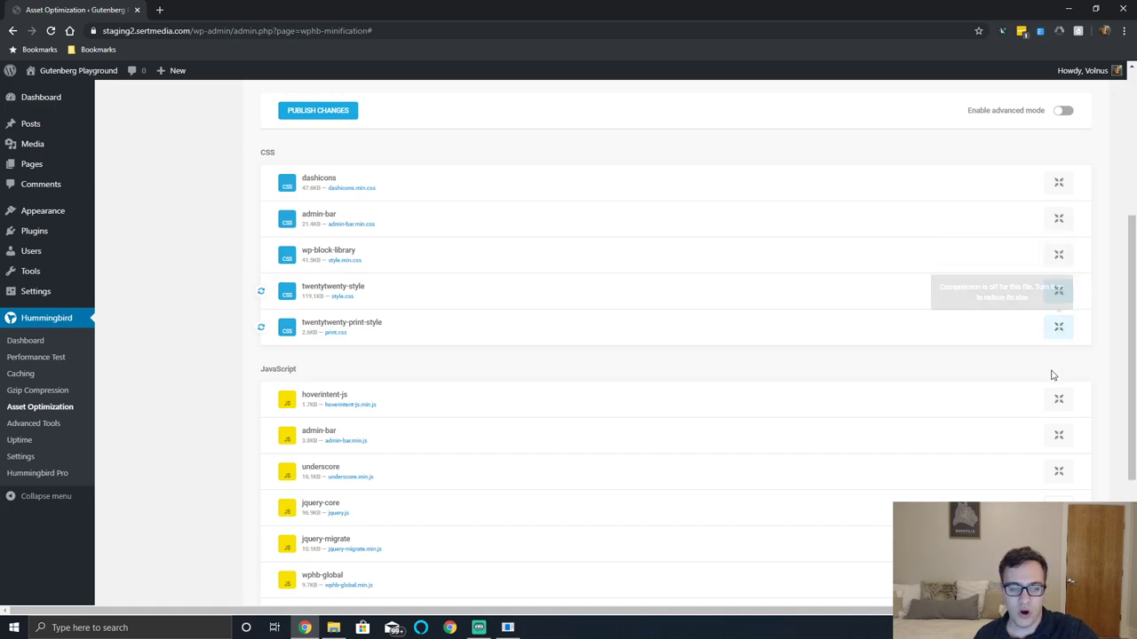
pyautogui.scroll(-2, 1062, 346)
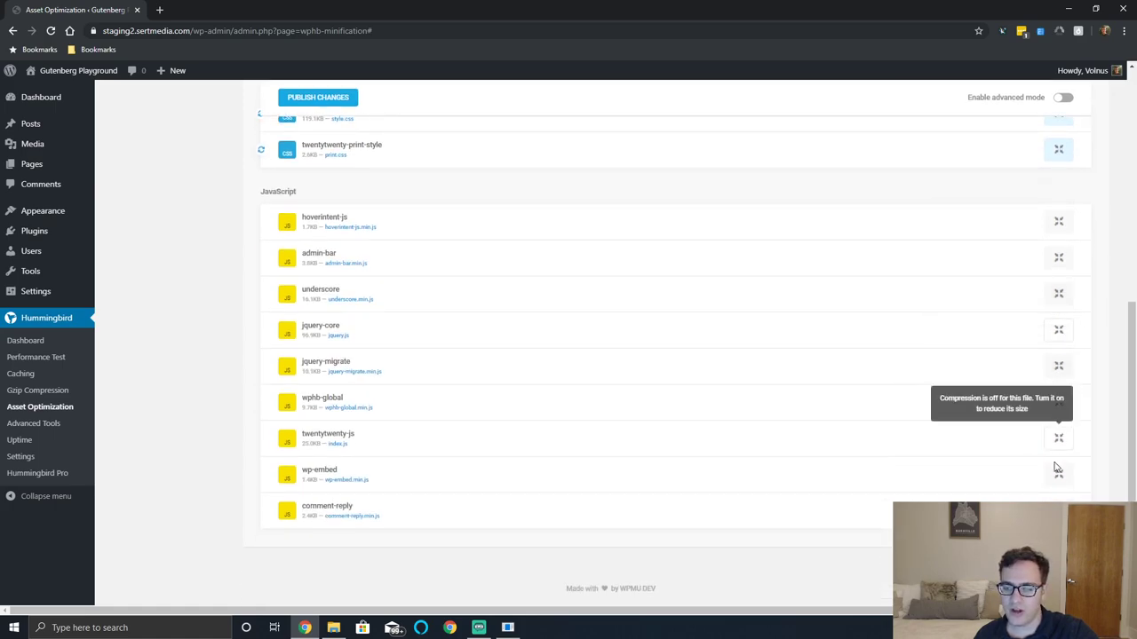
pyautogui.click(1058, 438)
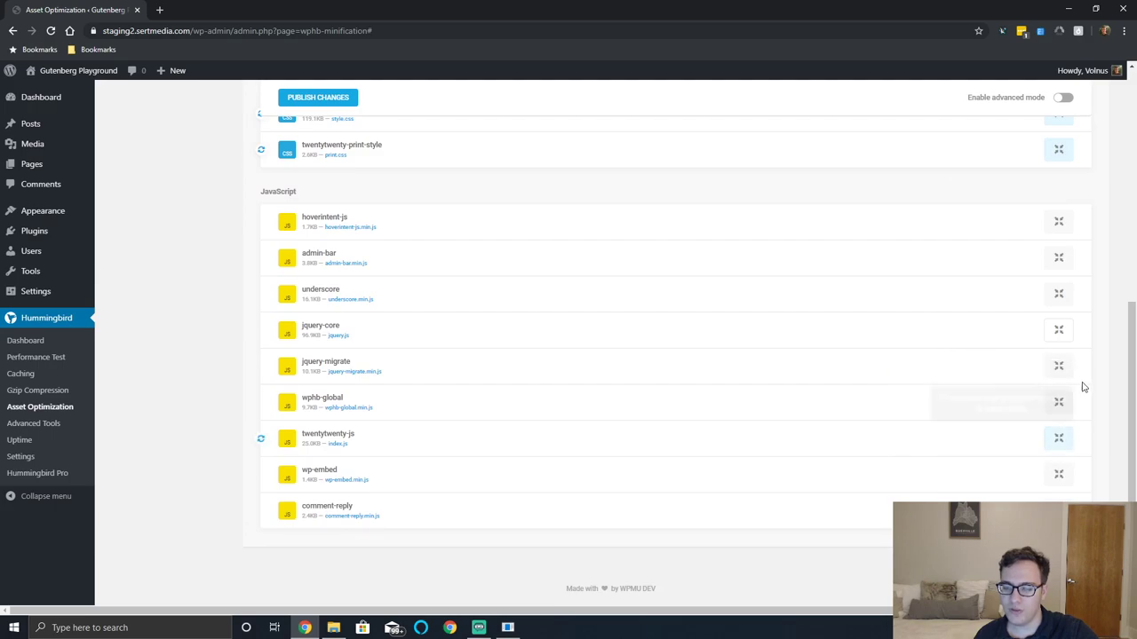
pyautogui.click(1059, 330)
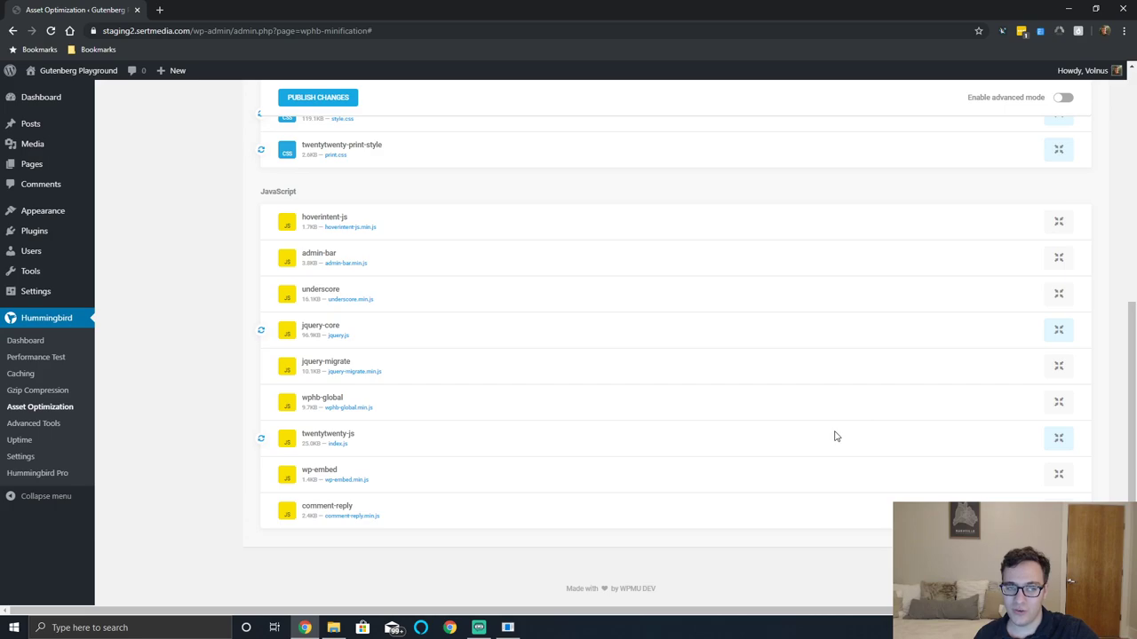
pyautogui.scroll(2, 654, 478)
pyautogui.scroll(1, 649, 475)
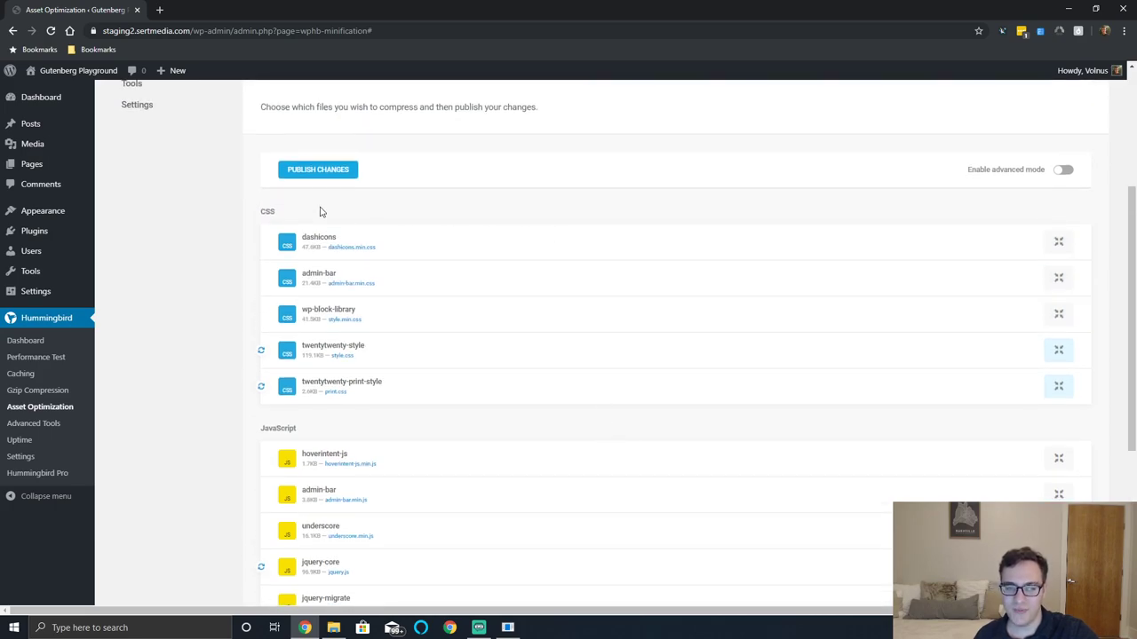
pyautogui.click(317, 169)
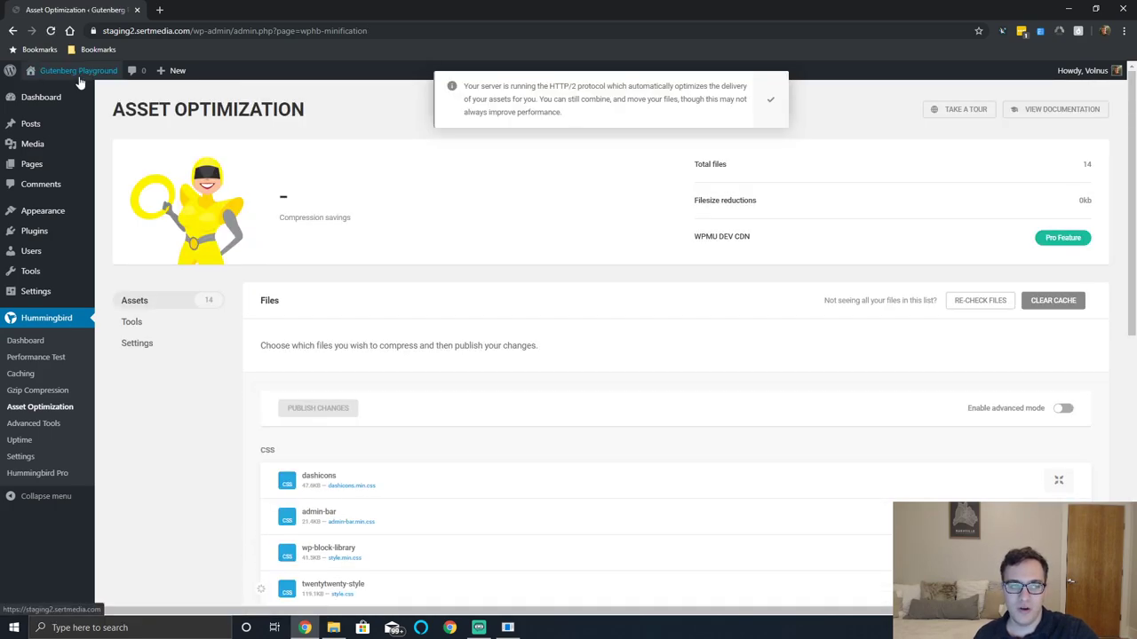
# Open the site's front page in a new tab and record its network requests during a reload
pyautogui.middleClick(78, 80)
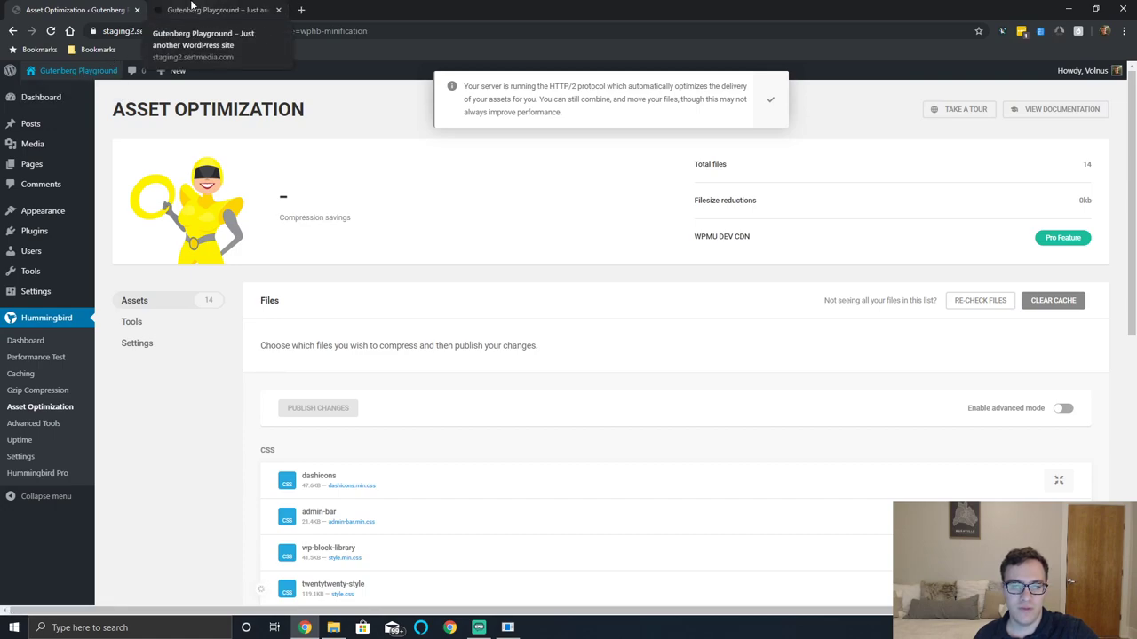
pyautogui.click(191, 9)
pyautogui.press('F12')
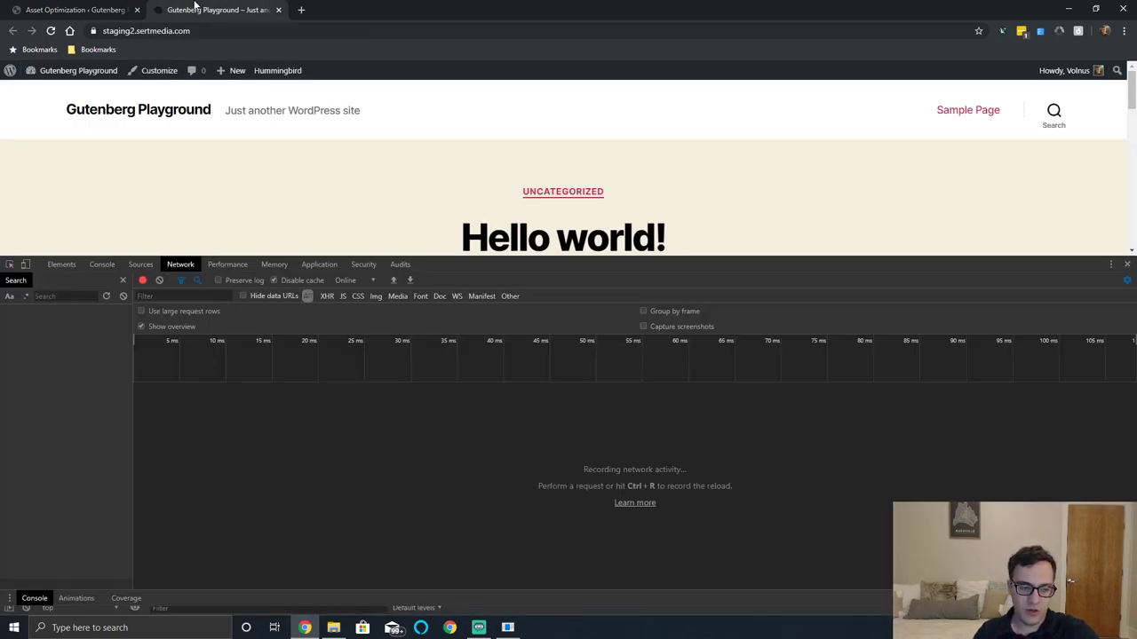
pyautogui.press('F5')
# View the front page's source, open the Hummingbird-generated twentytwenty stylesheet and examine its compressed code
pyautogui.rightClick(590, 117)
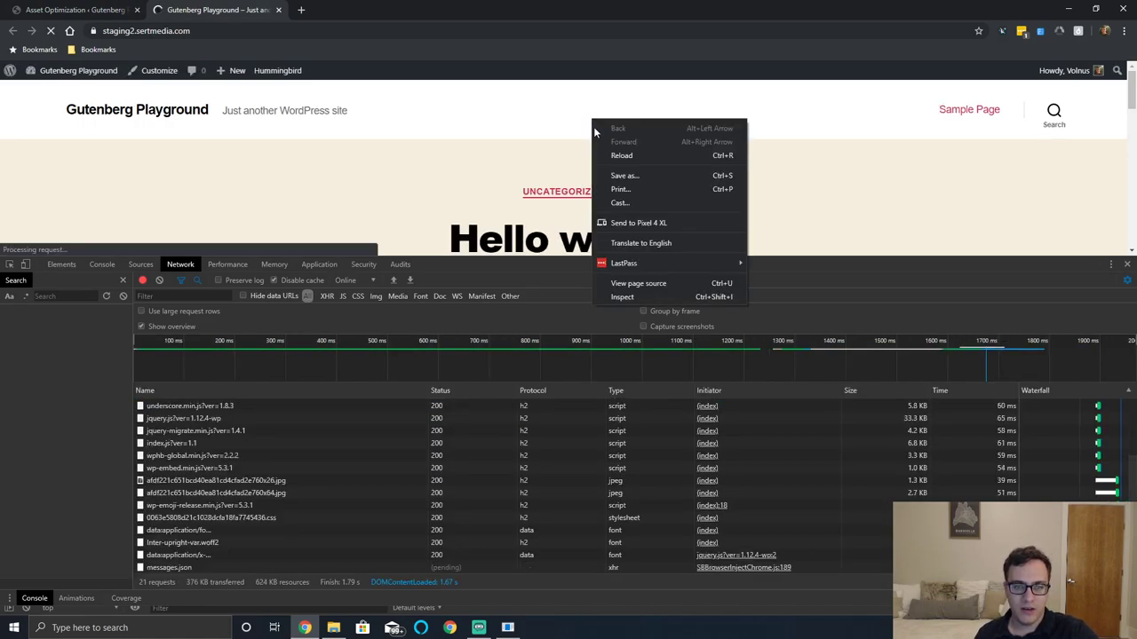
pyautogui.press('Escape')
pyautogui.hotkey('ctrl', 'u')
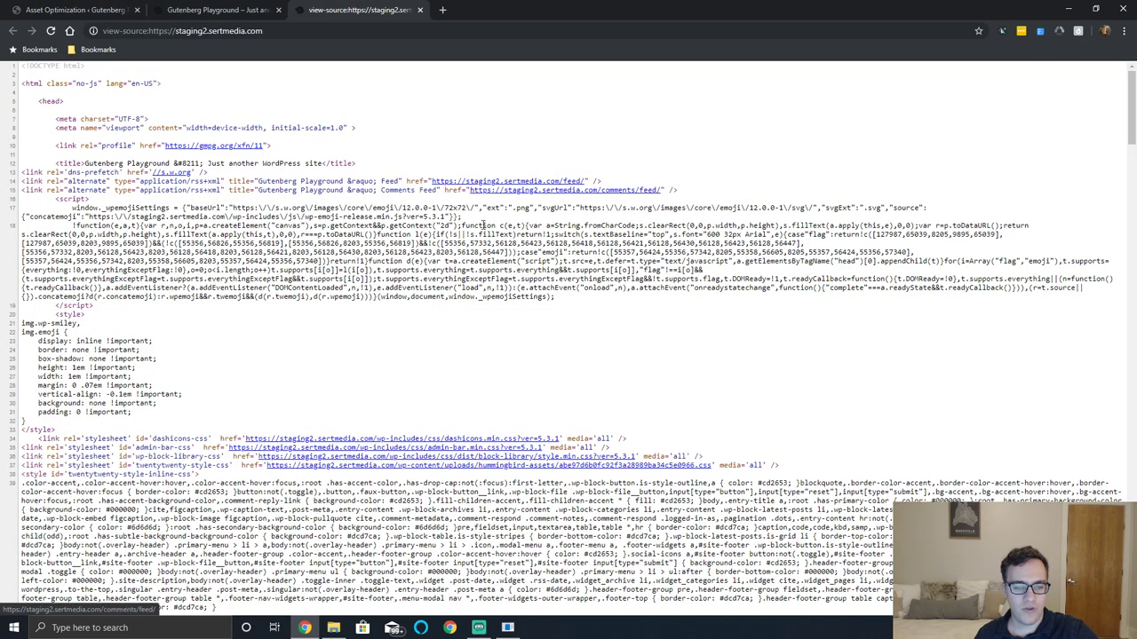
pyautogui.click(698, 466)
pyautogui.scroll(-20, 561, 277)
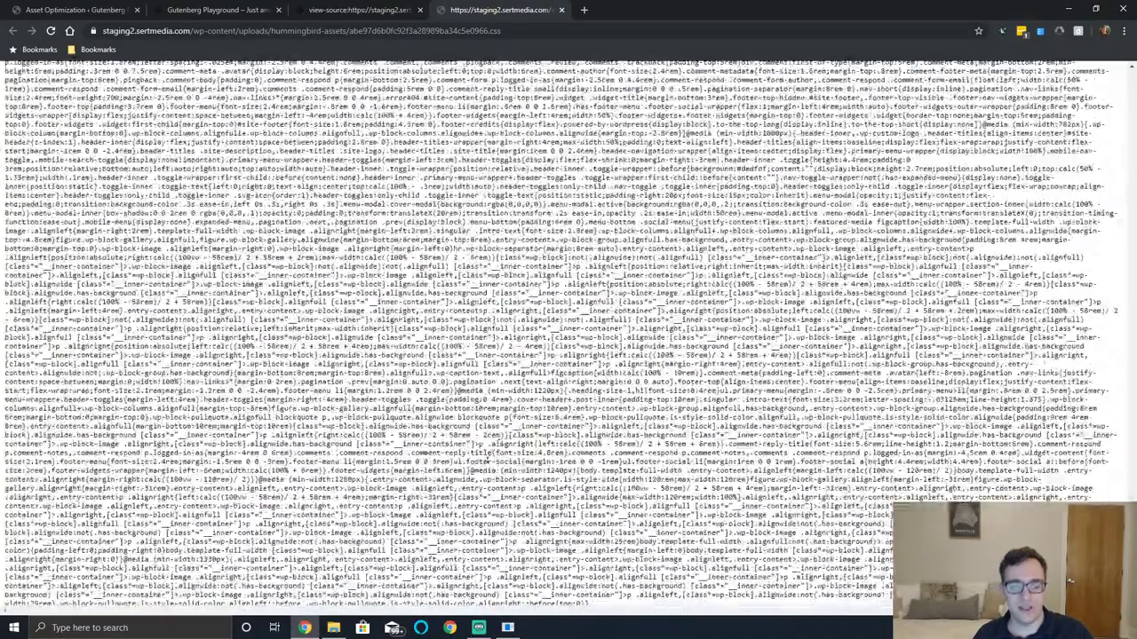
pyautogui.scroll(20, 518, 176)
pyautogui.scroll(-10, 518, 177)
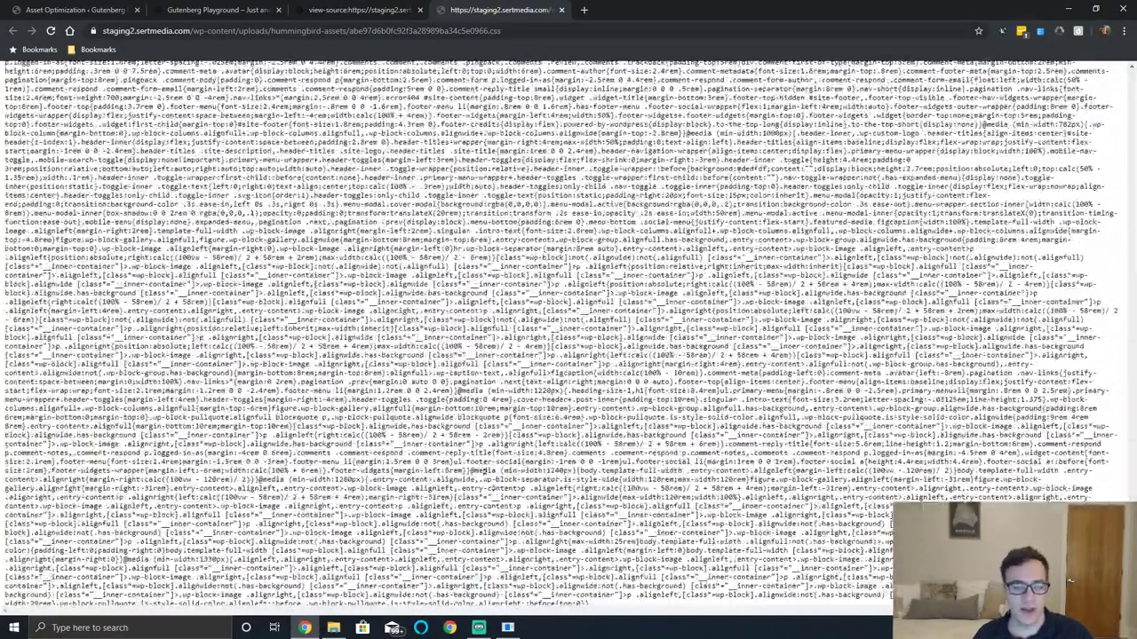
# Enable advanced mode in Asset Optimization, accept the caution notice and review the options for each file
pyautogui.click(80, 9)
pyautogui.scroll(-2, 651, 417)
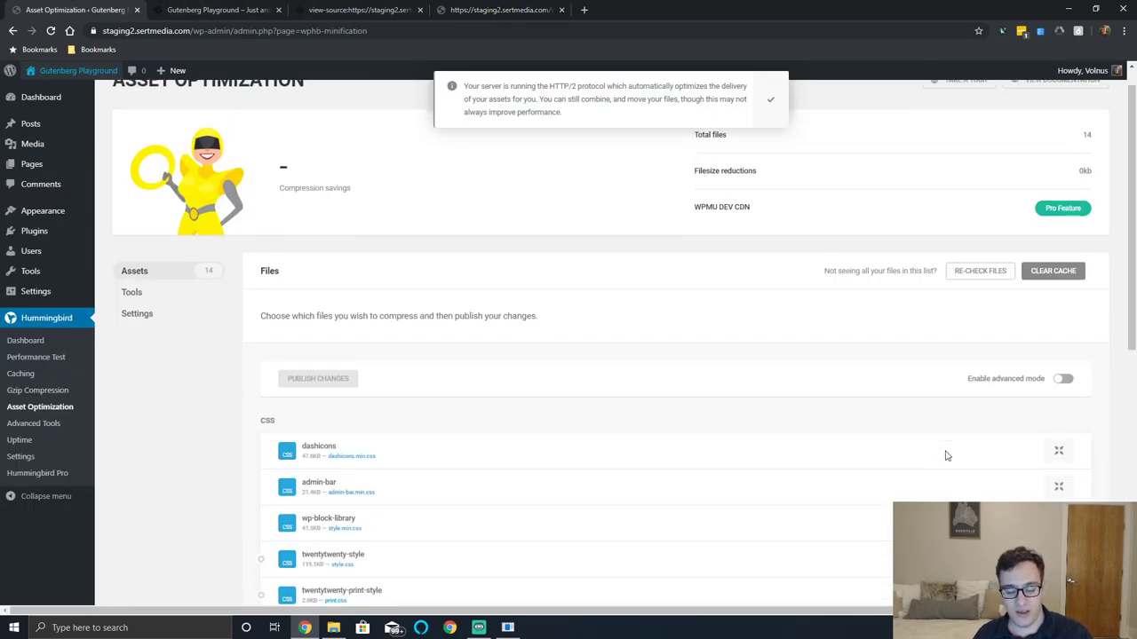
pyautogui.click(1054, 356)
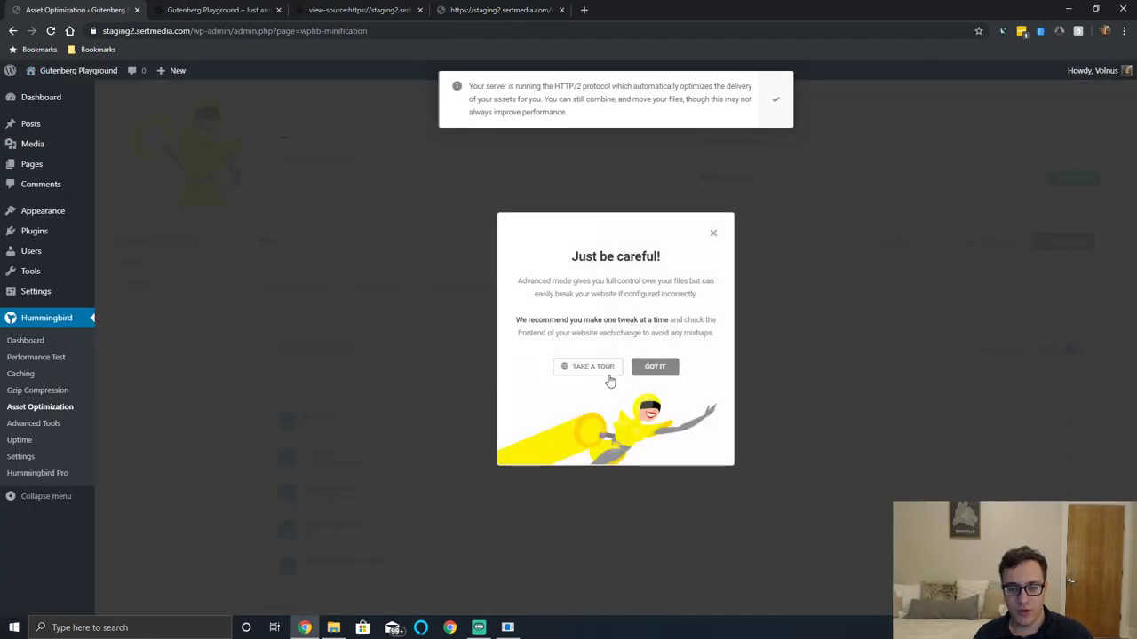
pyautogui.click(654, 366)
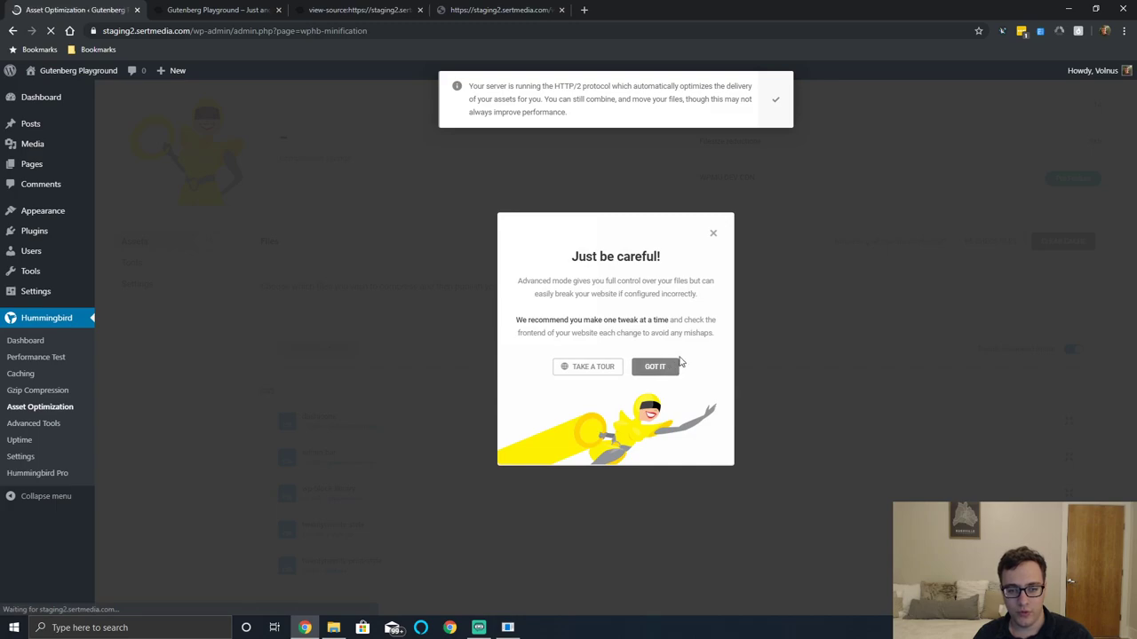
pyautogui.scroll(-3, 817, 298)
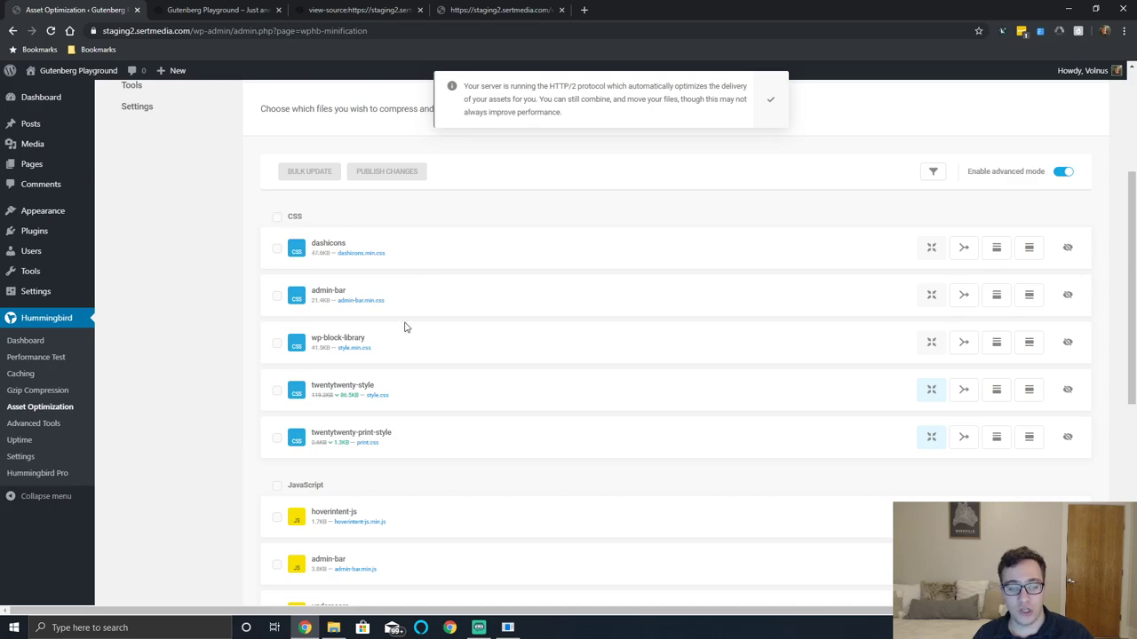
pyautogui.scroll(-4, 404, 326)
pyautogui.scroll(5, 417, 324)
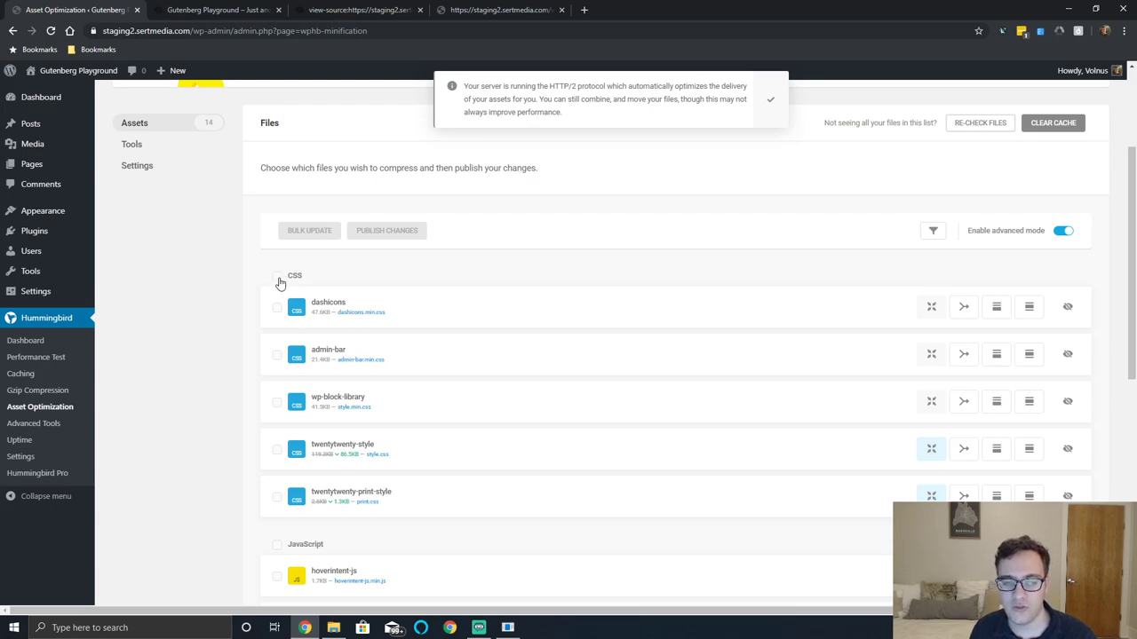
# Filter the front page's network requests to CSS and reload to check which stylesheets are requested
pyautogui.click(231, 9)
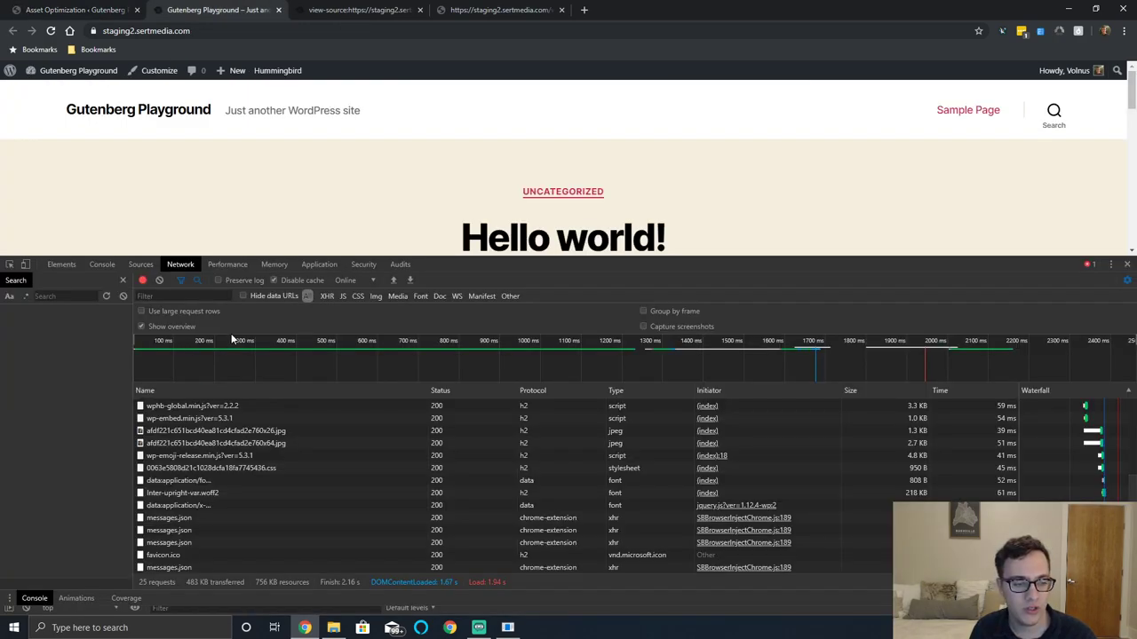
pyautogui.click(357, 295)
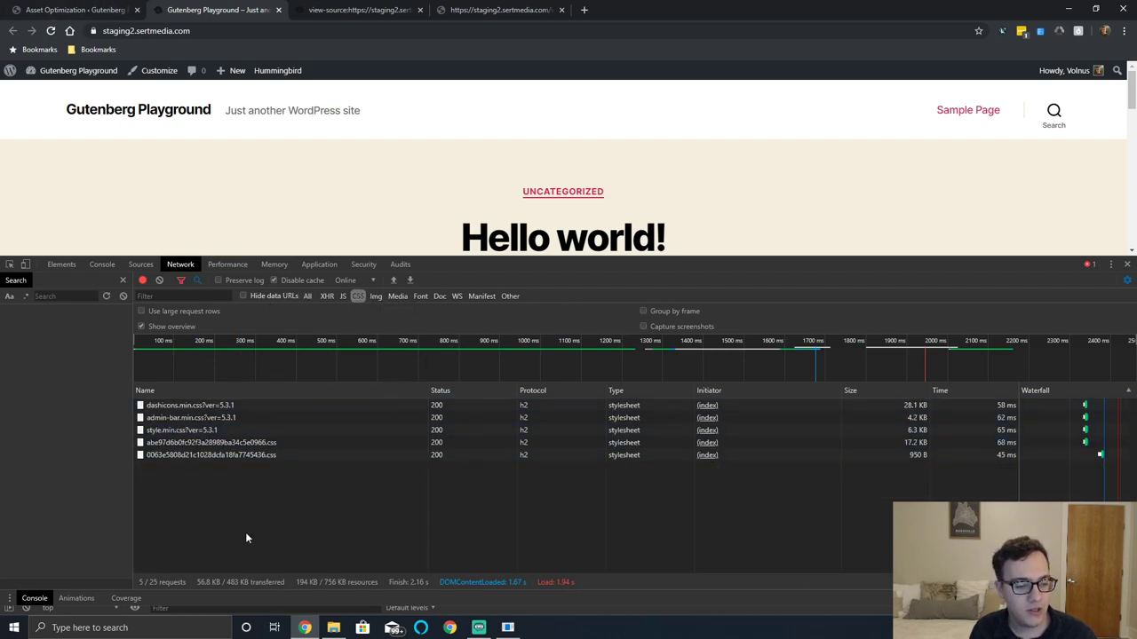
pyautogui.click(51, 30)
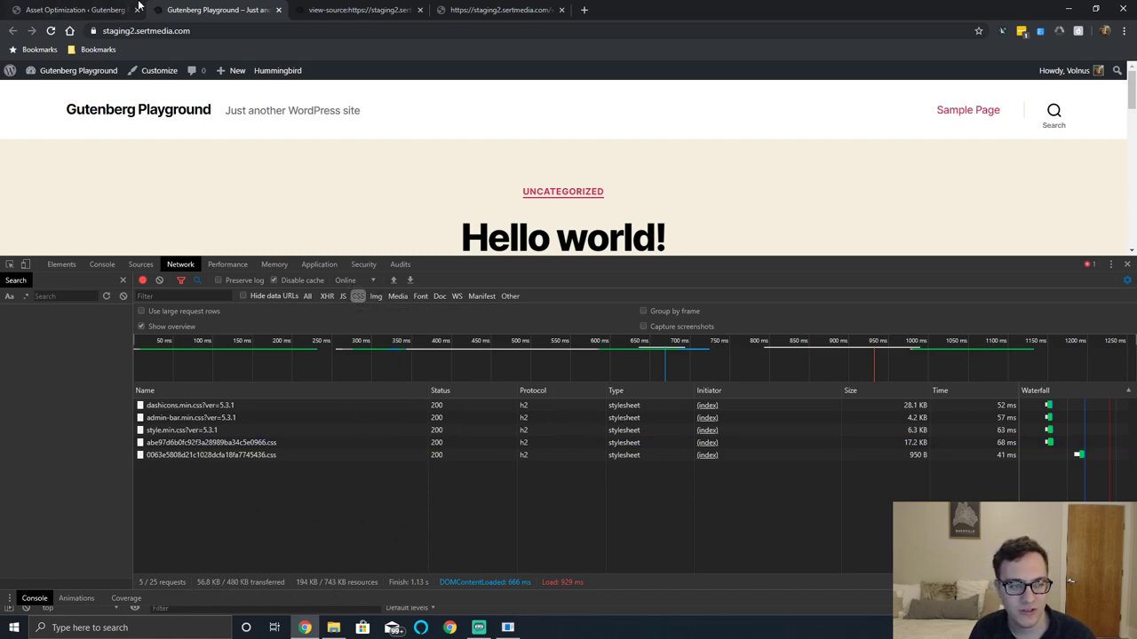
# Set the dashicons, admin-bar, wp-block-library and twentytwenty-print-style CSS files to combine, publish, and recheck the front page's stylesheet requests
pyautogui.click(133, 9)
pyautogui.click(276, 276)
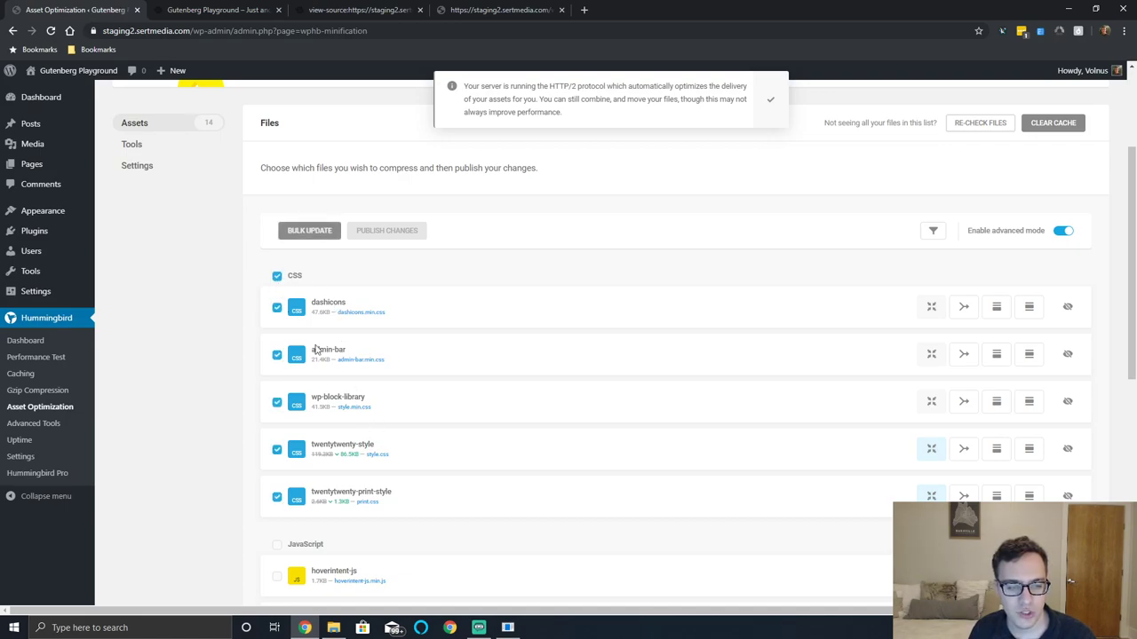
pyautogui.click(964, 314)
pyautogui.click(965, 356)
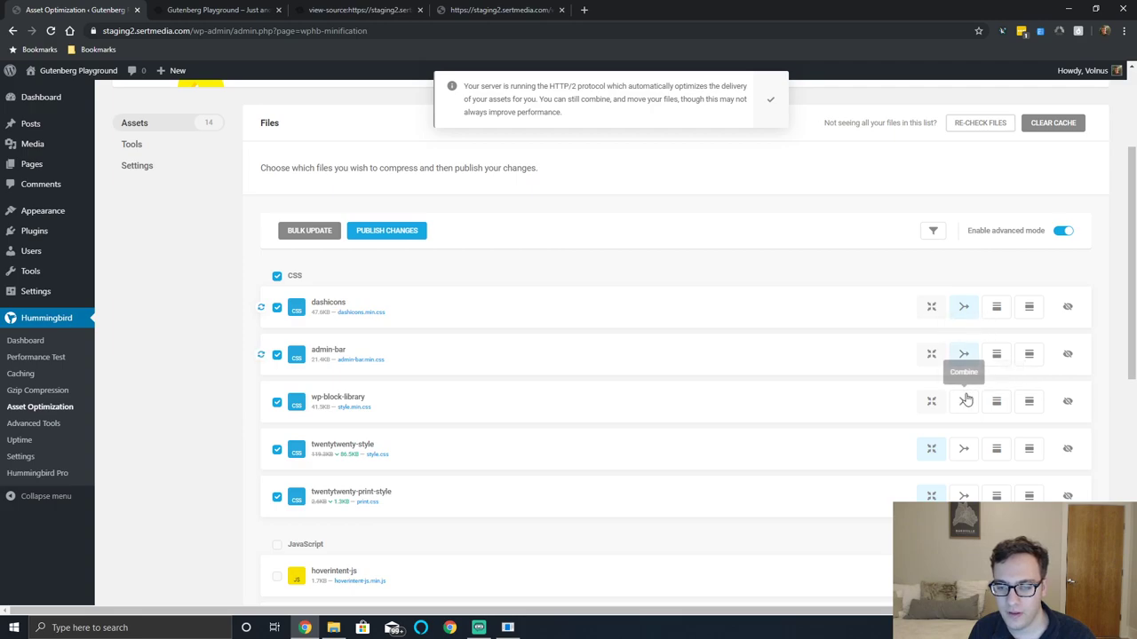
pyautogui.click(965, 404)
pyautogui.click(964, 496)
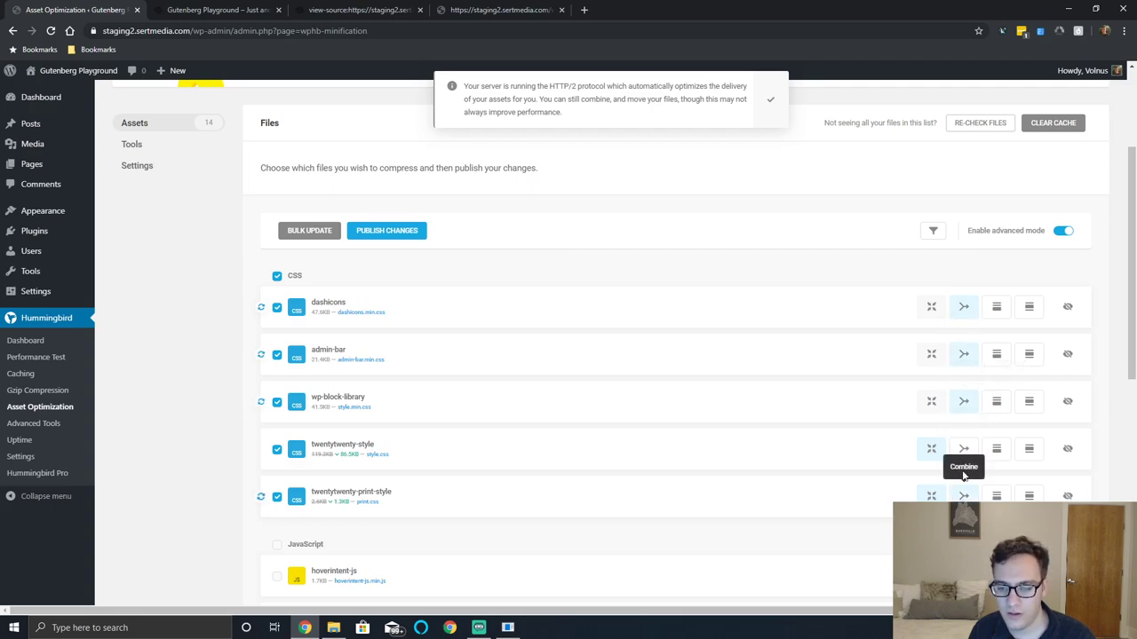
pyautogui.click(397, 233)
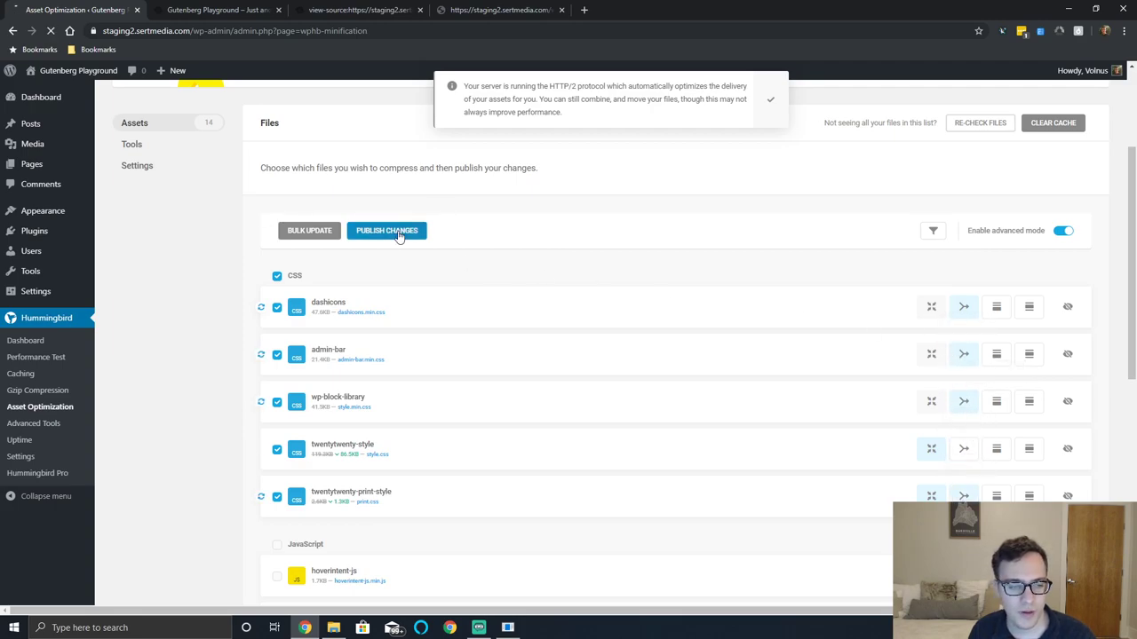
pyautogui.click(226, 9)
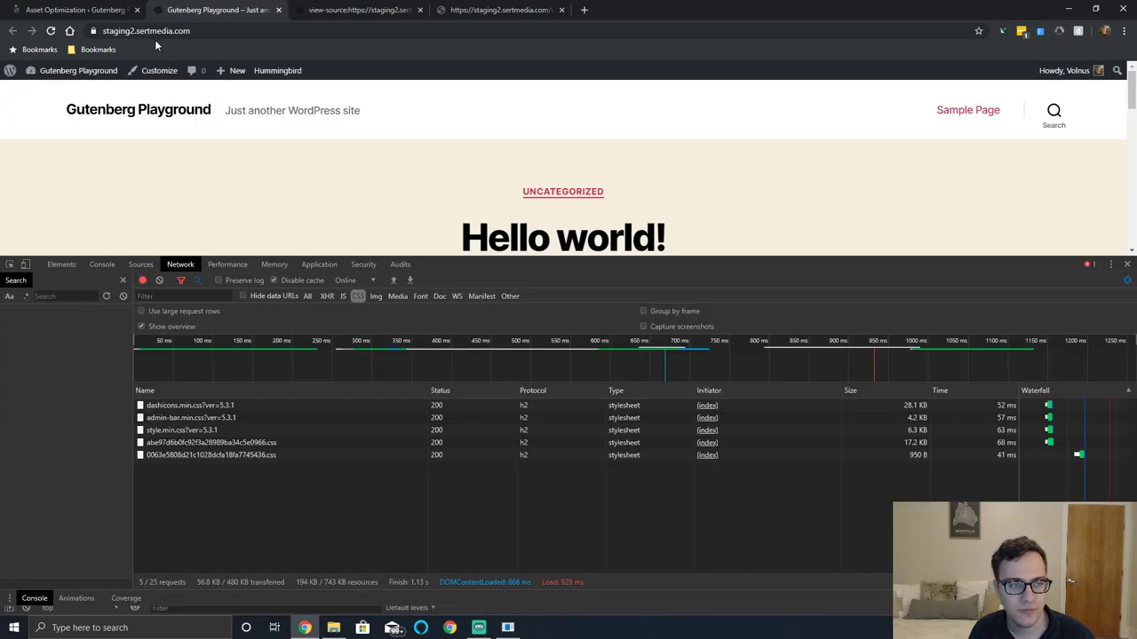
pyautogui.click(51, 31)
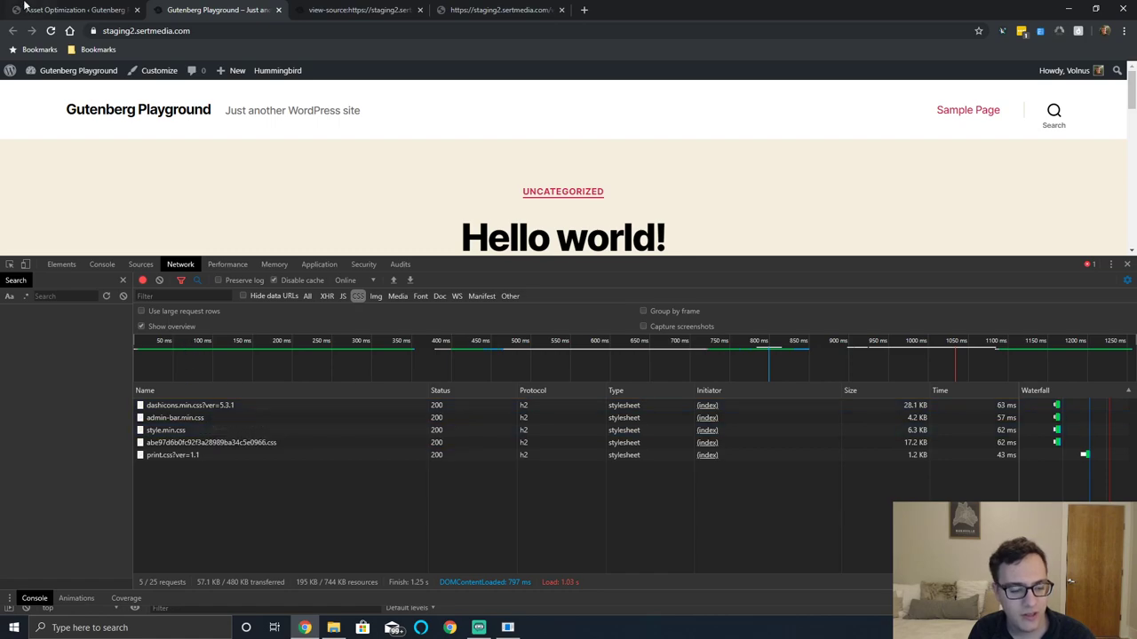
# Combine twentytwenty-style, turn off compression for twentytwenty-style and twentytwenty-print-style, publish the changes, and reload the front page to recheck its stylesheets
pyautogui.click(75, 10)
pyautogui.scroll(-2, 475, 468)
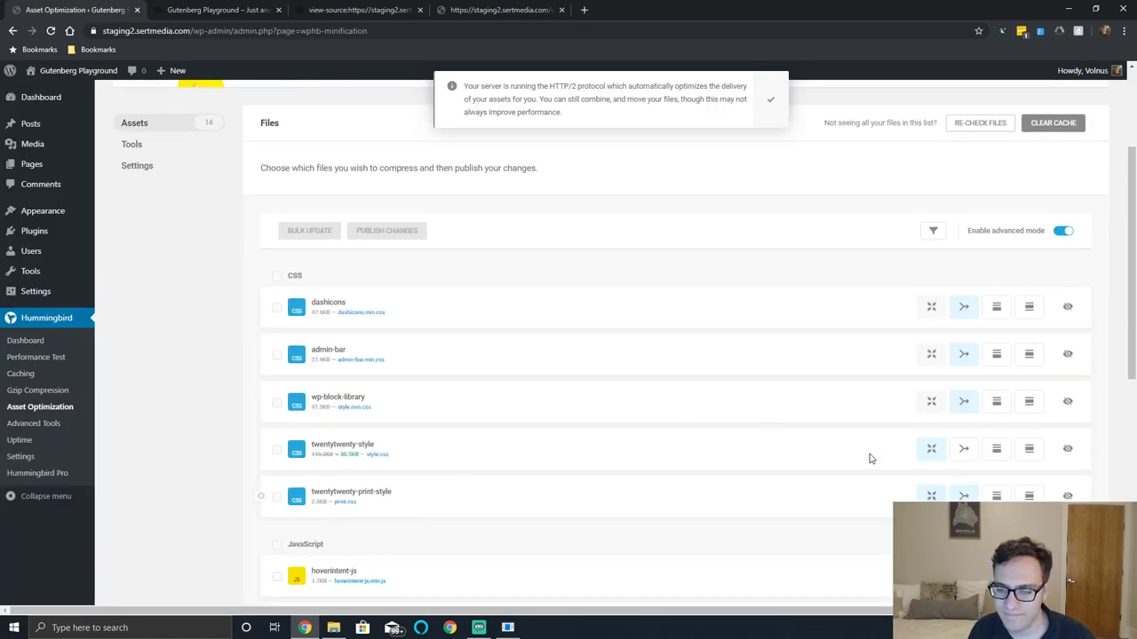
pyautogui.click(964, 447)
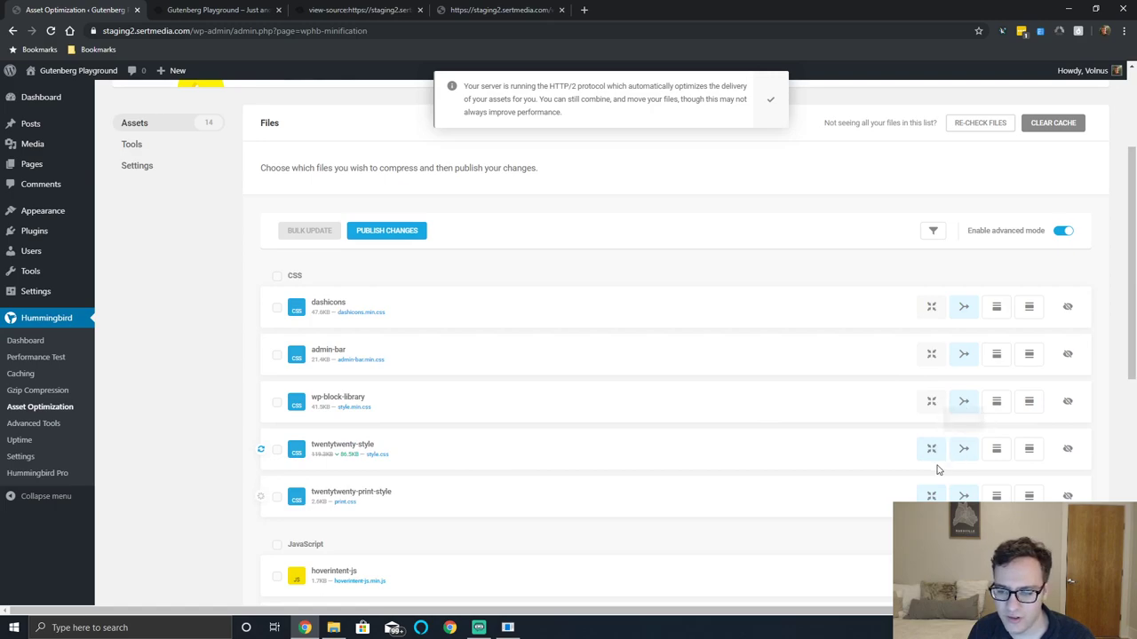
pyautogui.click(930, 453)
pyautogui.click(930, 491)
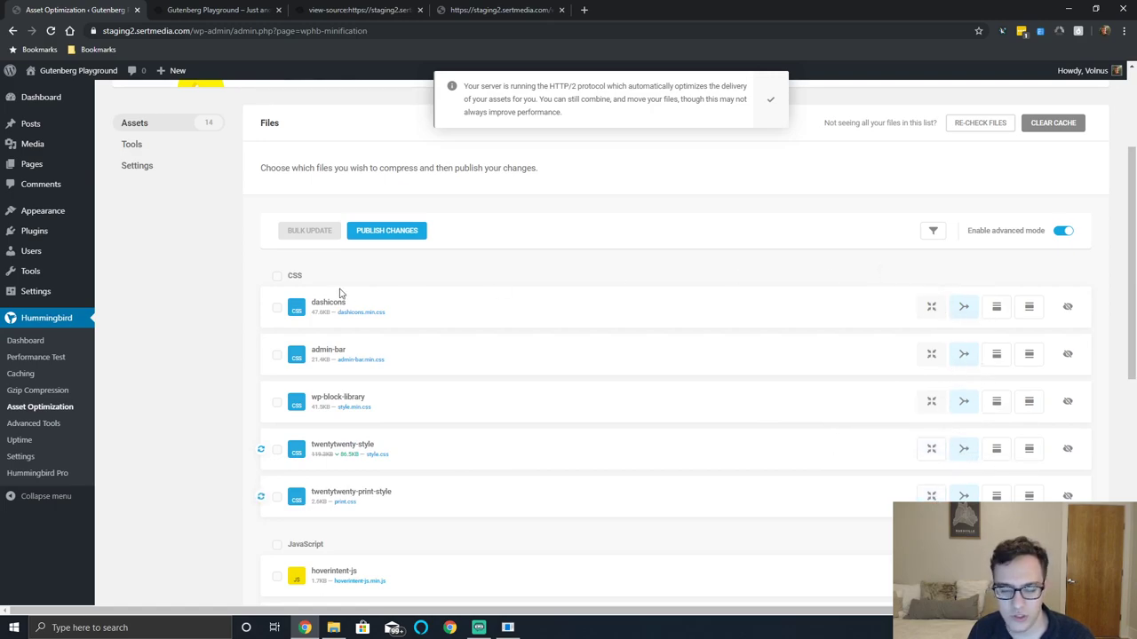
pyautogui.click(204, 10)
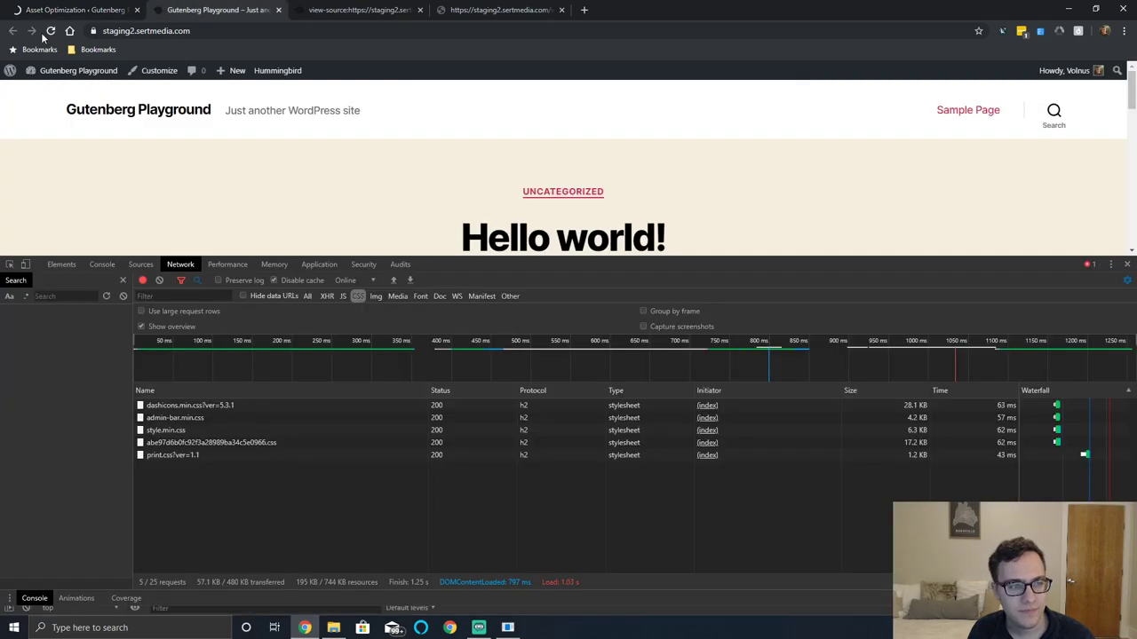
pyautogui.click(50, 30)
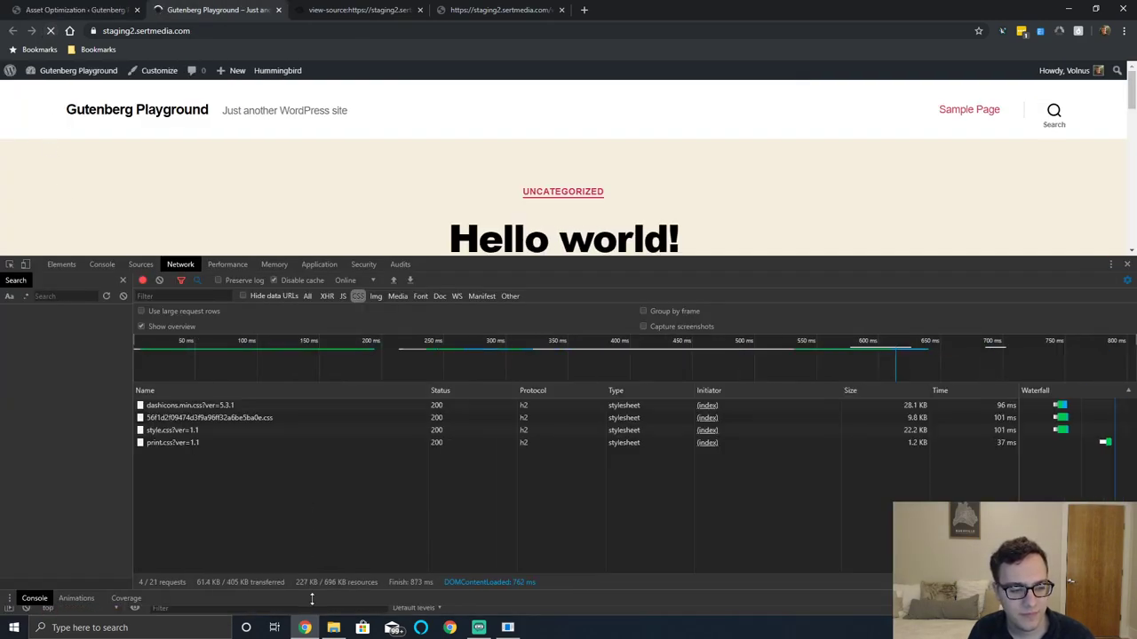
# Load staging2.sertmedia.com in an incognito window with the developer tools open and check which stylesheets a logged-out visitor requests
pyautogui.click(80, 9)
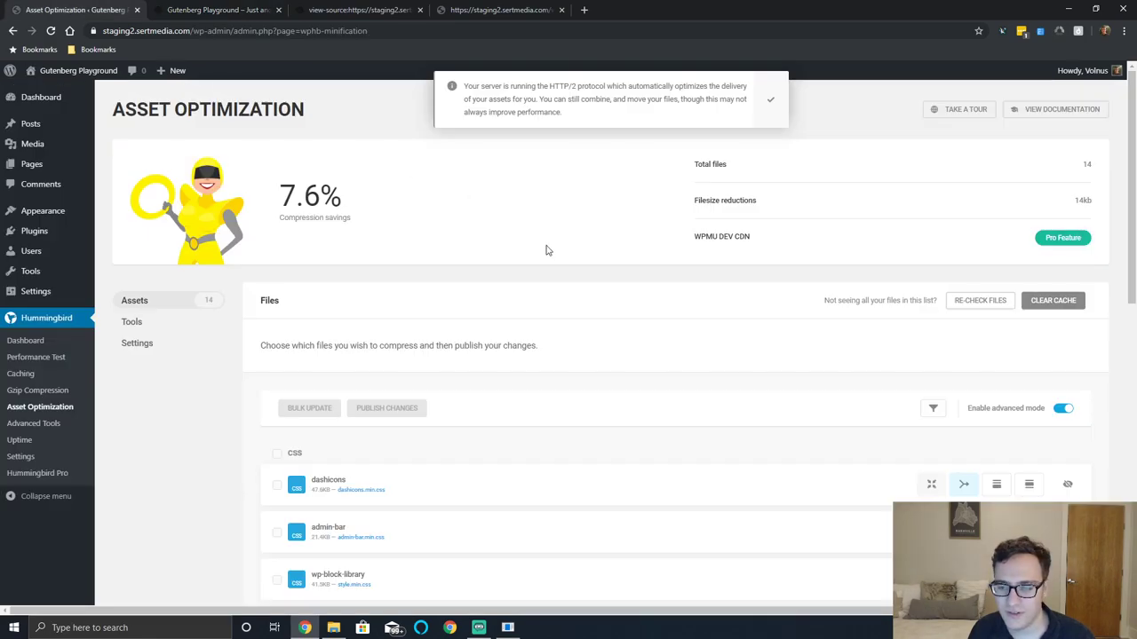
pyautogui.click(216, 9)
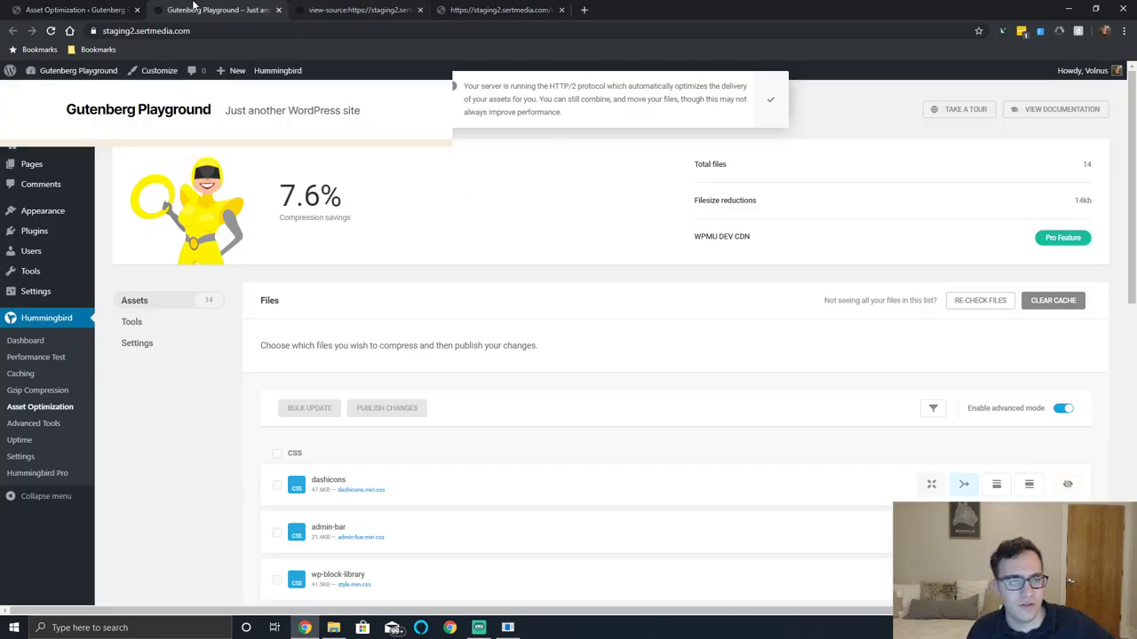
pyautogui.click(211, 32)
pyautogui.hotkey('ctrl', 'c')
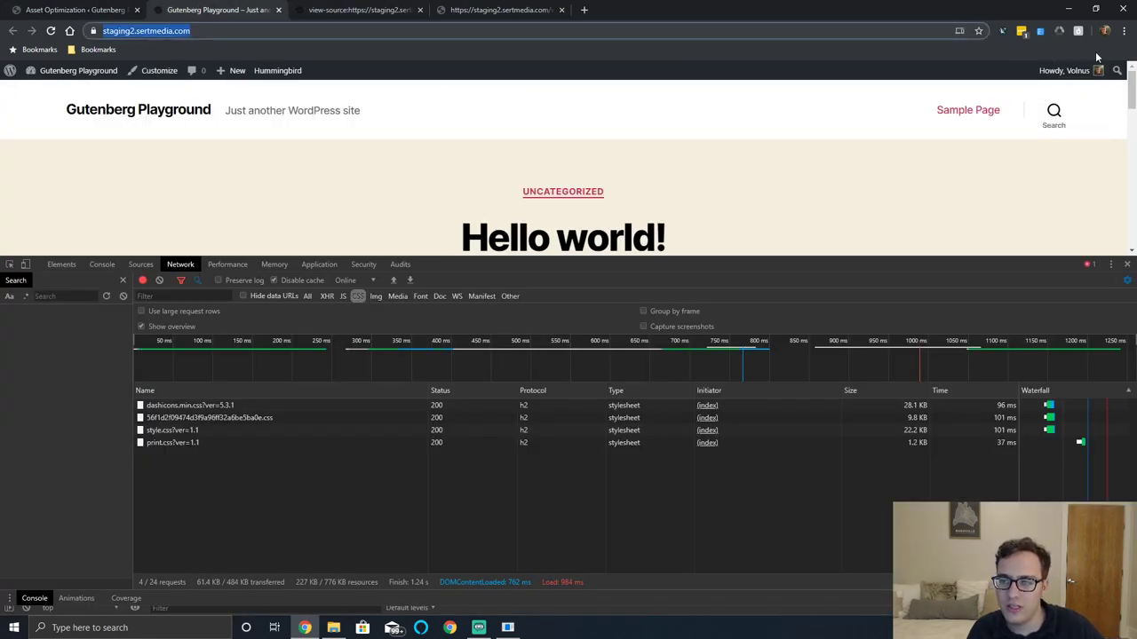
pyautogui.click(1125, 31)
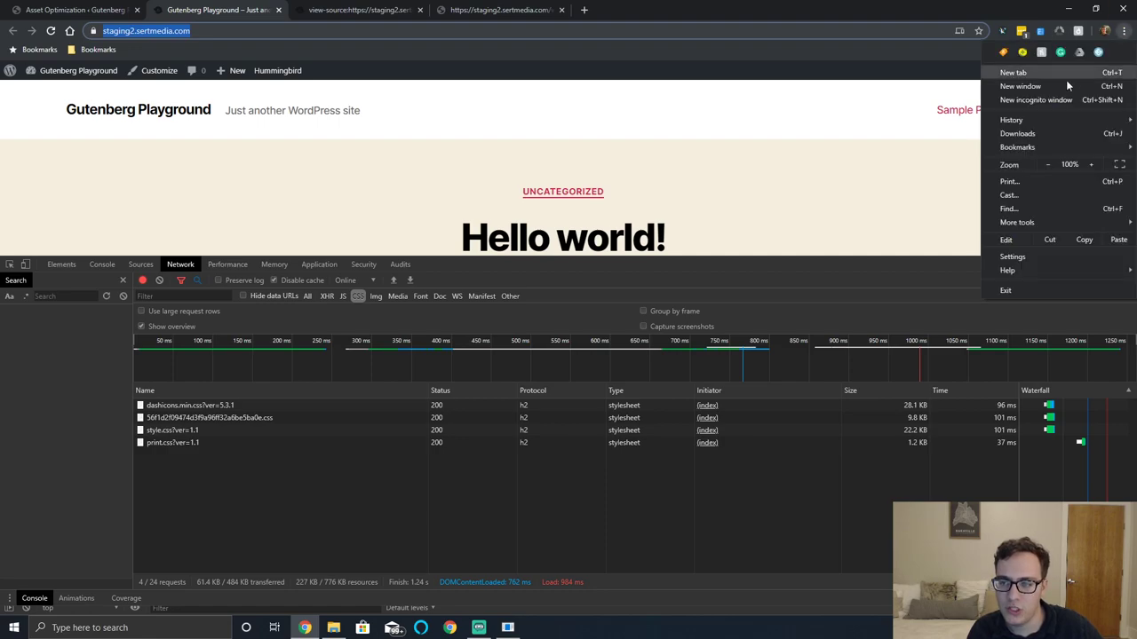
pyautogui.click(1022, 96)
pyautogui.hotkey('ctrl', 'v')
pyautogui.hotkey('ctrl', 'shift', 'i')
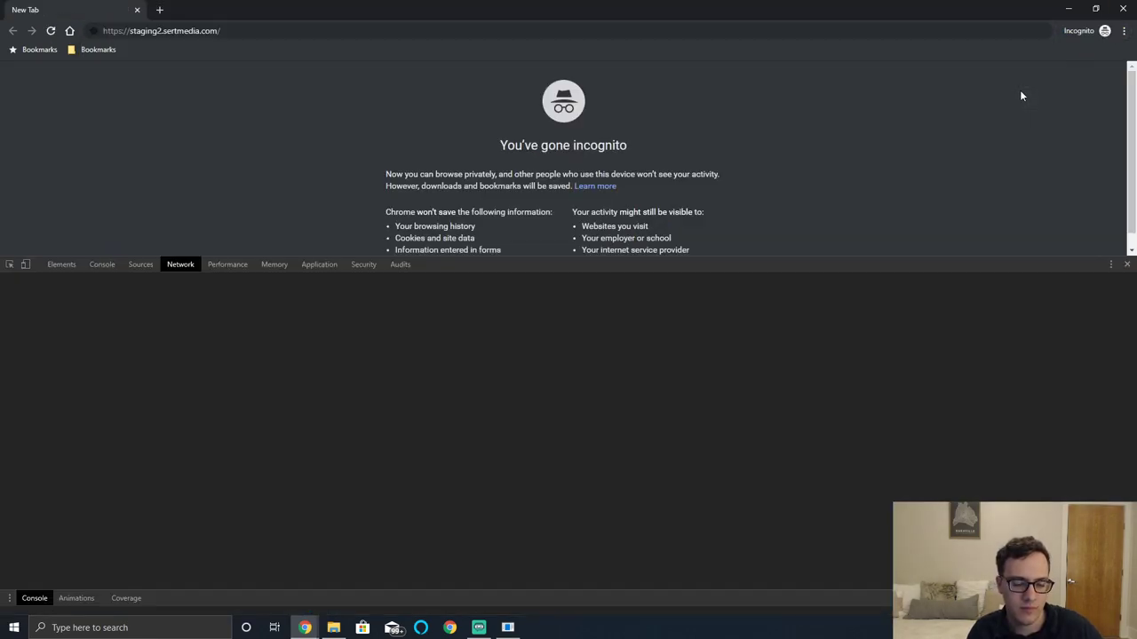
pyautogui.click(217, 34)
pyautogui.press('Return')
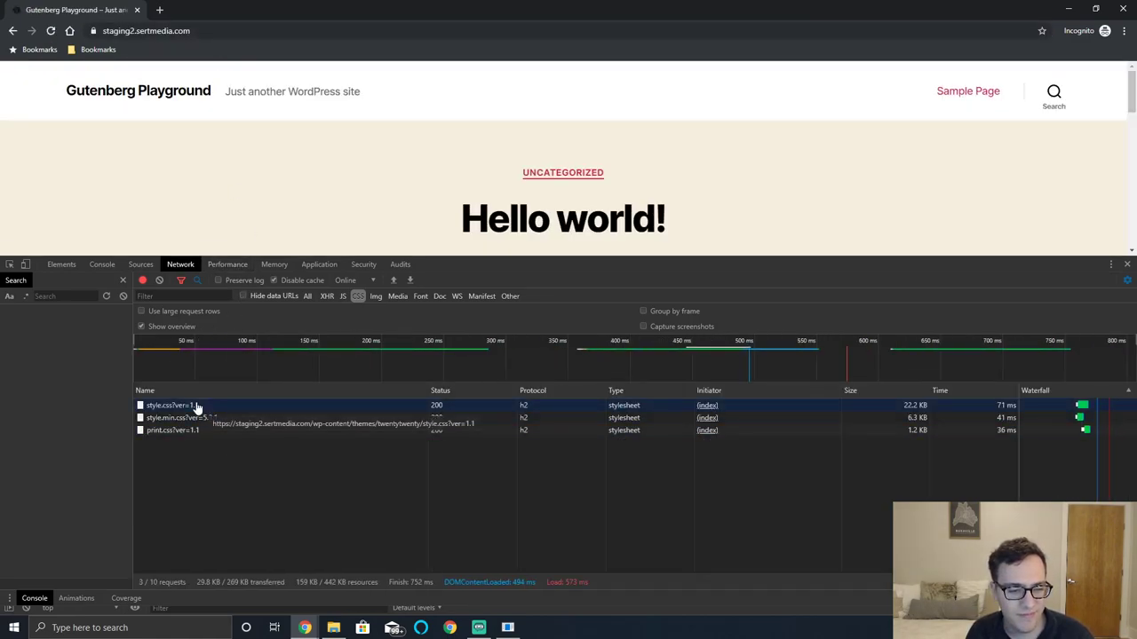
pyautogui.click(1069, 9)
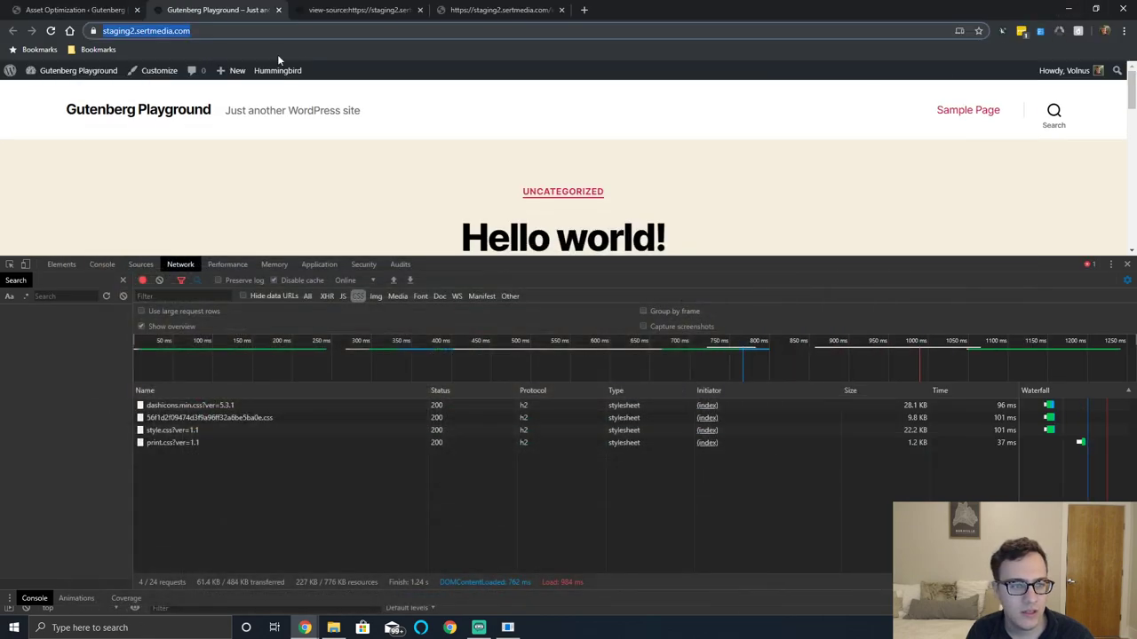
# Open Hummingbird's Caching page in a separate tab and clear the page cache
pyautogui.moveTo(277, 71)
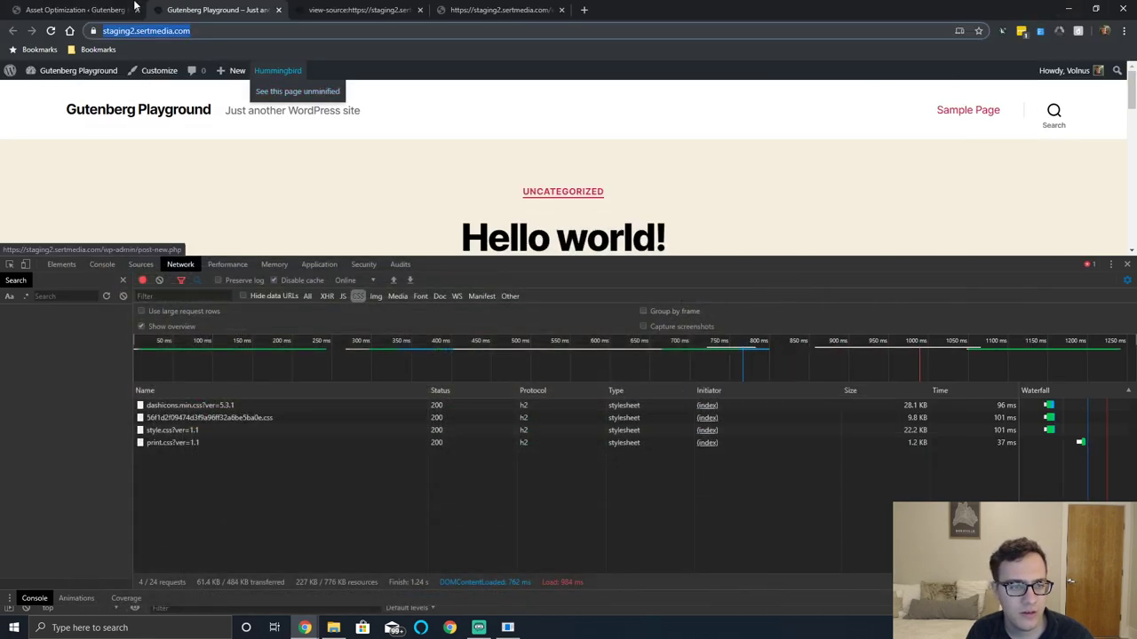
pyautogui.hotkey('ctrl', 'shift', 'Tab')
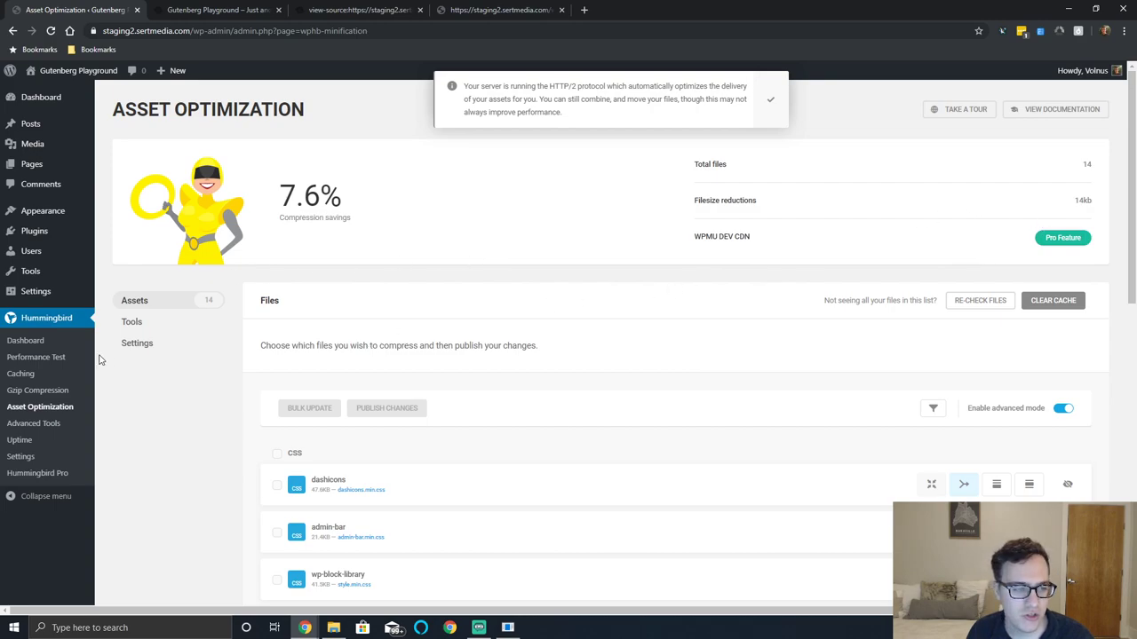
pyautogui.middleClick(21, 373)
pyautogui.scroll(-6, 507, 337)
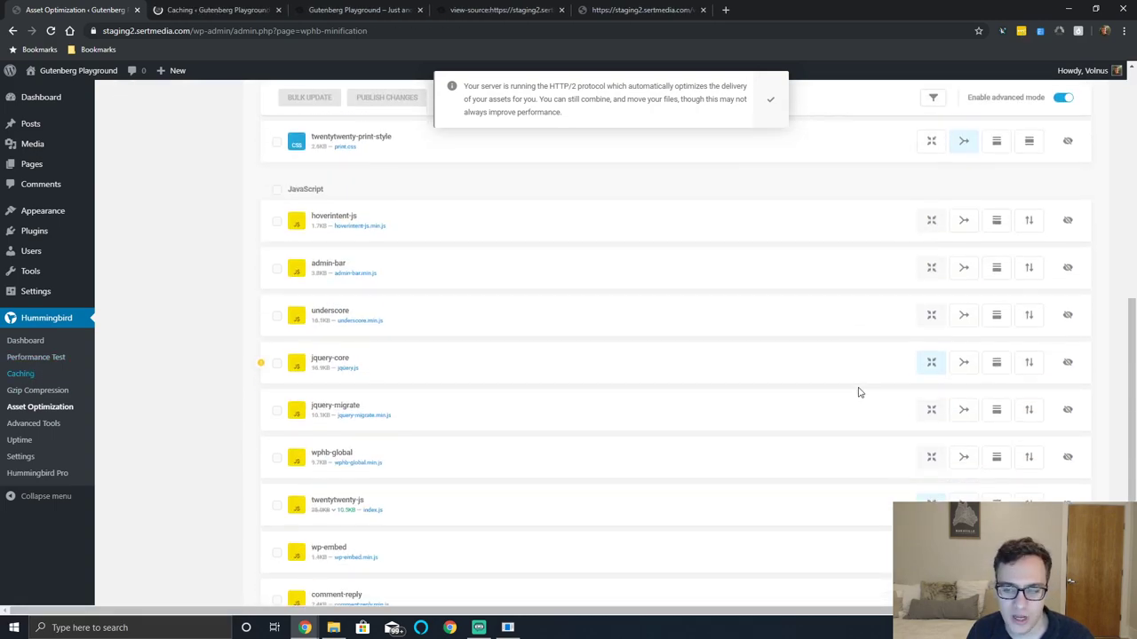
pyautogui.scroll(3, 858, 392)
pyautogui.click(231, 10)
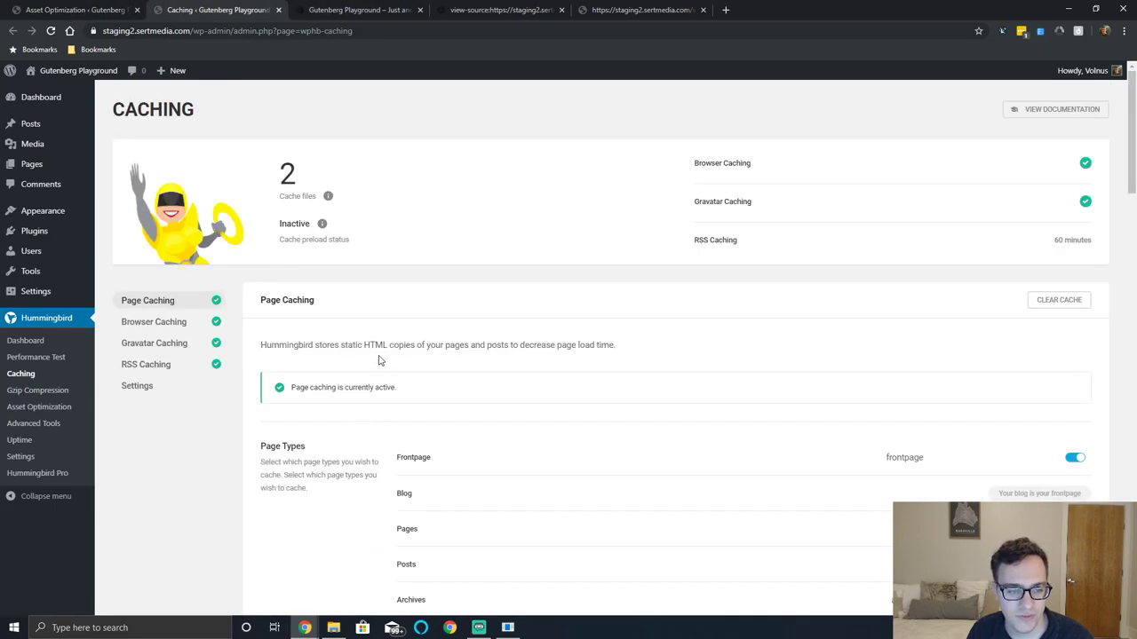
pyautogui.scroll(-10, 378, 359)
pyautogui.scroll(10, 444, 322)
pyautogui.scroll(-15, 392, 310)
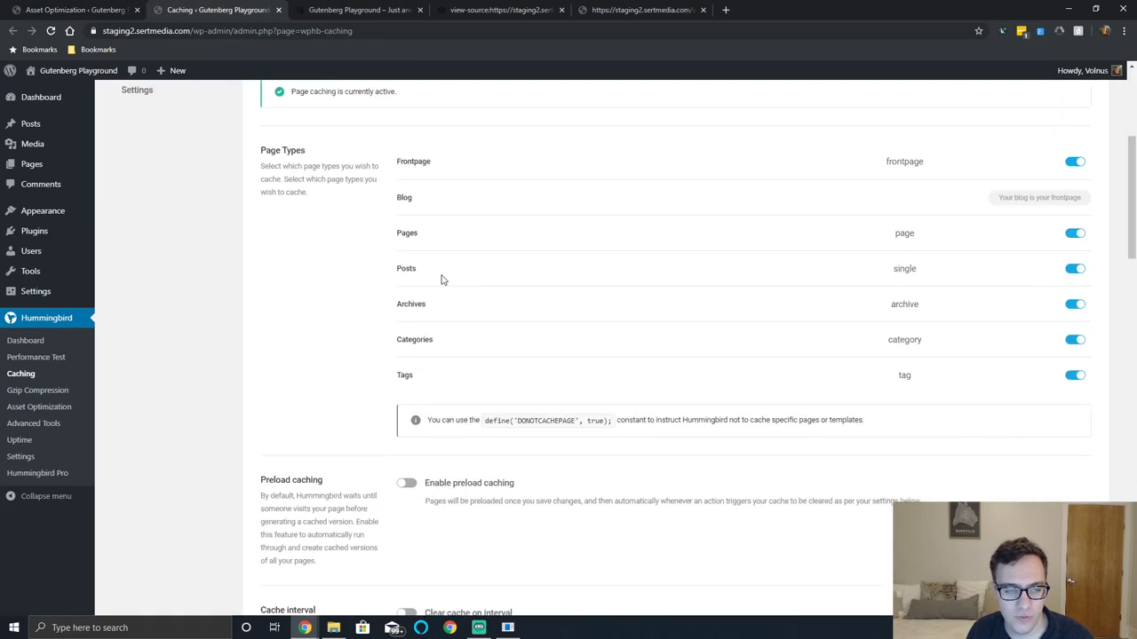
pyautogui.scroll(15, 287, 415)
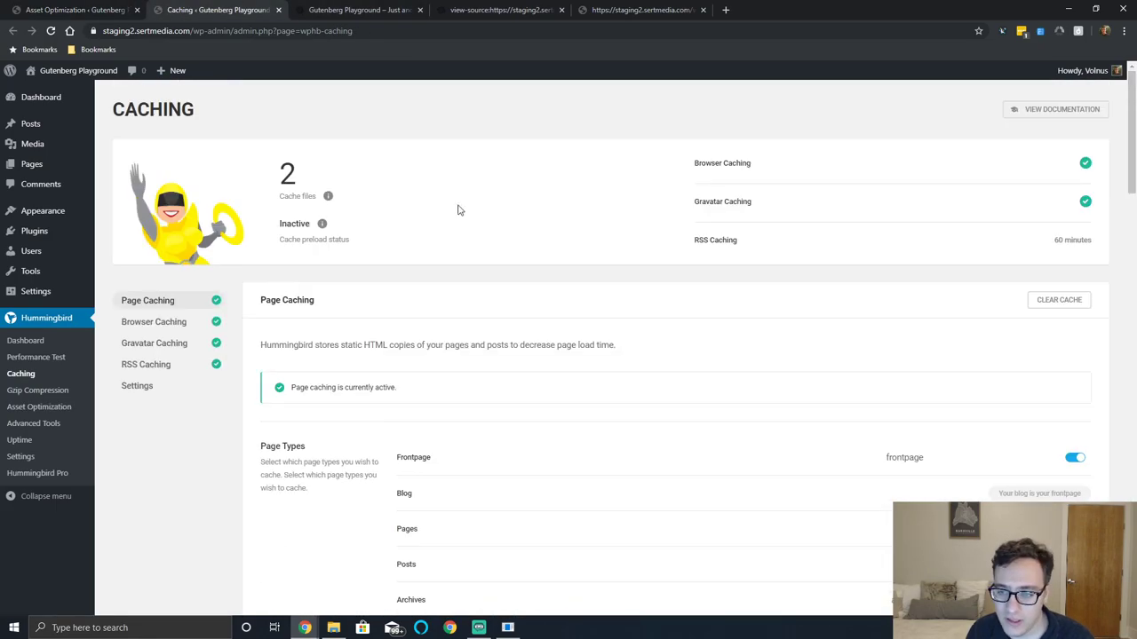
pyautogui.click(1057, 299)
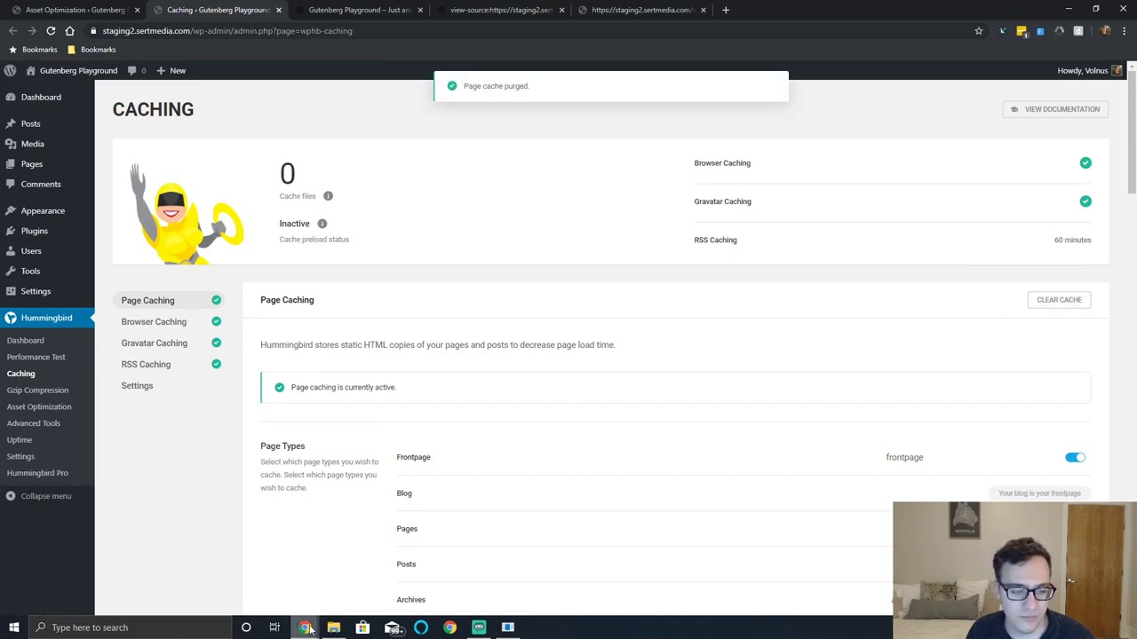
# Return to the incognito window and reload the front page to recheck its stylesheet requests
pyautogui.moveTo(306, 628)
pyautogui.click(368, 573)
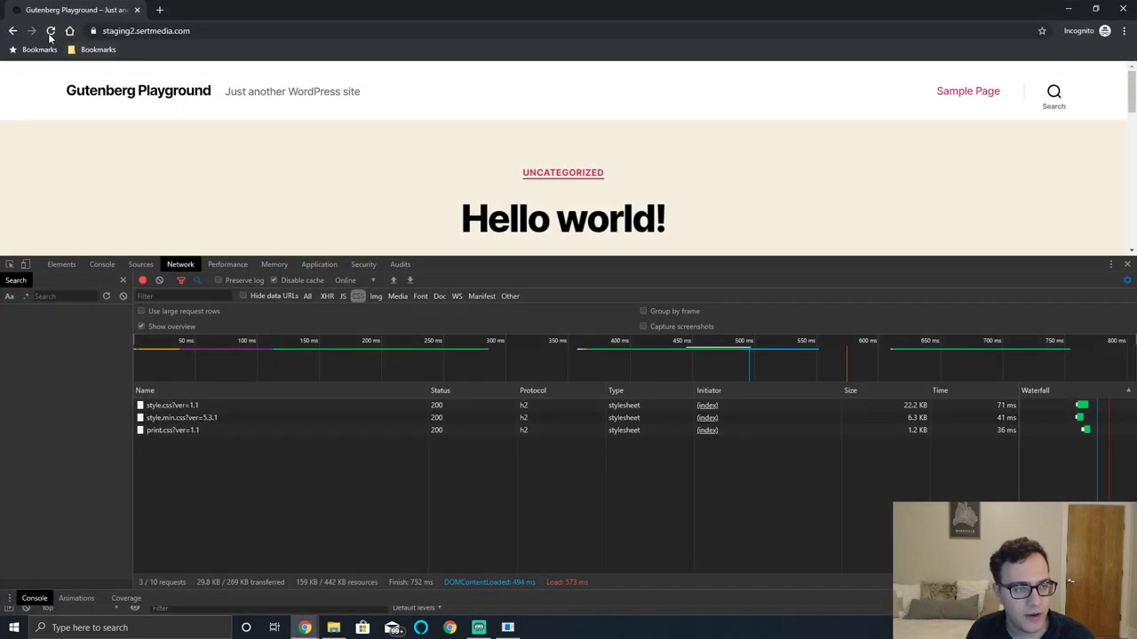
pyautogui.hotkey('ctrl', 'r')
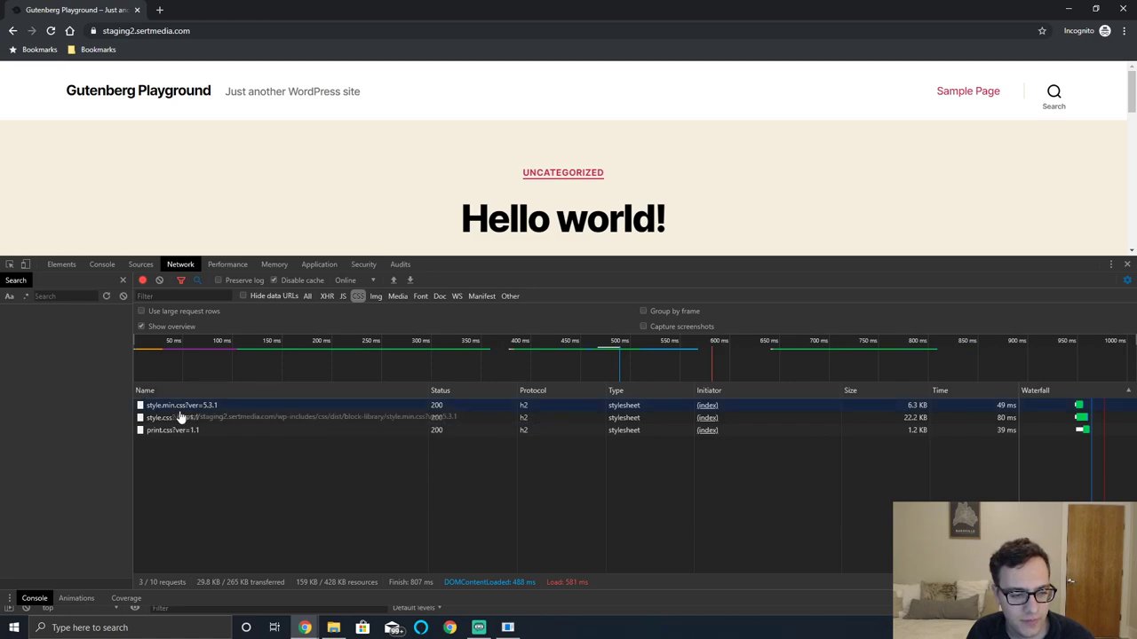
pyautogui.rightClick(273, 147)
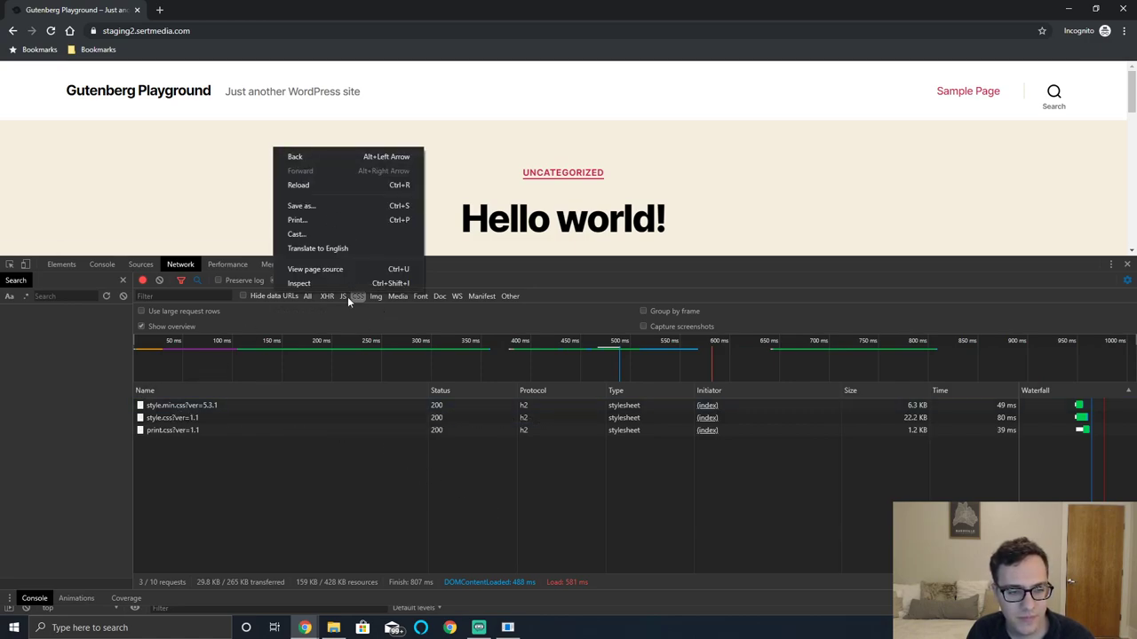
pyautogui.click(50, 31)
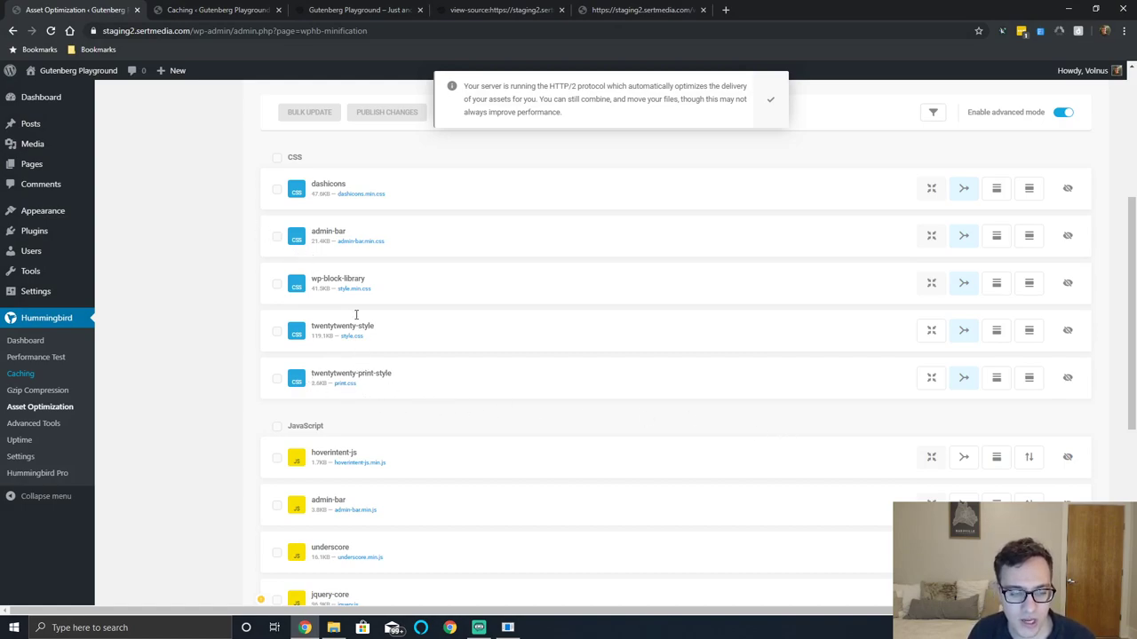
# Enable compression for twentytwenty-style and twentytwenty-print-style, stop combining twentytwenty-print-style, and publish the changes
pyautogui.click(932, 379)
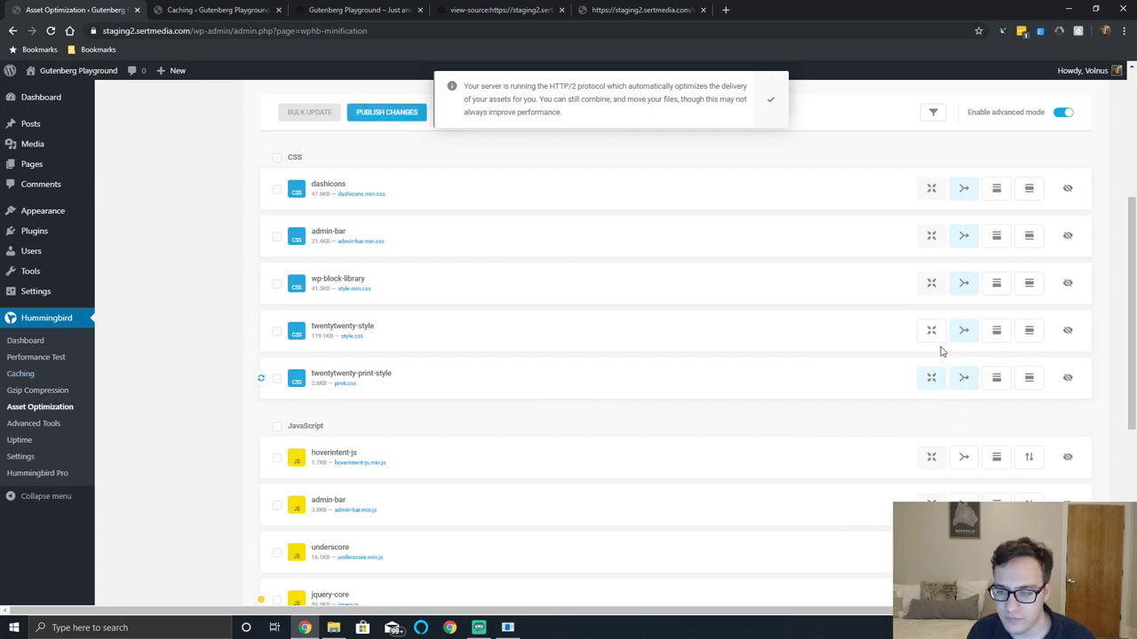
pyautogui.click(961, 377)
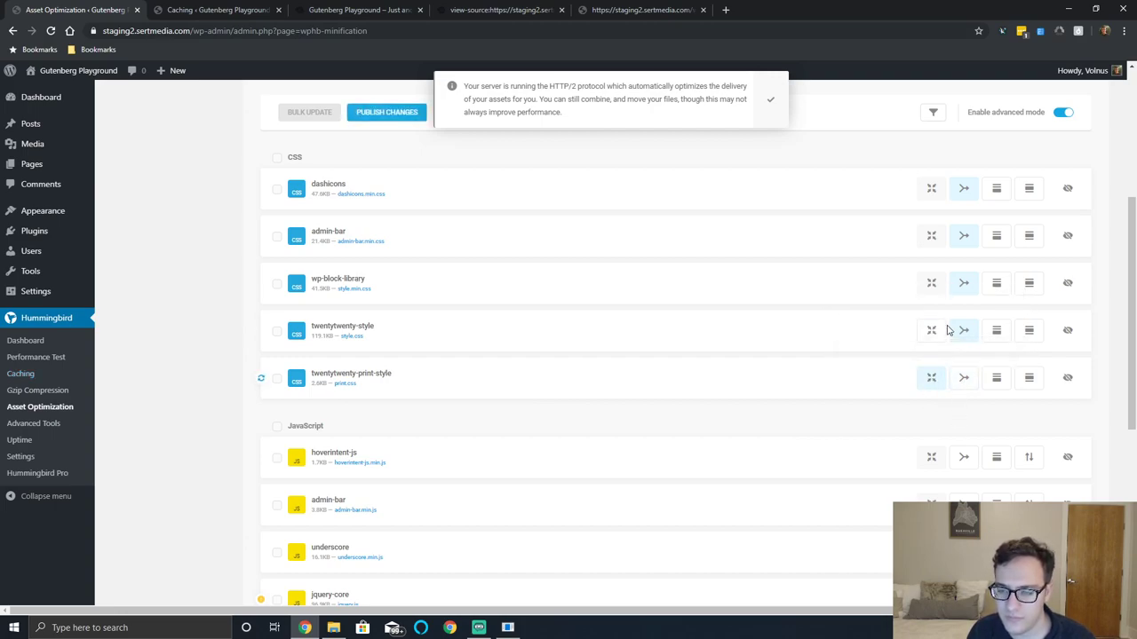
pyautogui.click(962, 329)
pyautogui.click(933, 330)
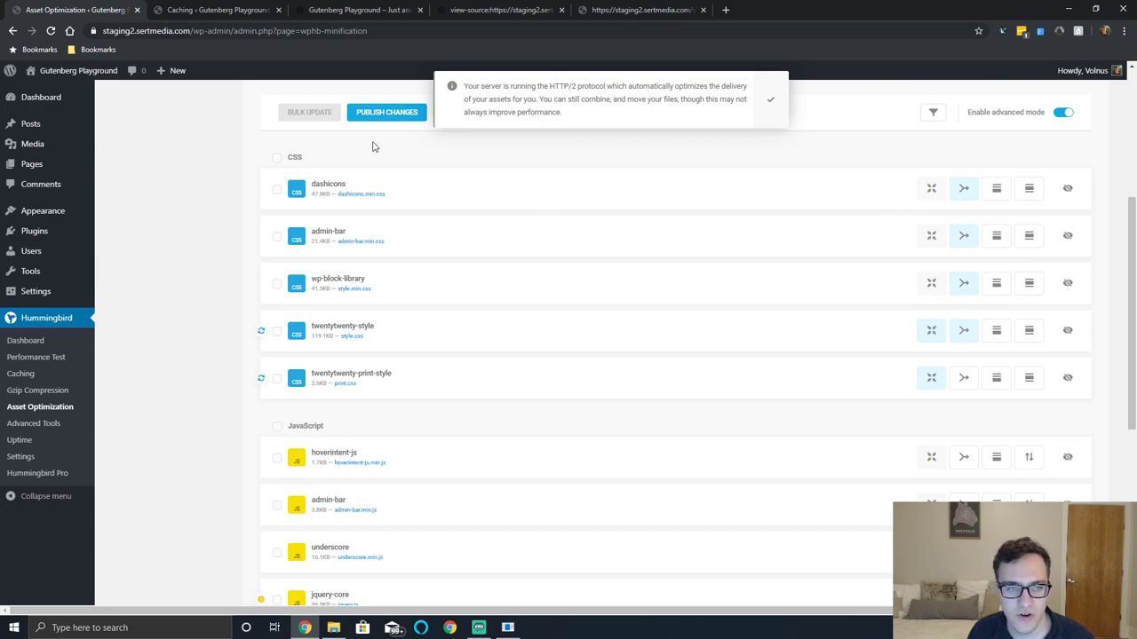
pyautogui.click(386, 112)
# Close the Caching tab and reload the logged-in front page to see which stylesheets it requests
pyautogui.click(218, 10)
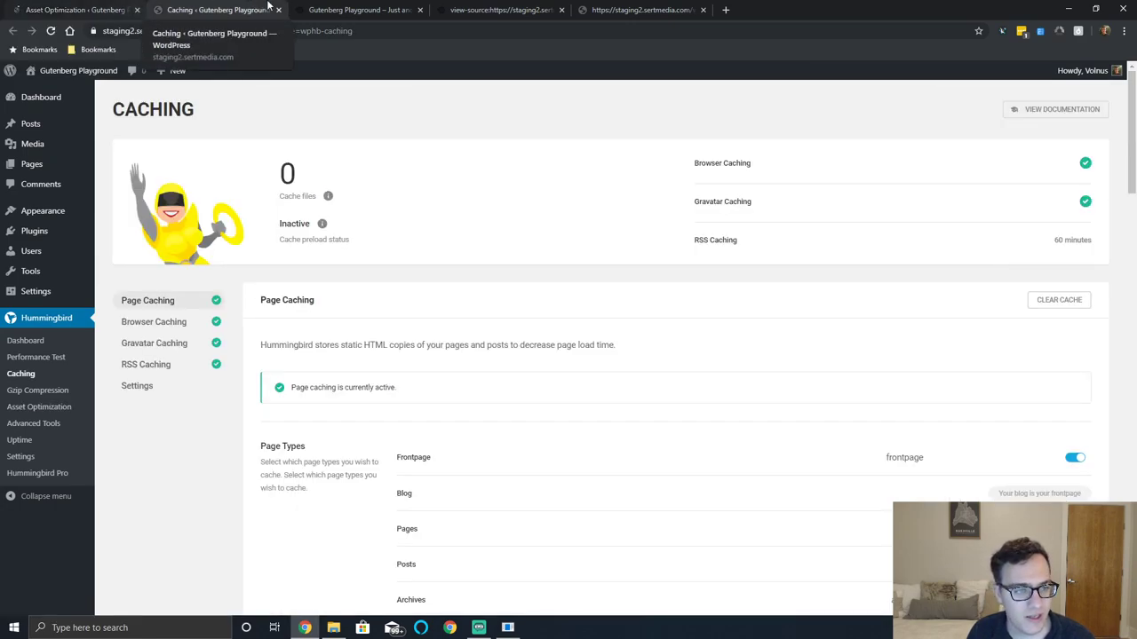
pyautogui.click(84, 9)
pyautogui.click(315, 8)
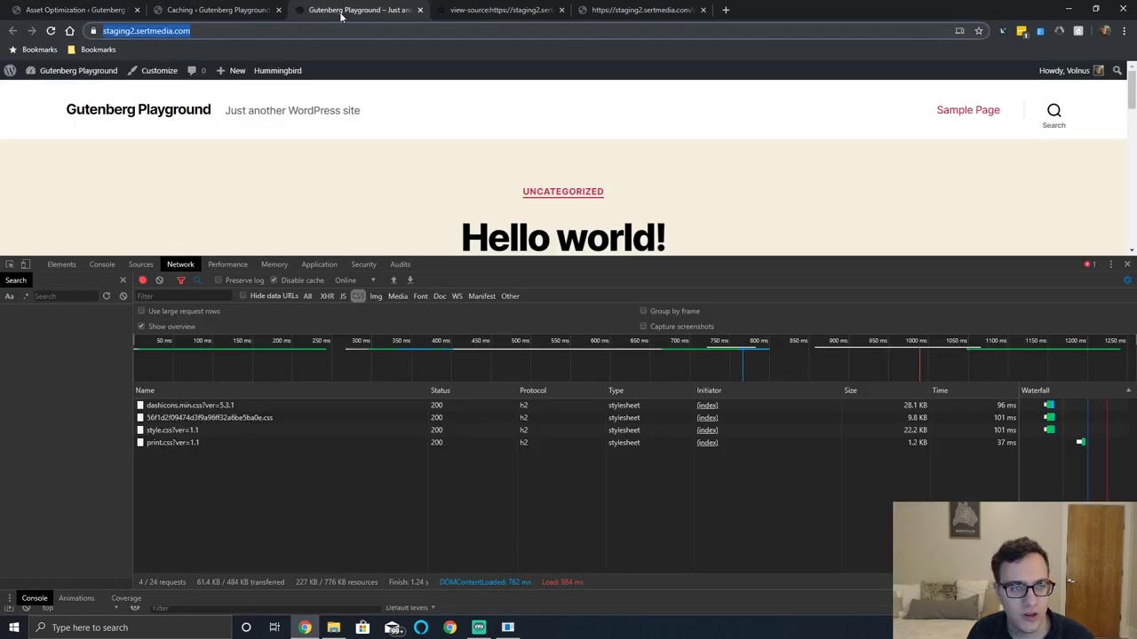
pyautogui.click(278, 10)
pyautogui.click(50, 31)
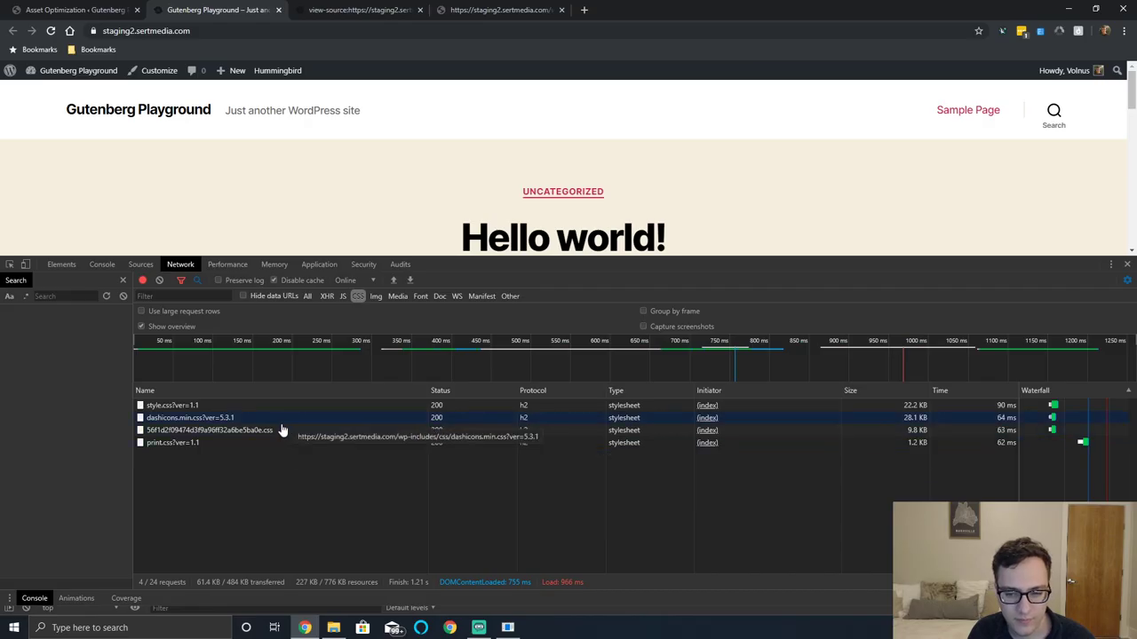
# Open the Hummingbird-generated combined stylesheet in a separate tab, examine its handles comment and code, and return to Asset Optimization
pyautogui.rightClick(275, 434)
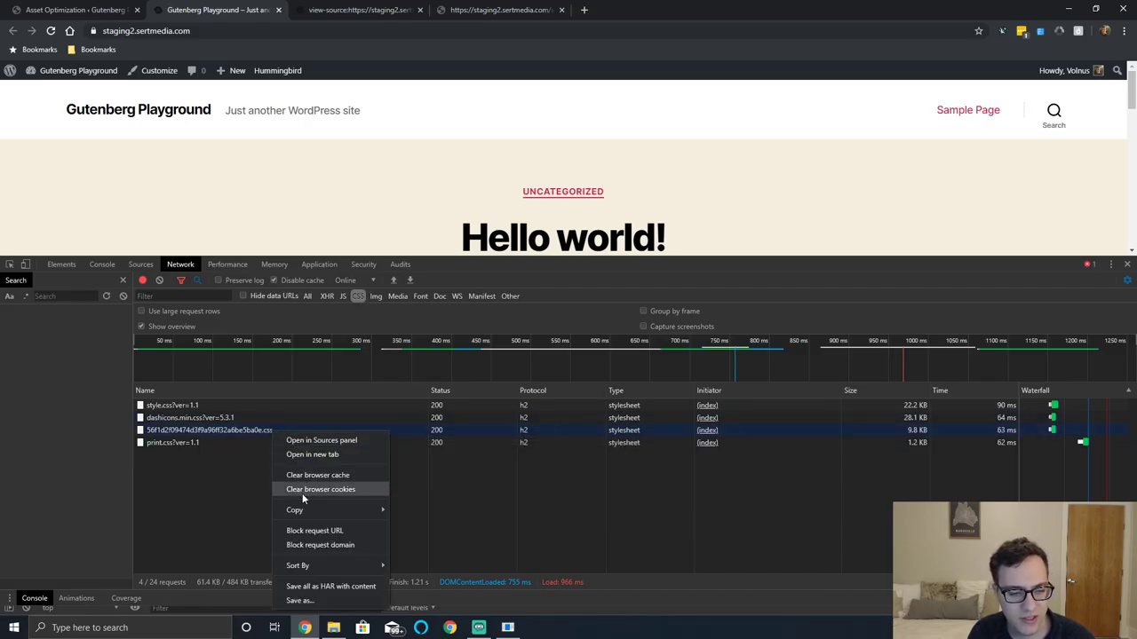
pyautogui.click(311, 455)
pyautogui.scroll(-10, 398, 247)
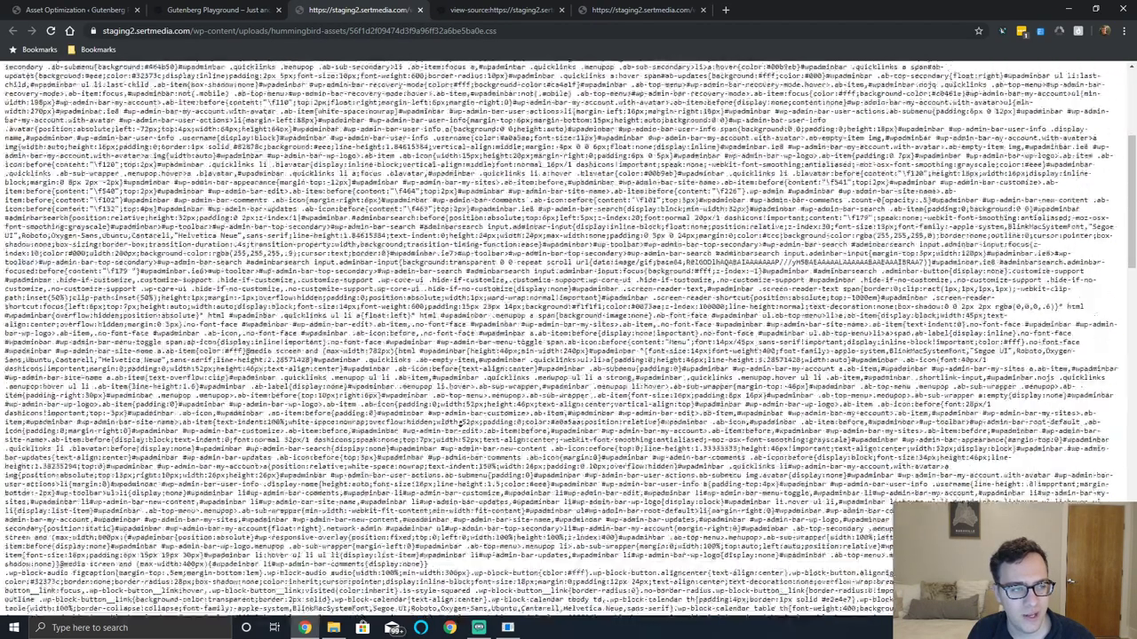
pyautogui.scroll(10, 416, 251)
pyautogui.tripleClick(65, 69)
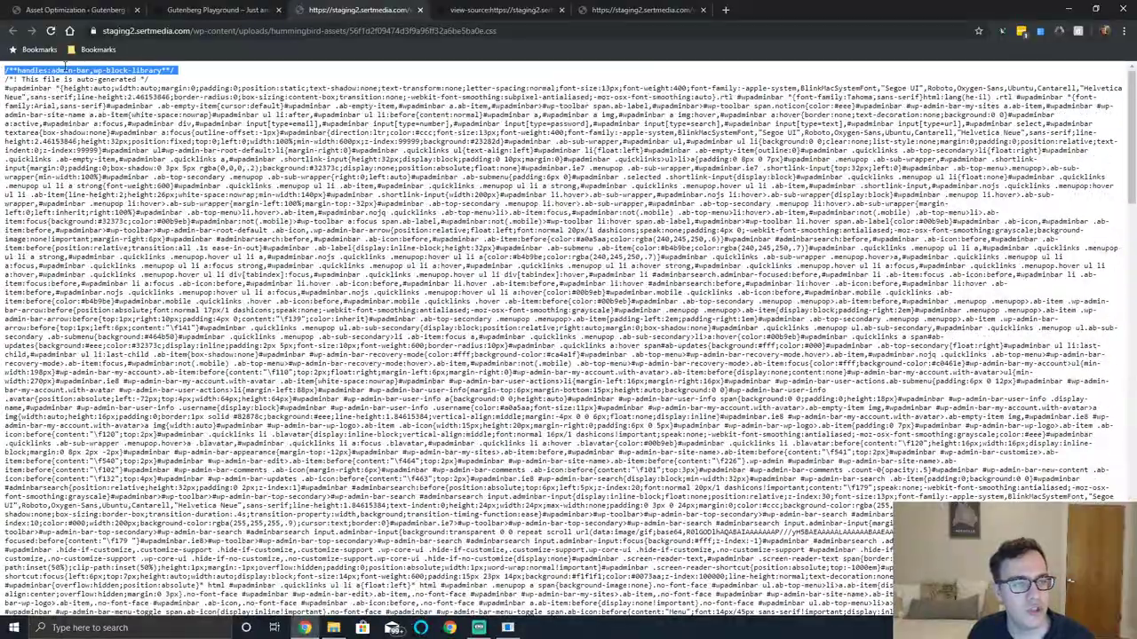
pyautogui.scroll(-10, 286, 92)
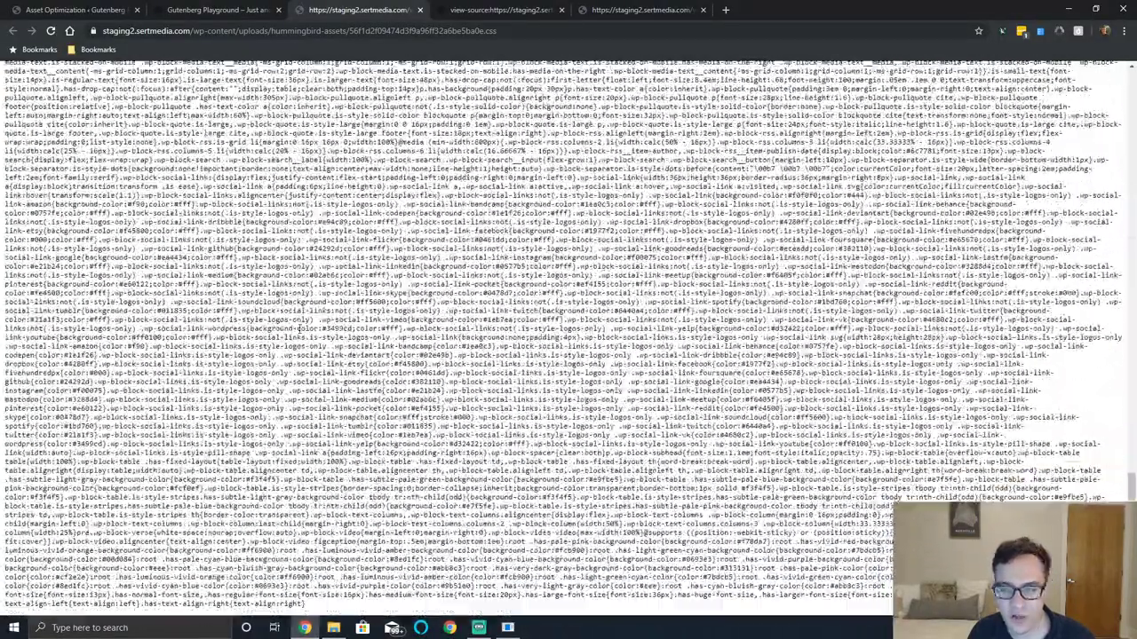
pyautogui.scroll(10, 361, 142)
pyautogui.click(361, 142)
pyautogui.hotkey('ctrl', 'shift', 'Tab')
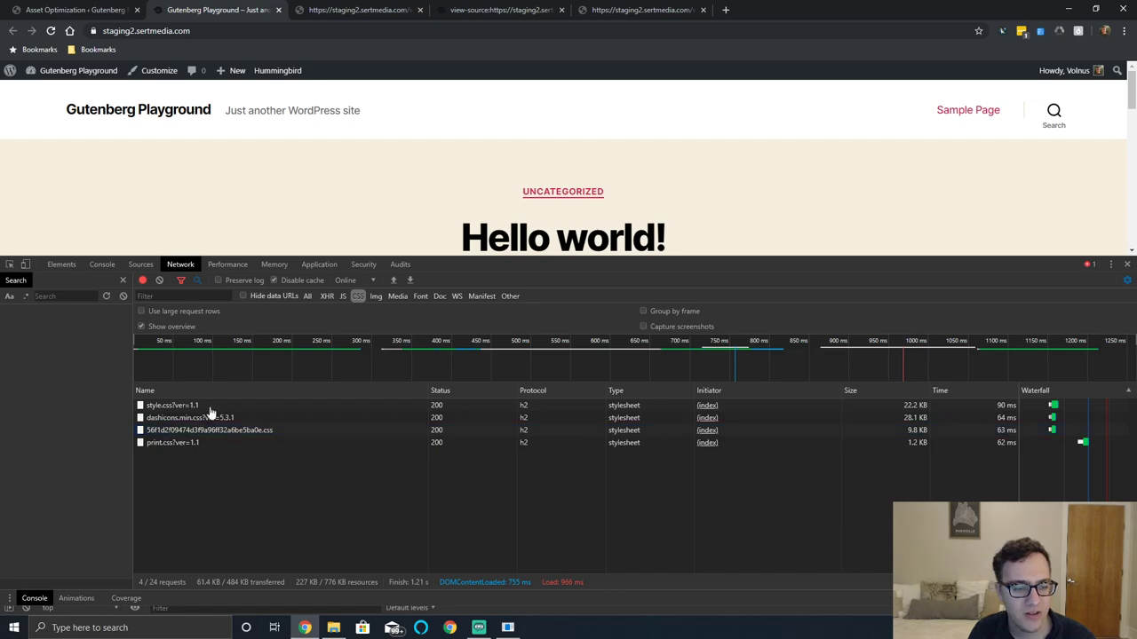
pyautogui.hotkey('ctrl', 'shift', 'Tab')
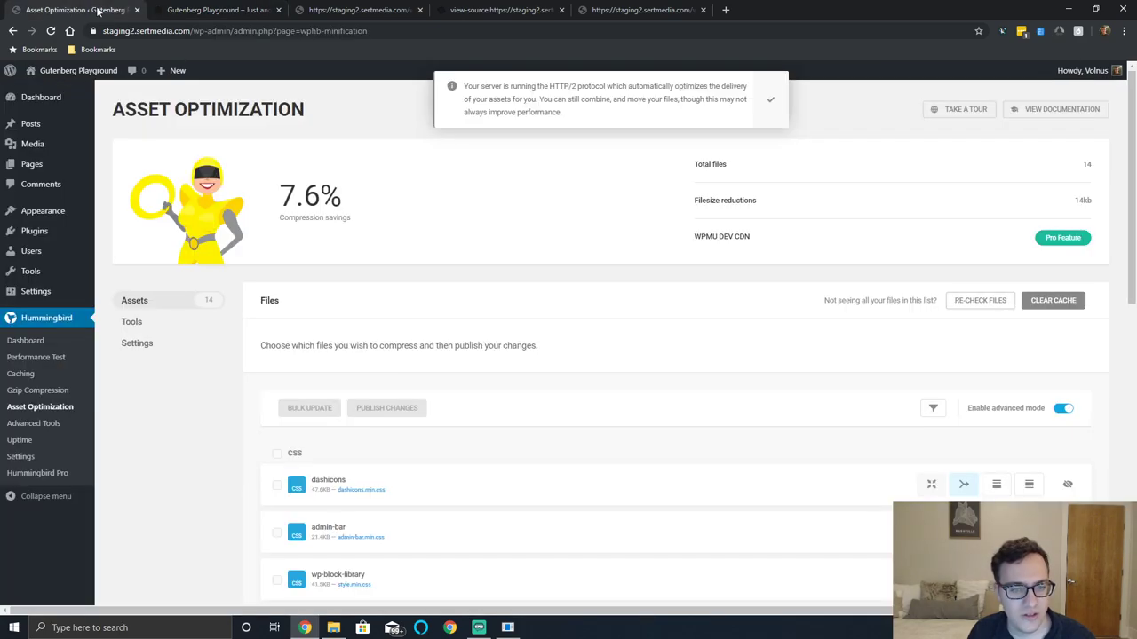
# Reload the Asset Optimization page and examine the compression, combine and warning status of the CSS and JavaScript files
pyautogui.scroll(-6, 616, 472)
pyautogui.scroll(1, 755, 407)
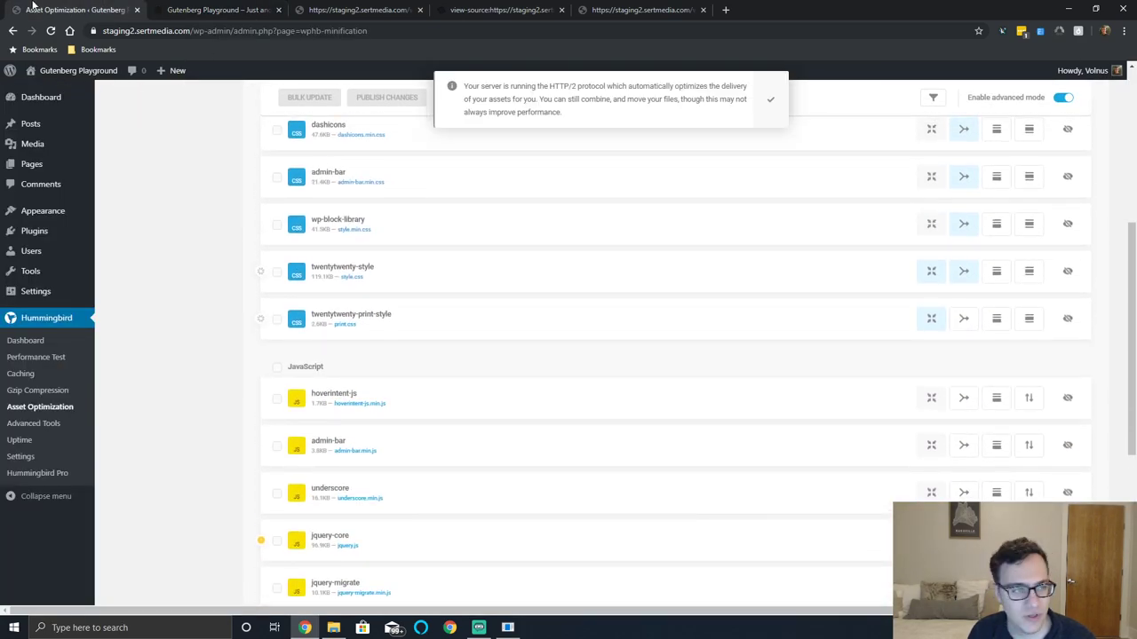
pyautogui.click(53, 31)
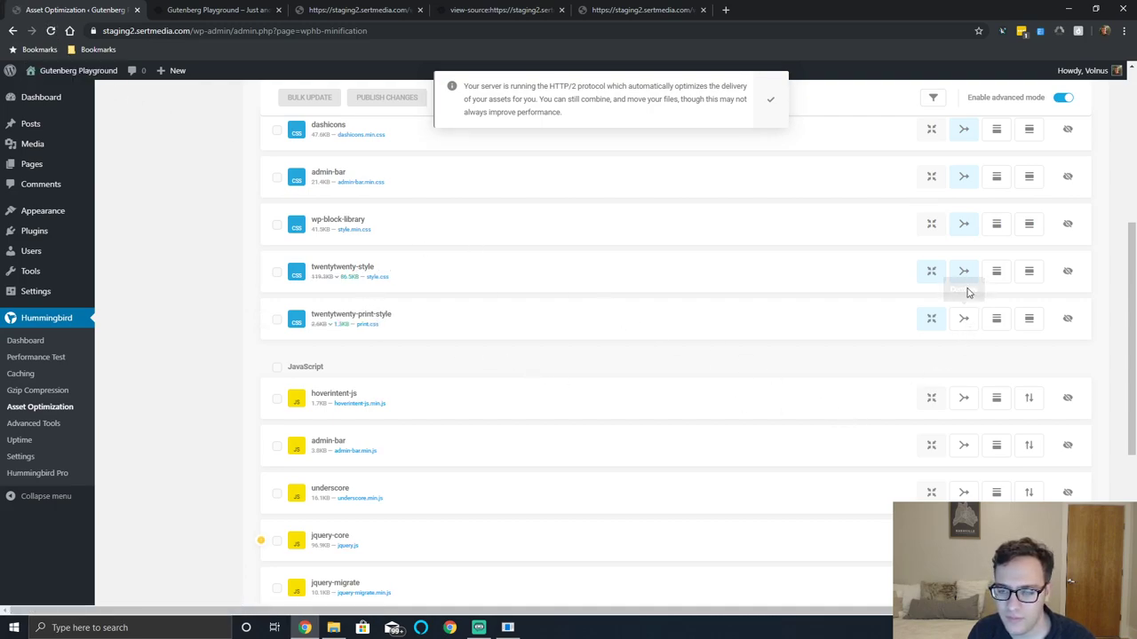
pyautogui.scroll(2, 381, 305)
pyautogui.scroll(-1, 478, 317)
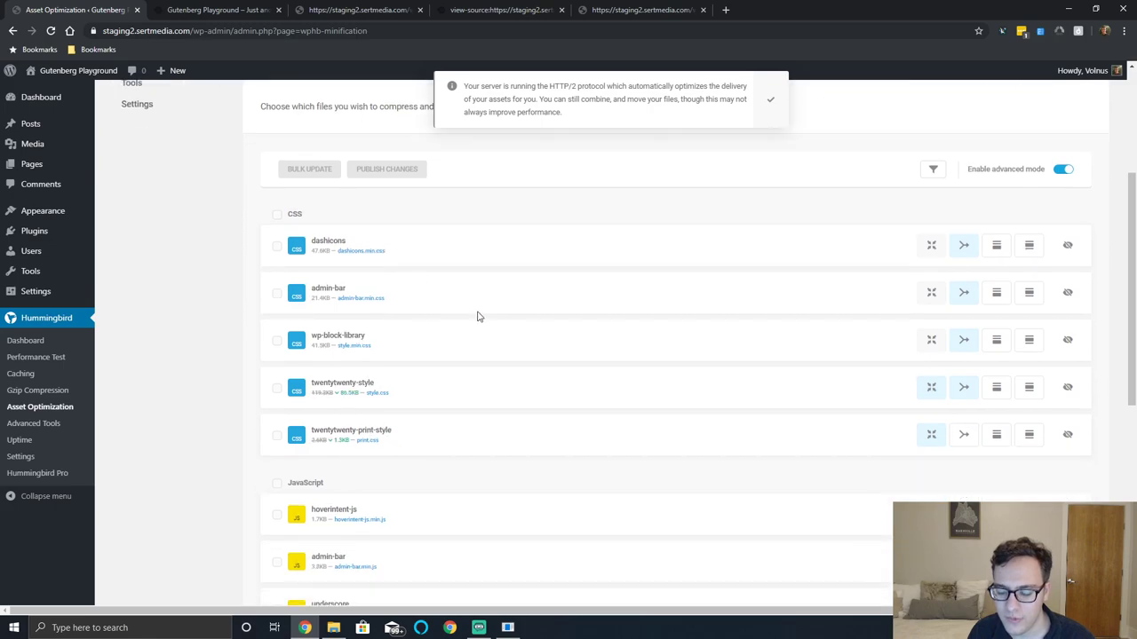
pyautogui.scroll(-1, 478, 317)
pyautogui.scroll(-2, 572, 484)
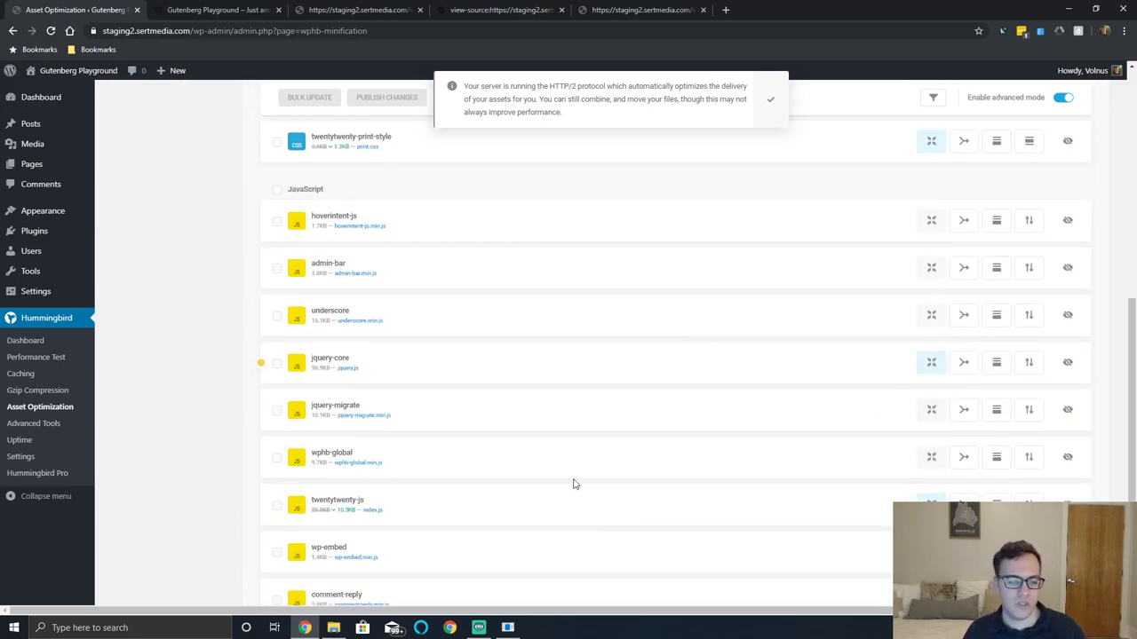
pyautogui.scroll(-2, 573, 484)
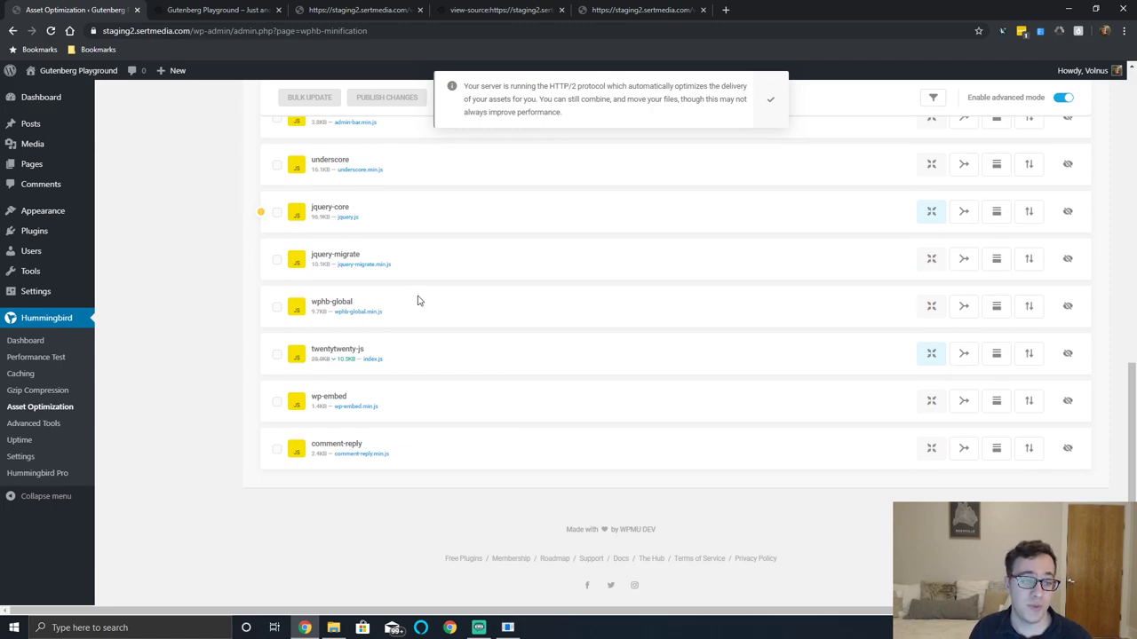
pyautogui.scroll(3, 417, 302)
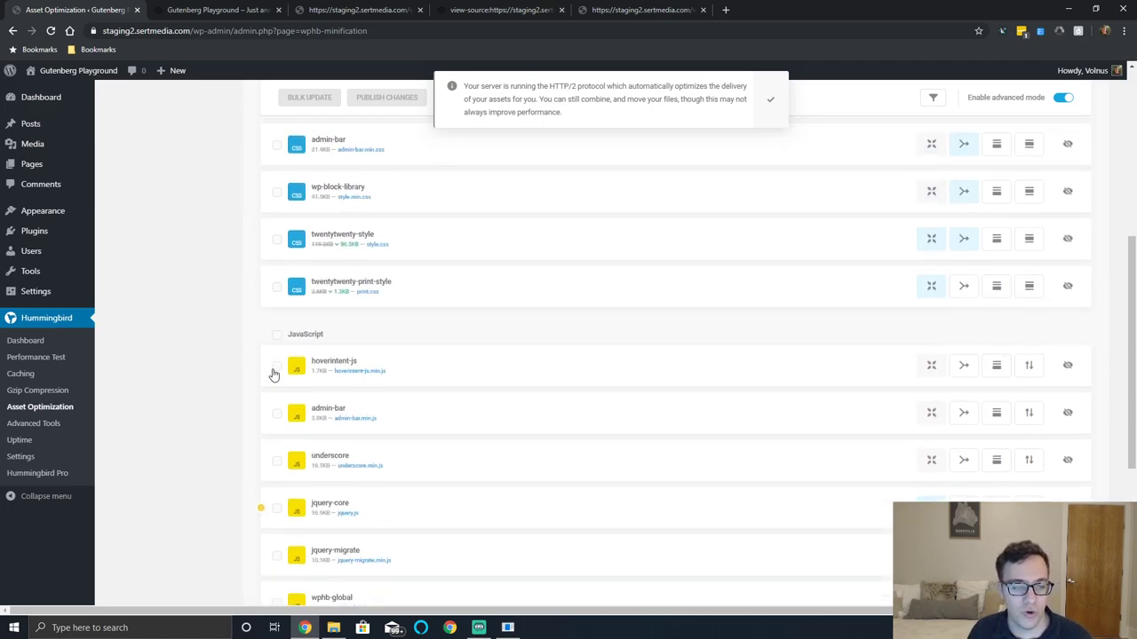
# Select all JavaScript files except hoverintent-js, admin-bar, underscore and jquery-core, and read the warning on jquery-core
pyautogui.click(277, 337)
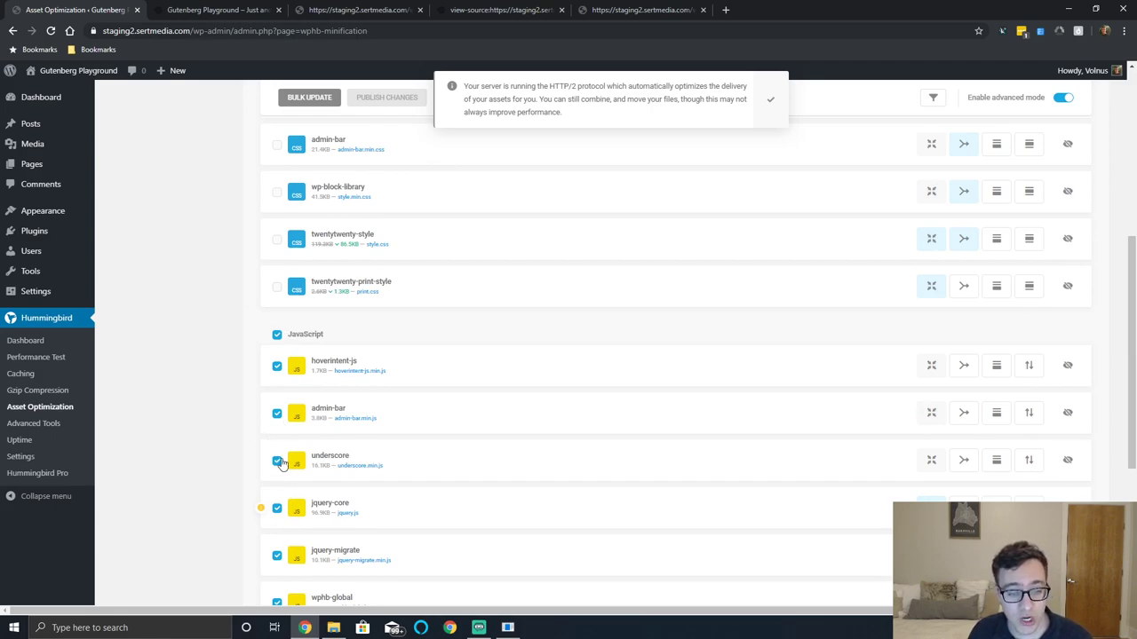
pyautogui.click(277, 462)
pyautogui.click(277, 414)
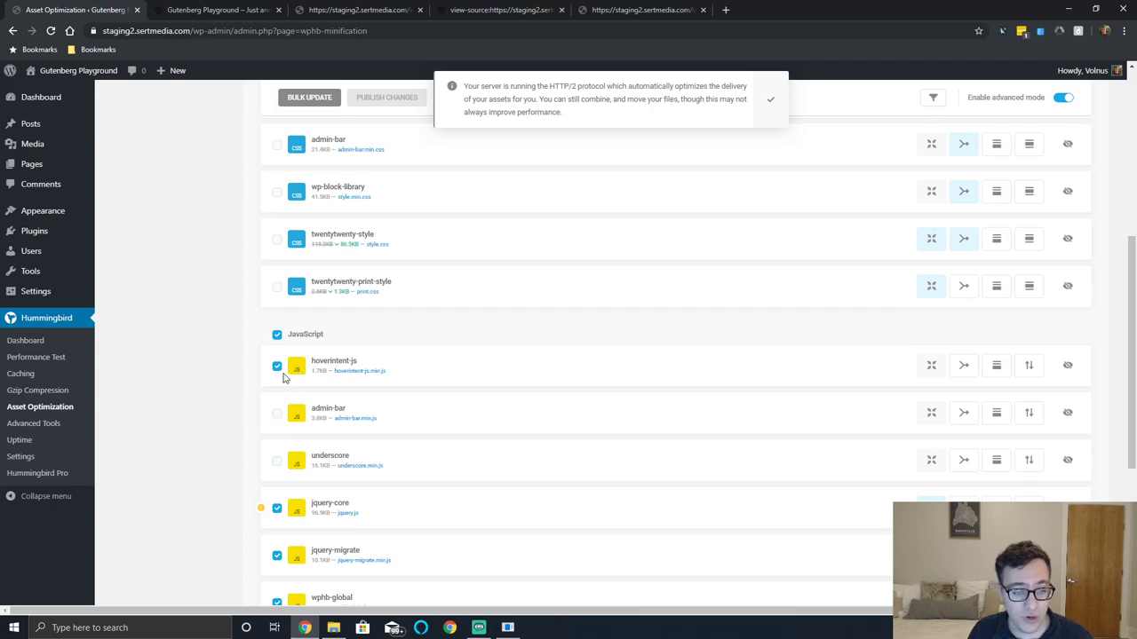
pyautogui.scroll(-1, 289, 393)
pyautogui.click(277, 389)
pyautogui.moveTo(263, 392)
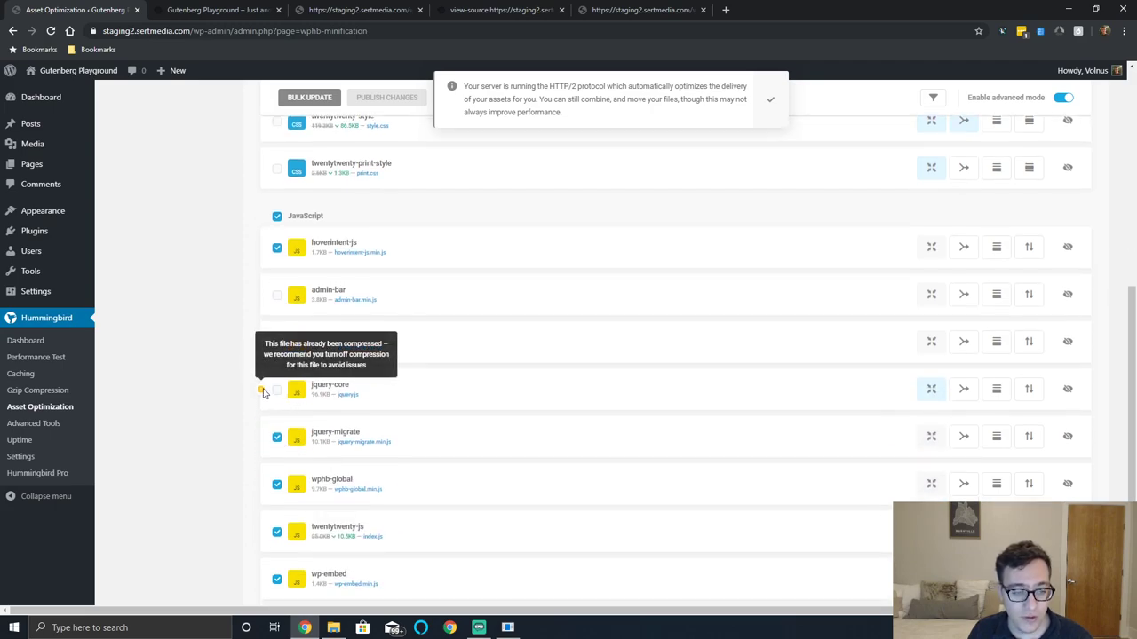
pyautogui.click(277, 247)
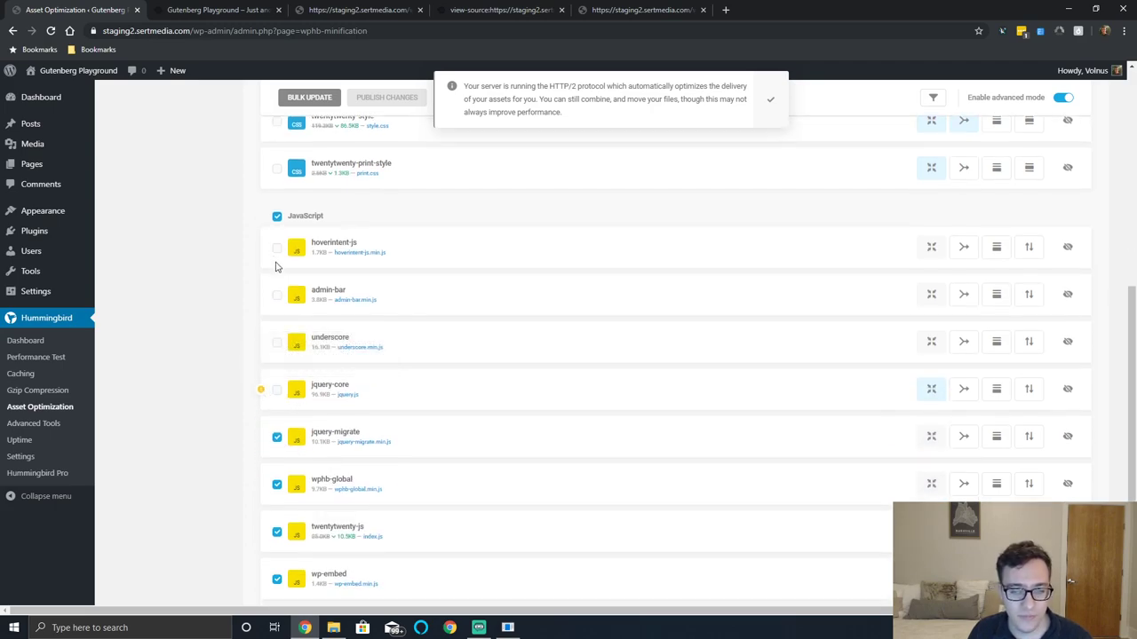
pyautogui.moveTo(263, 391)
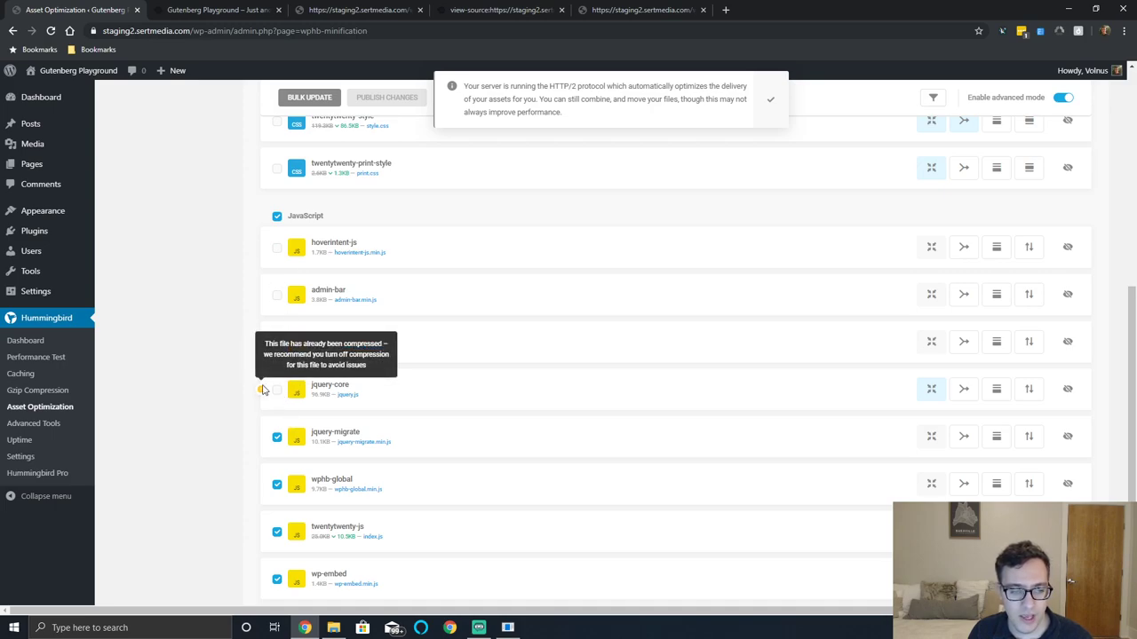
# Enable combining for jquery-migrate, wphb-global, twentytwenty-js, wp-embed and comment-reply
pyautogui.scroll(-2, 1004, 257)
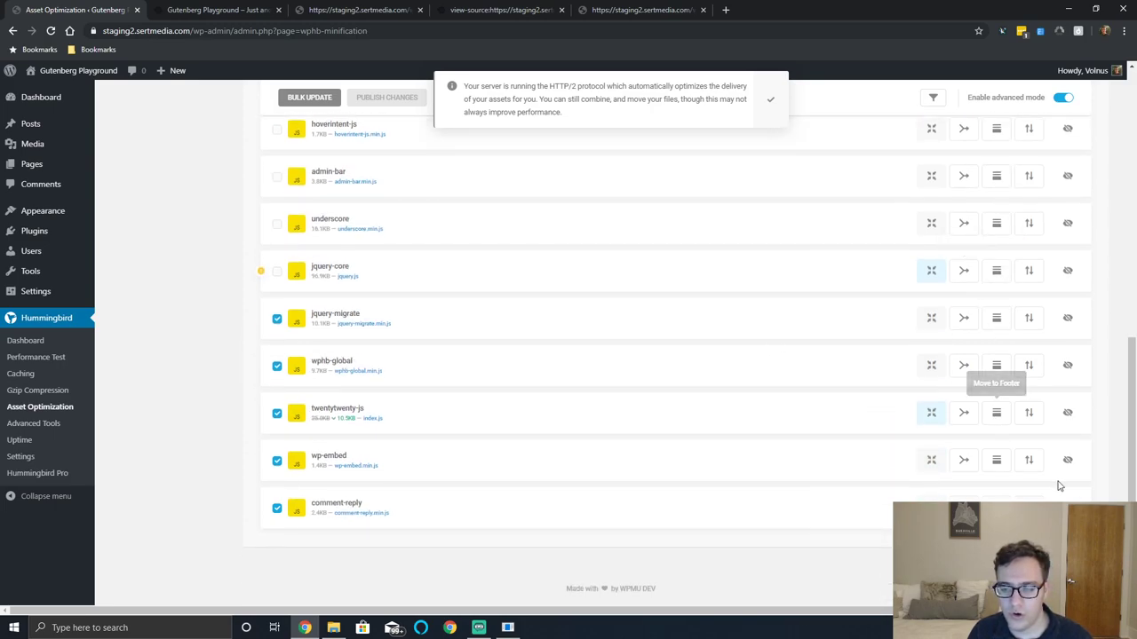
pyautogui.click(964, 321)
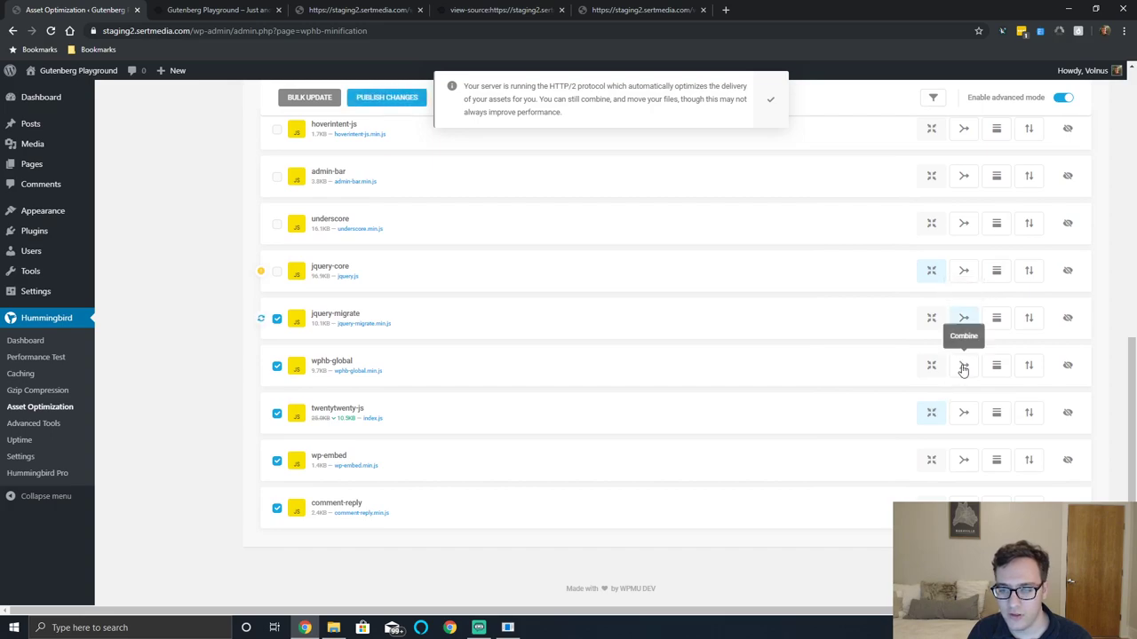
pyautogui.click(964, 367)
pyautogui.click(967, 423)
pyautogui.click(964, 460)
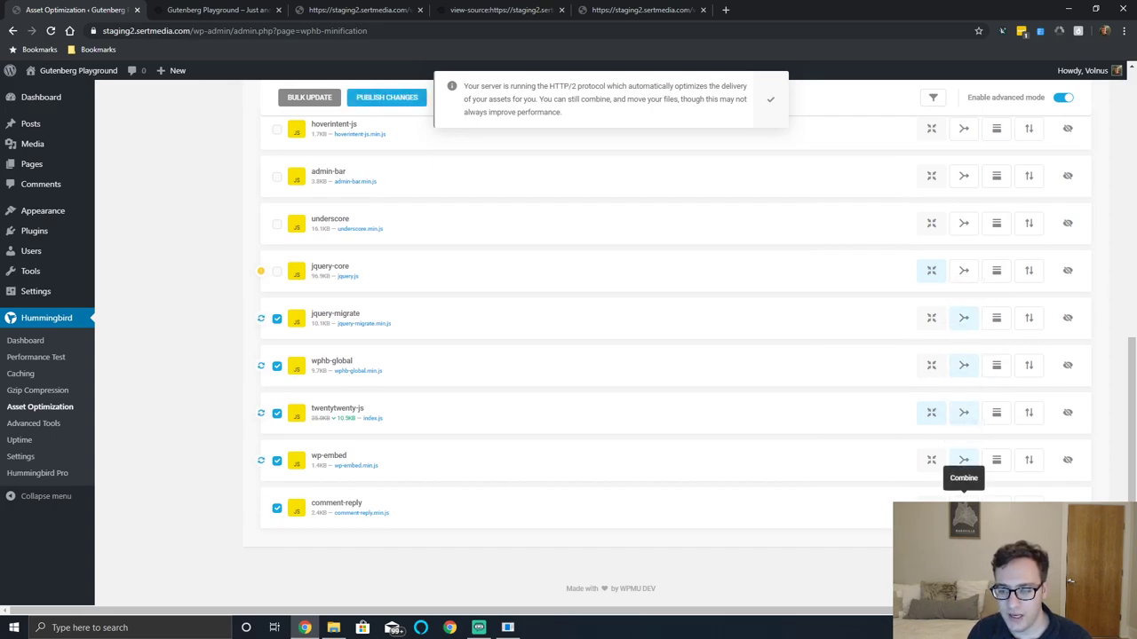
pyautogui.click(964, 504)
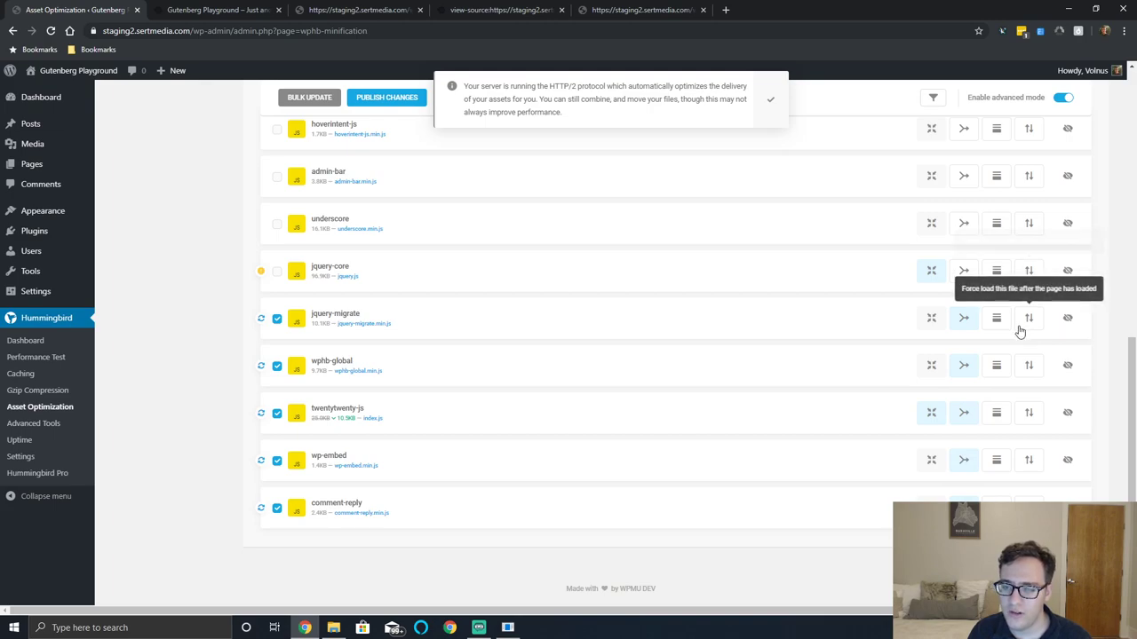
# Move twentytwenty-js, wp-embed, comment-reply, wphb-global and jquery-migrate to the footer
pyautogui.click(998, 415)
pyautogui.click(997, 460)
pyautogui.click(996, 507)
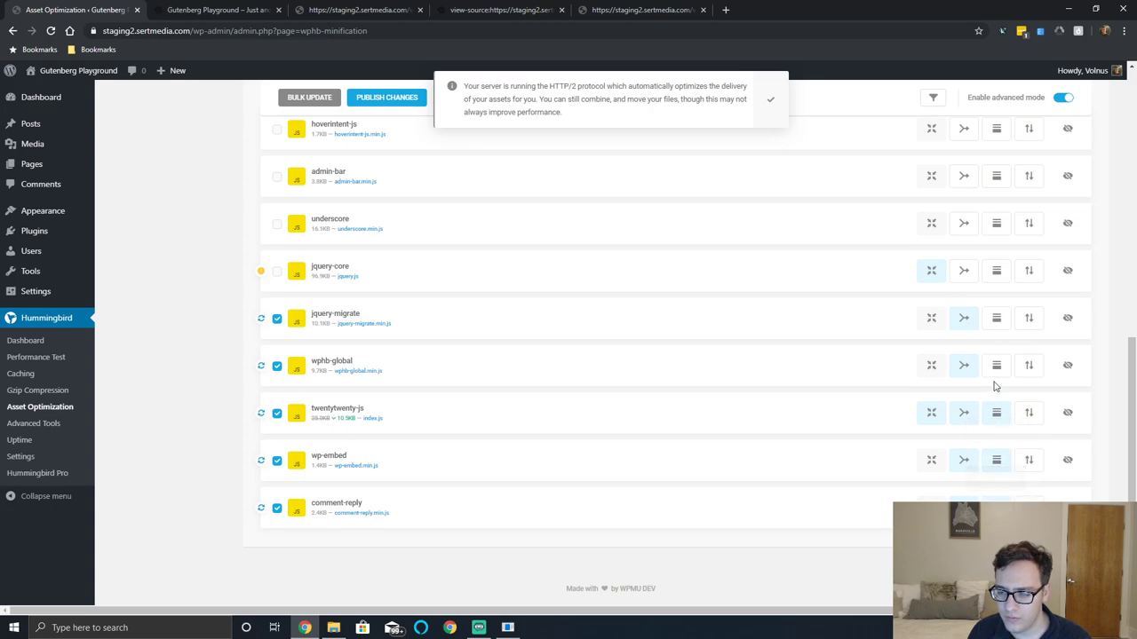
pyautogui.click(997, 368)
pyautogui.click(996, 321)
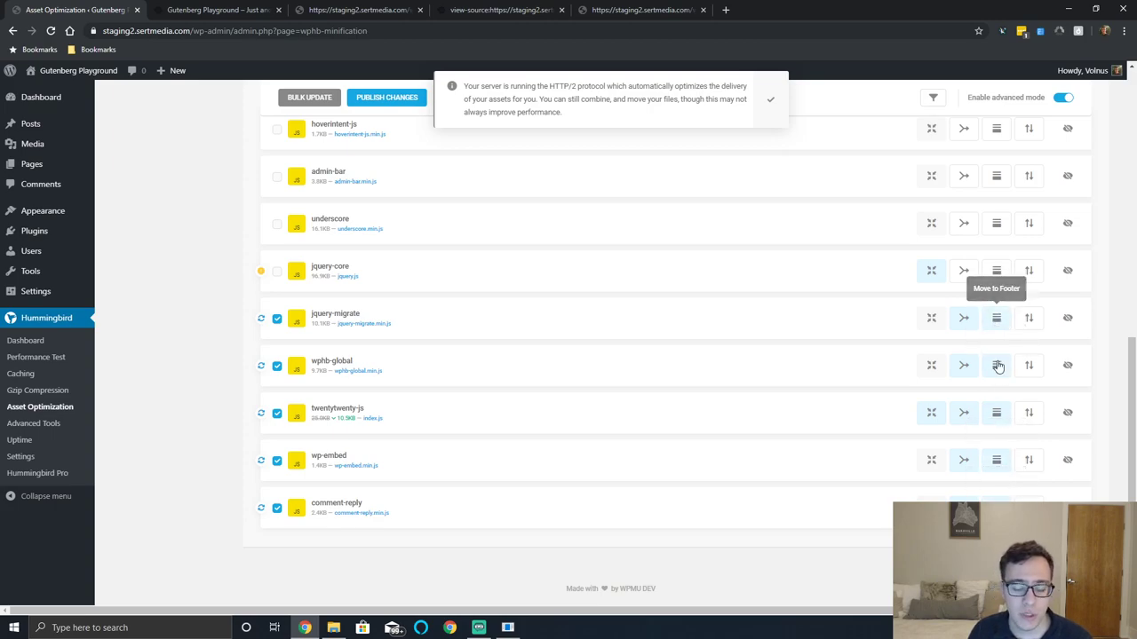
# Force jquery-migrate, wphb-global, twentytwenty-js and wp-embed to load after the page has loaded, and publish the changes
pyautogui.click(1031, 321)
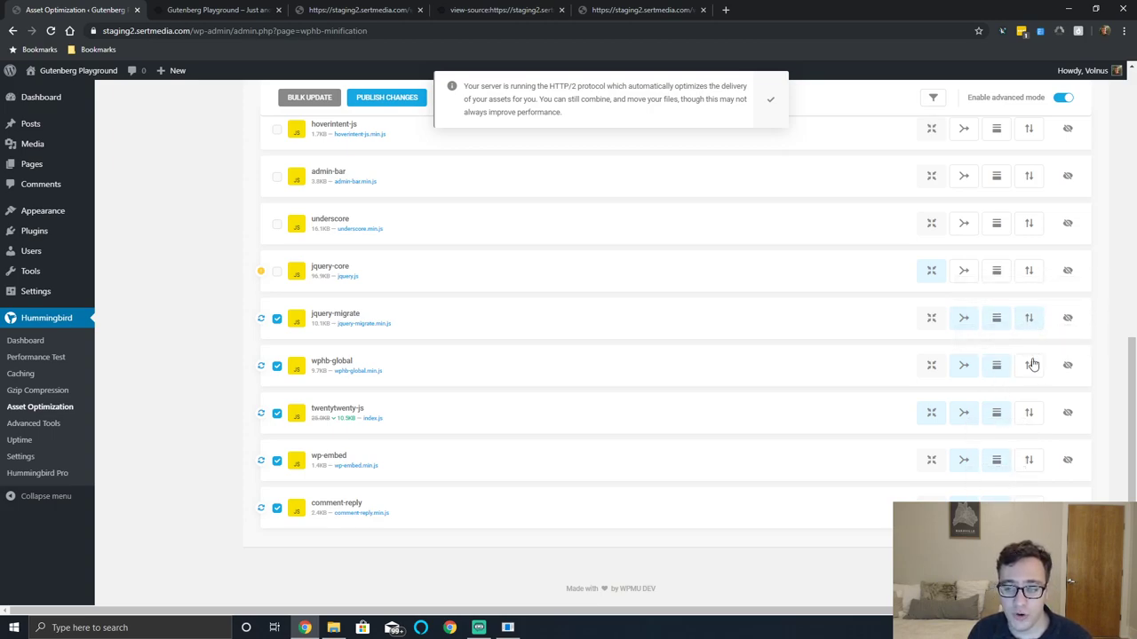
pyautogui.click(1031, 367)
pyautogui.click(1030, 414)
pyautogui.click(1030, 460)
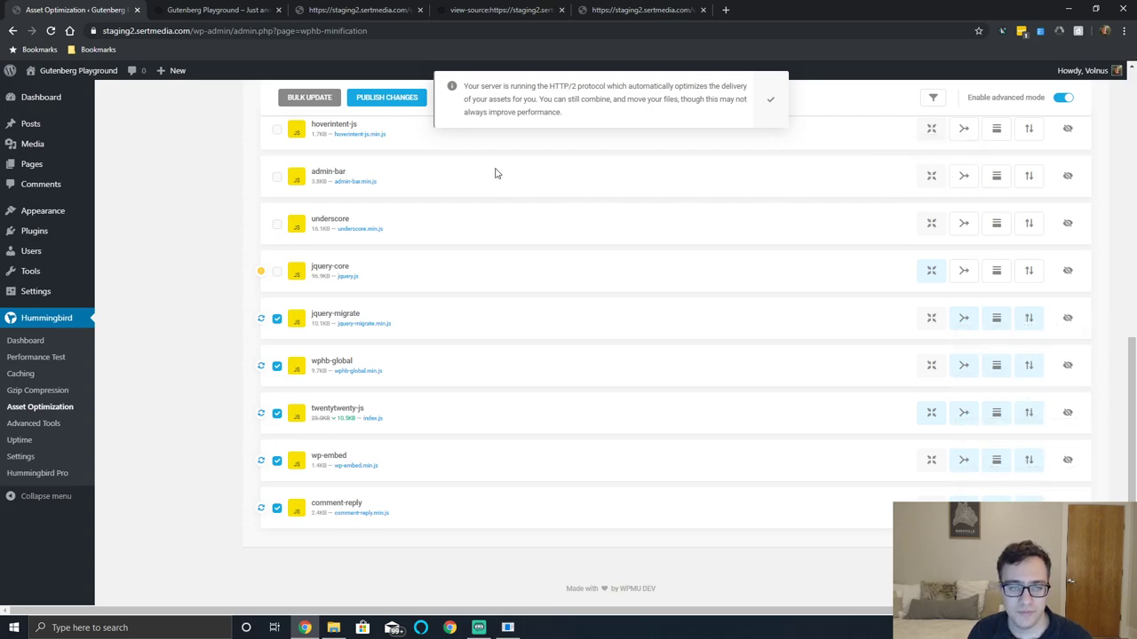
pyautogui.click(387, 98)
# Reload the logged-in front page and filter its network requests to JavaScript files
pyautogui.click(213, 9)
pyautogui.click(51, 31)
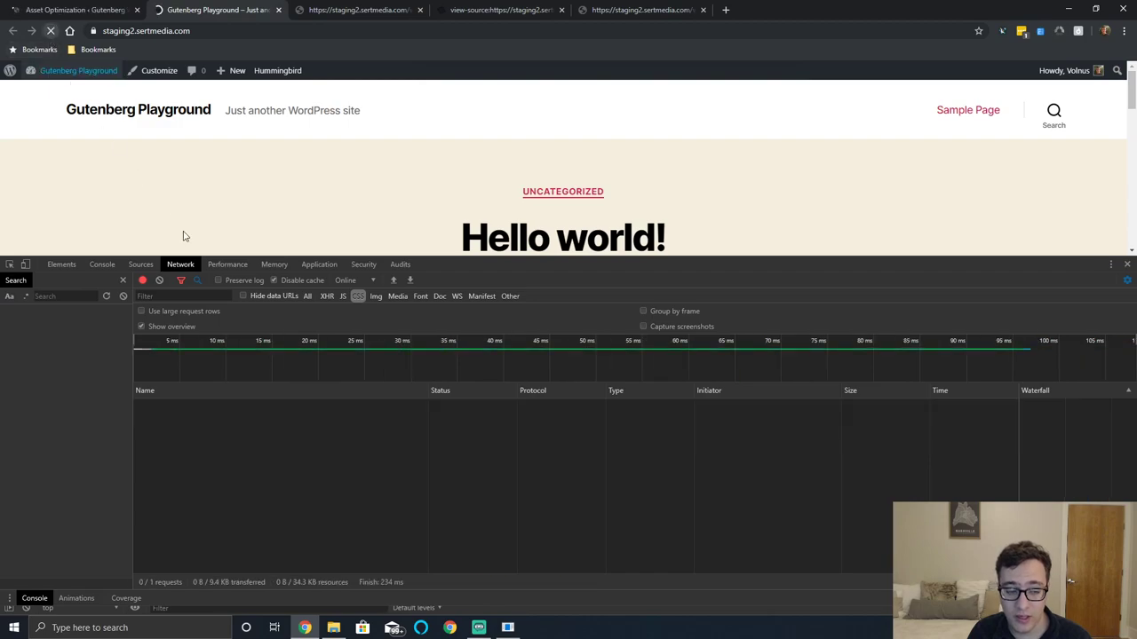
pyautogui.click(343, 296)
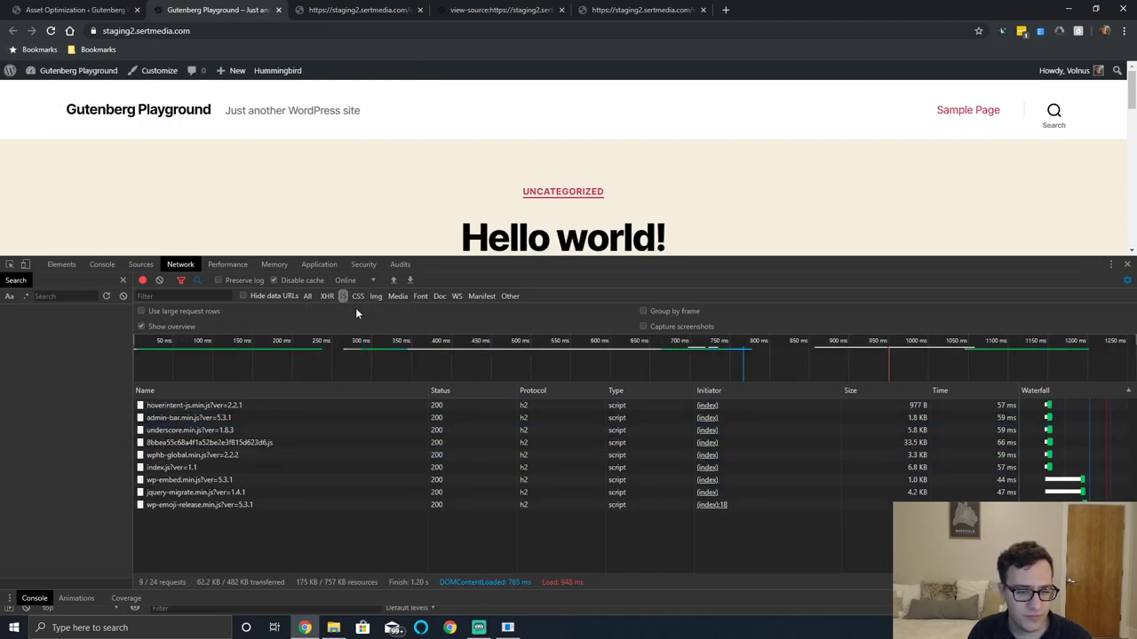
# Open the wphb-global.min.js request in a separate tab, close that tab, and return to Asset Optimization
pyautogui.rightClick(200, 454)
pyautogui.click(253, 300)
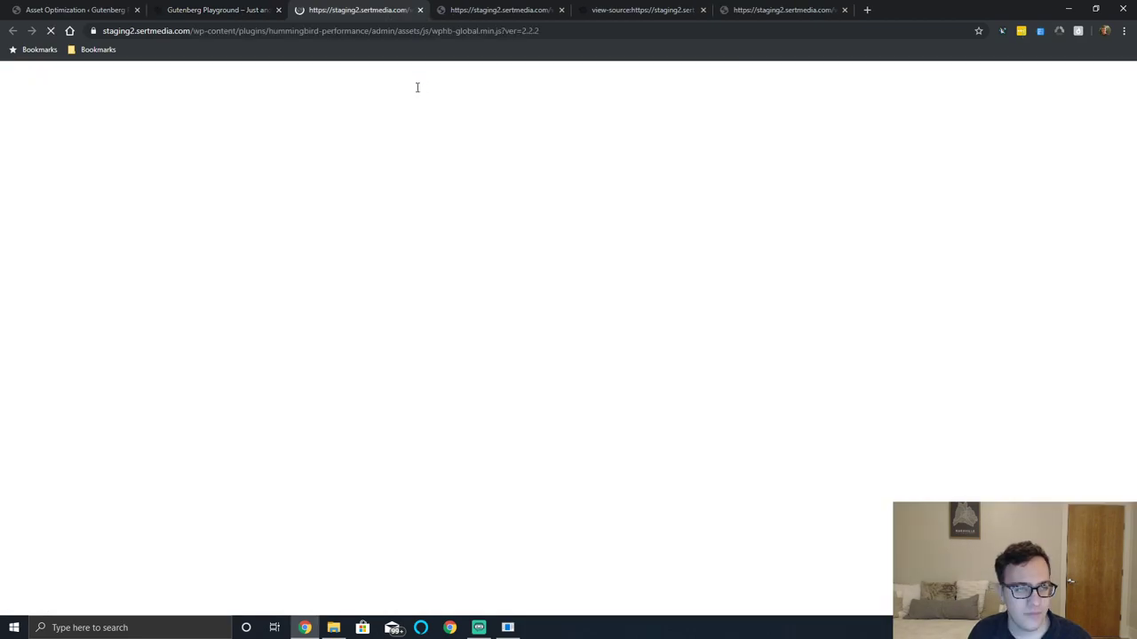
pyautogui.click(418, 10)
pyautogui.click(71, 10)
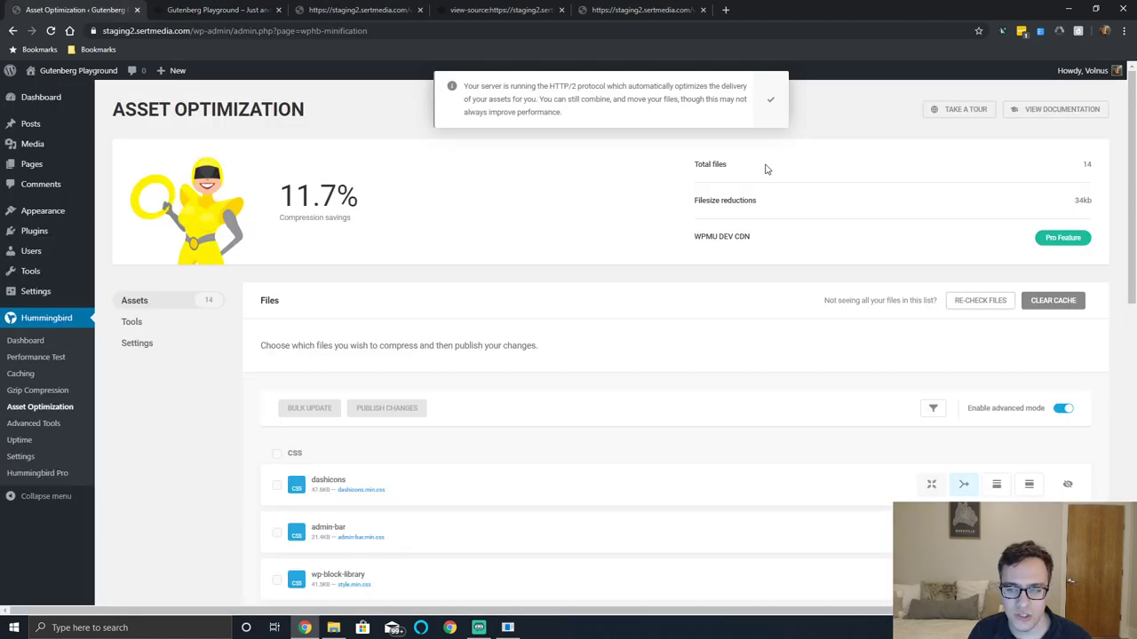
# Review the compression savings and the optimized file list, and open the Asset Optimization tools with the CSS above the fold option
pyautogui.scroll(-10, 211, 334)
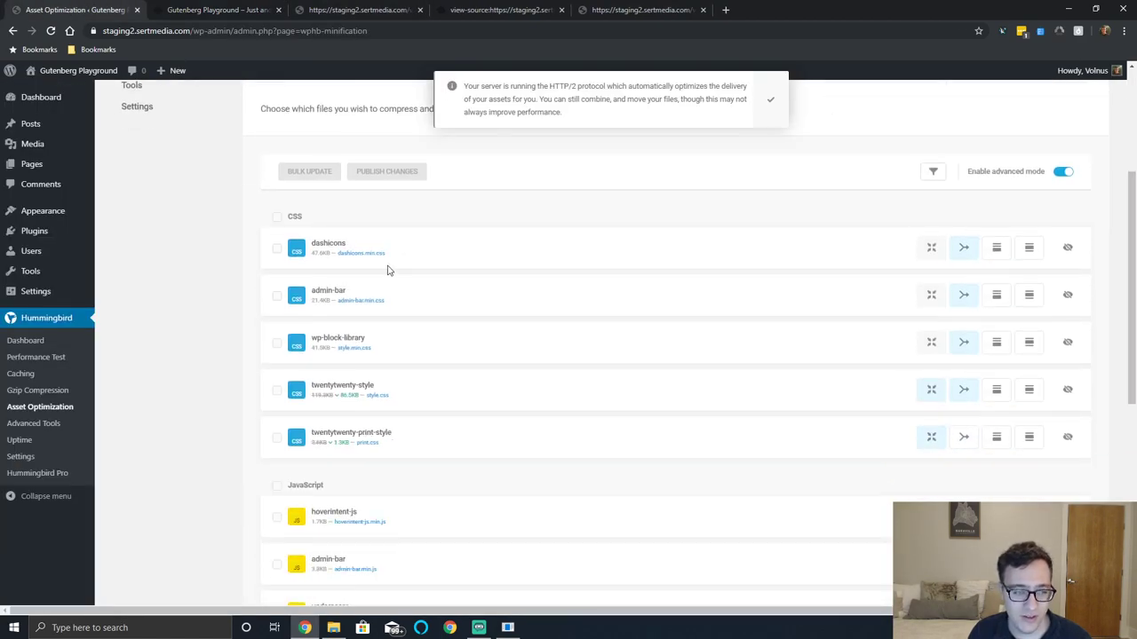
pyautogui.scroll(4, 222, 375)
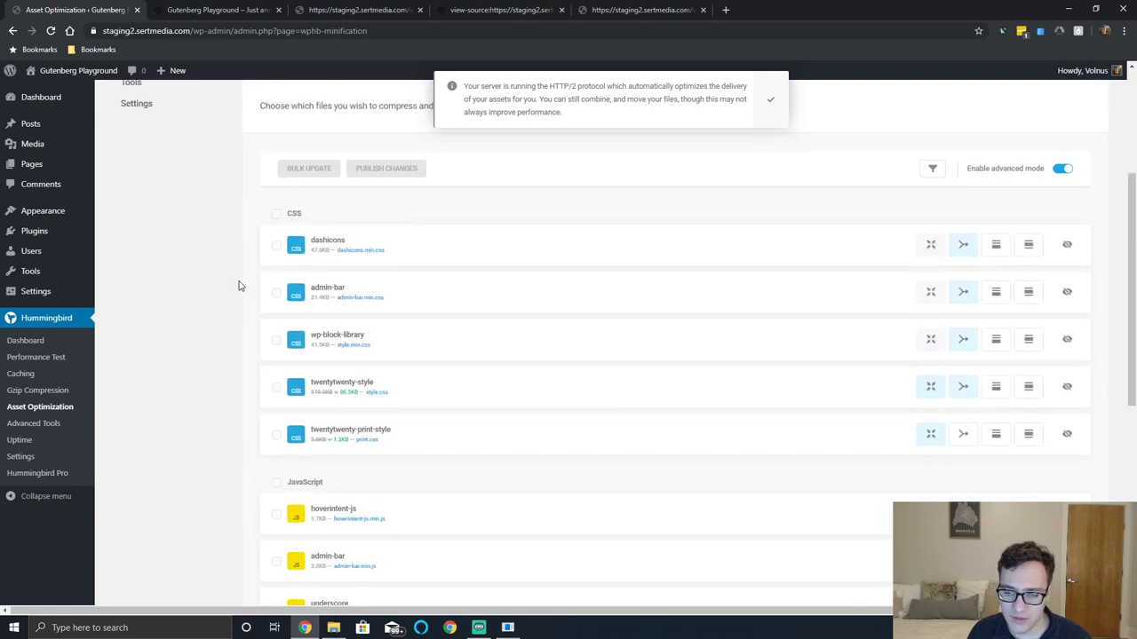
pyautogui.scroll(-3, 239, 276)
pyautogui.scroll(10, 263, 194)
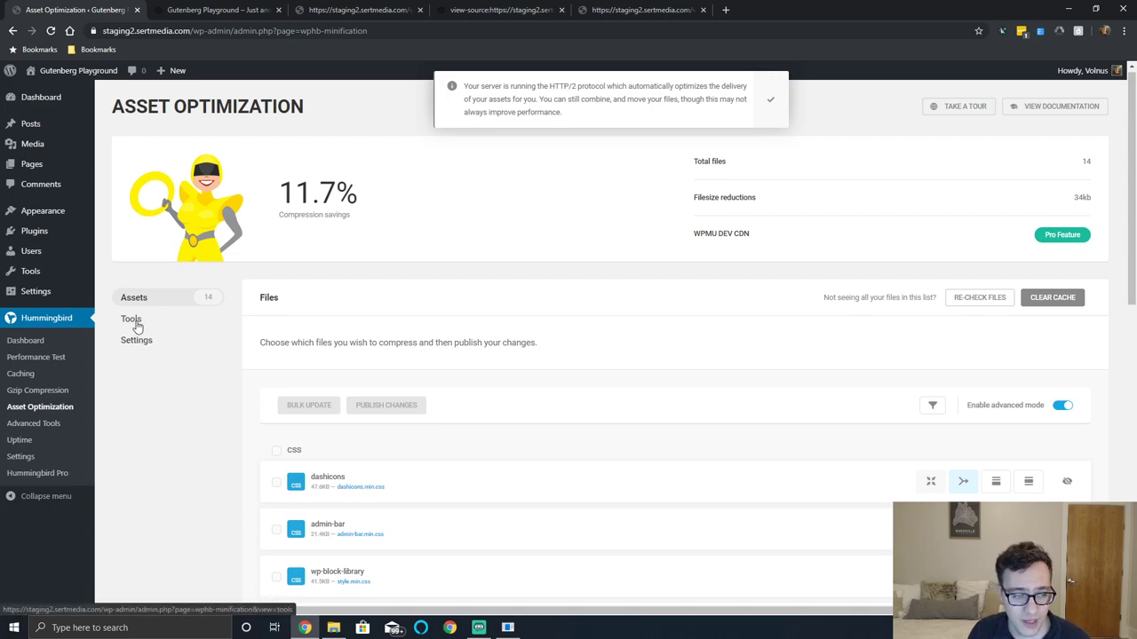
pyautogui.click(133, 319)
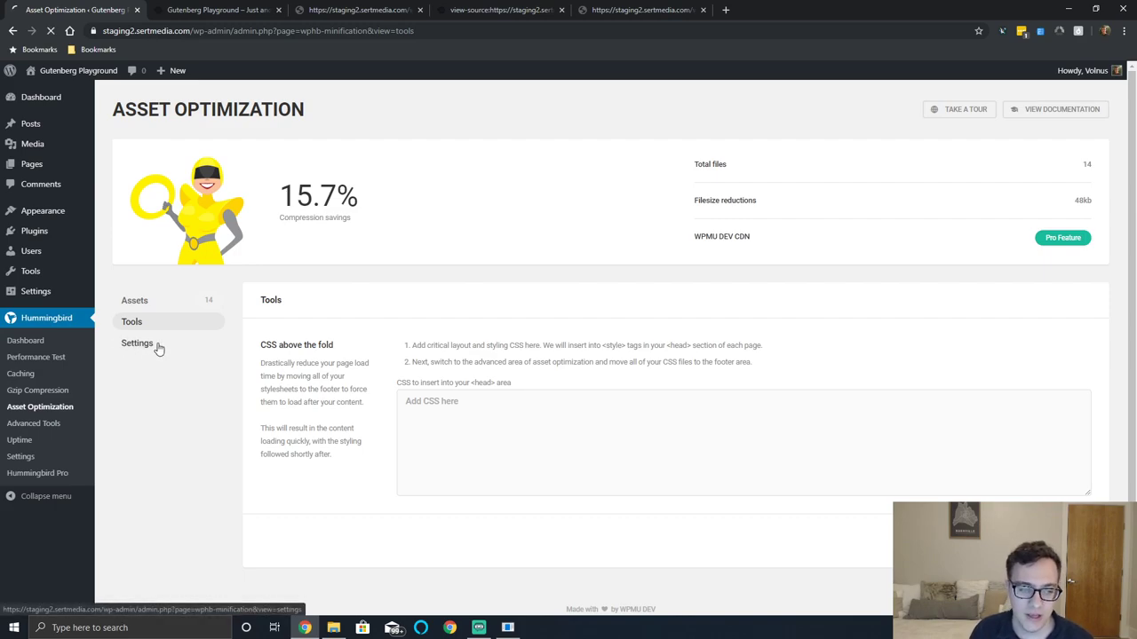
# Examine the Asset Optimization settings for file location, super-compression, CDN, debug log, reset and deactivation
pyautogui.scroll(-2, 476, 413)
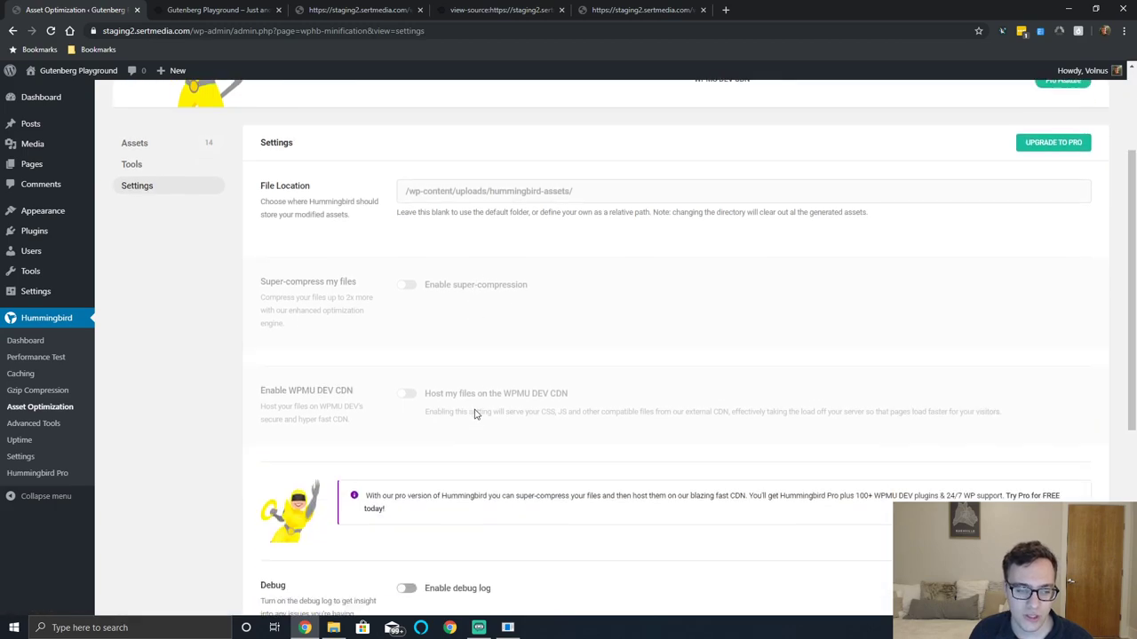
pyautogui.scroll(-4, 475, 414)
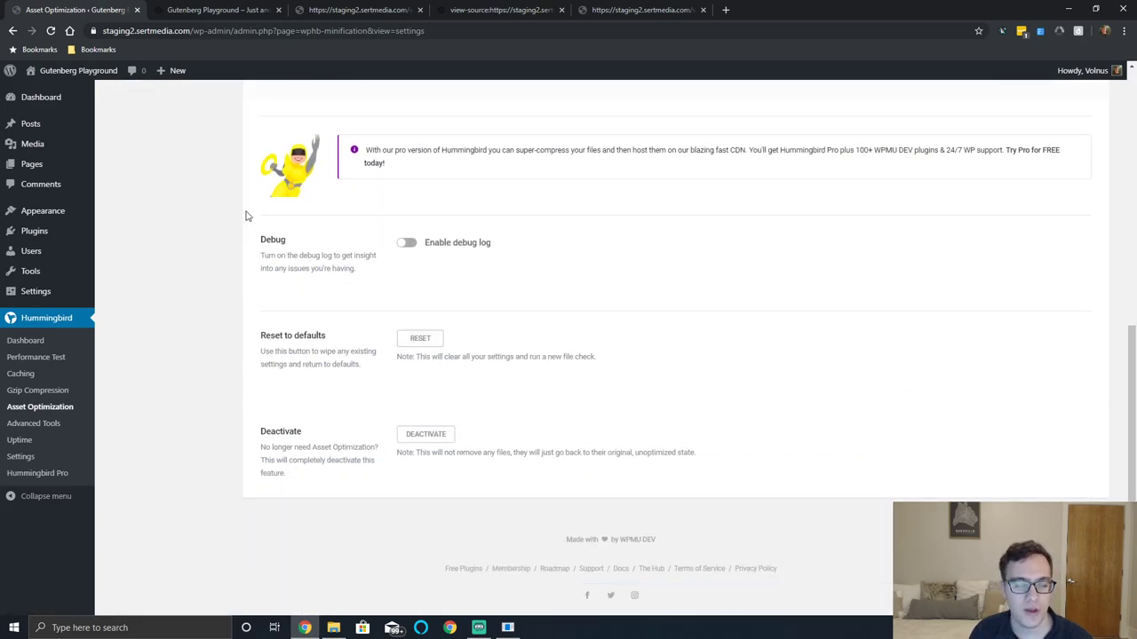
pyautogui.scroll(5, 533, 368)
pyautogui.scroll(-2, 522, 359)
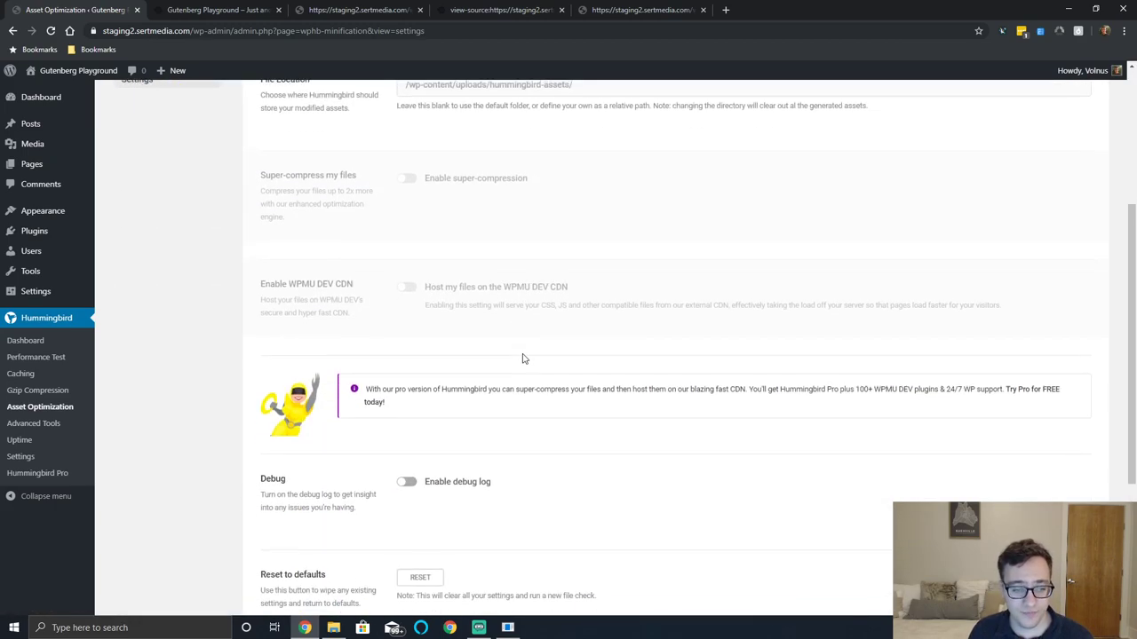
pyautogui.scroll(2, 523, 350)
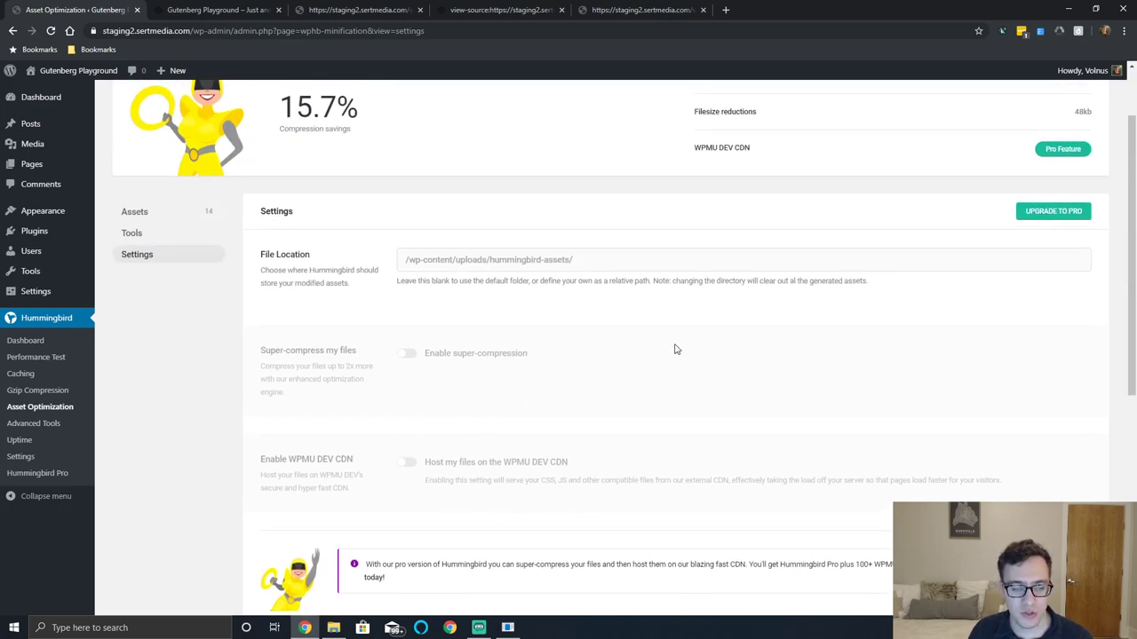
# Open Hummingbird's Advanced Tools and enable removal of the default Emoji JS & CSS files
pyautogui.click(35, 423)
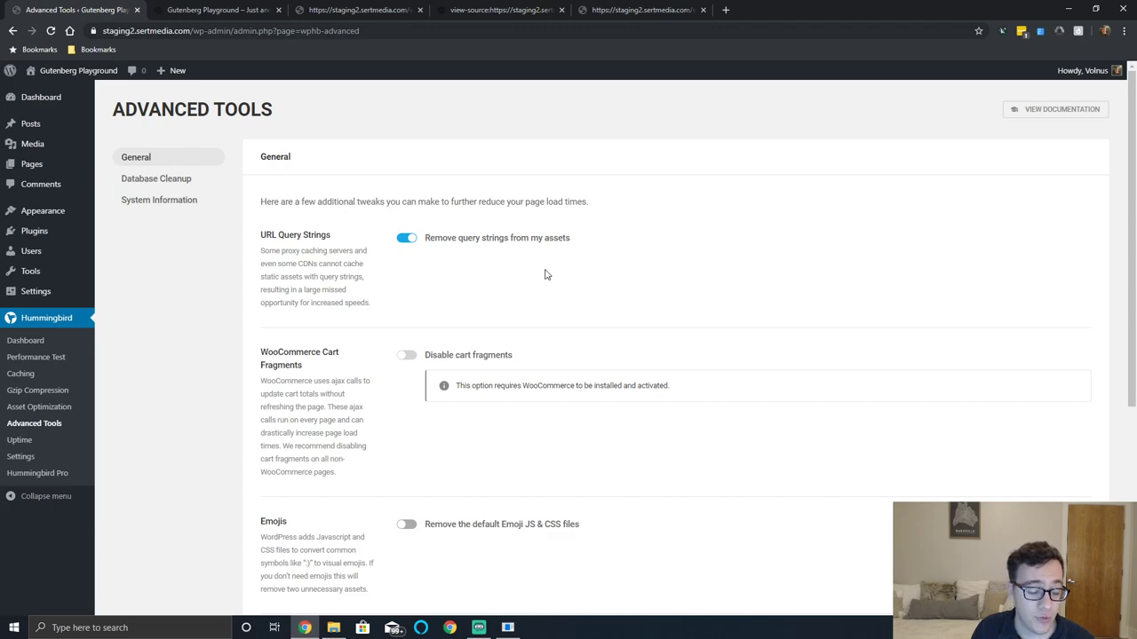
pyautogui.scroll(-2, 546, 275)
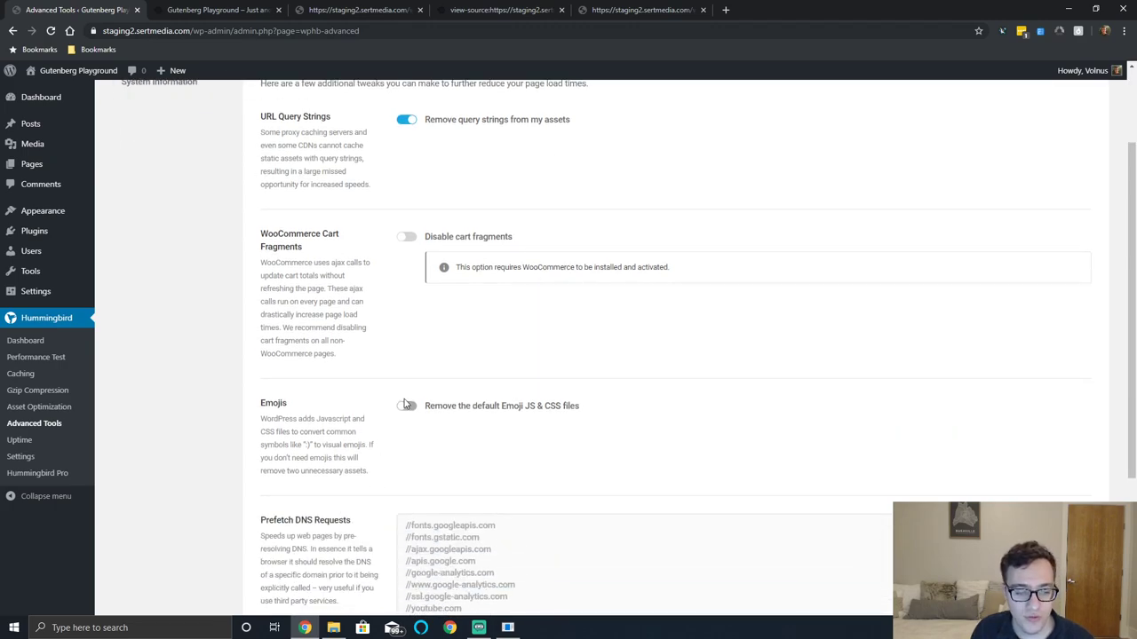
pyautogui.click(406, 405)
pyautogui.scroll(-3, 413, 401)
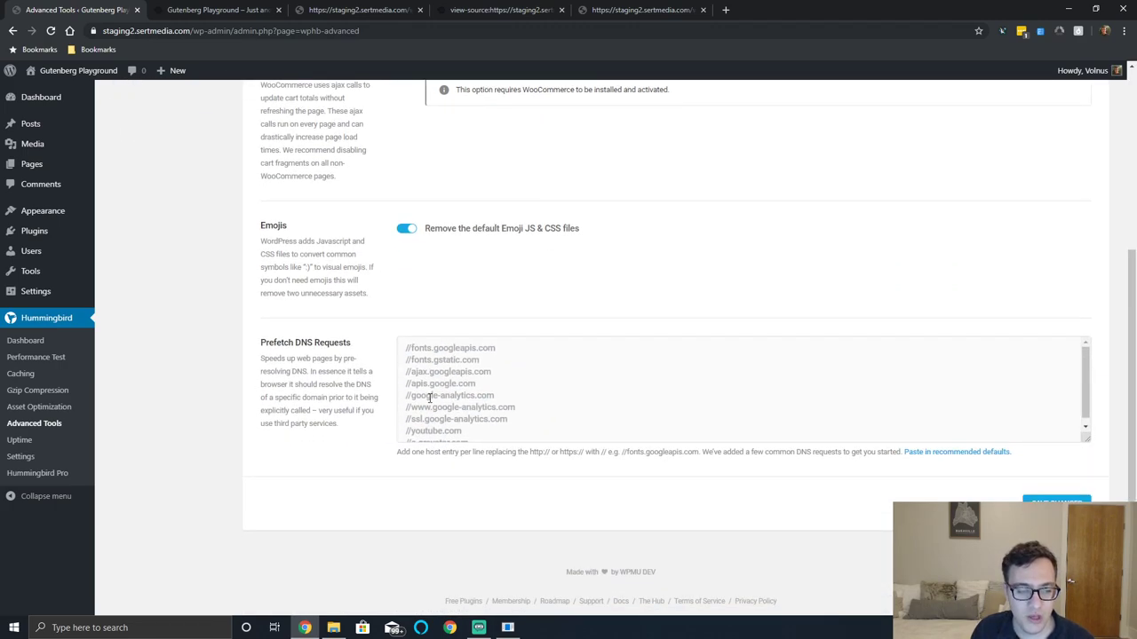
# Review the Prefetch DNS Requests host list and save the general Advanced Tools settings
pyautogui.scroll(-1, 430, 398)
pyautogui.click(428, 390)
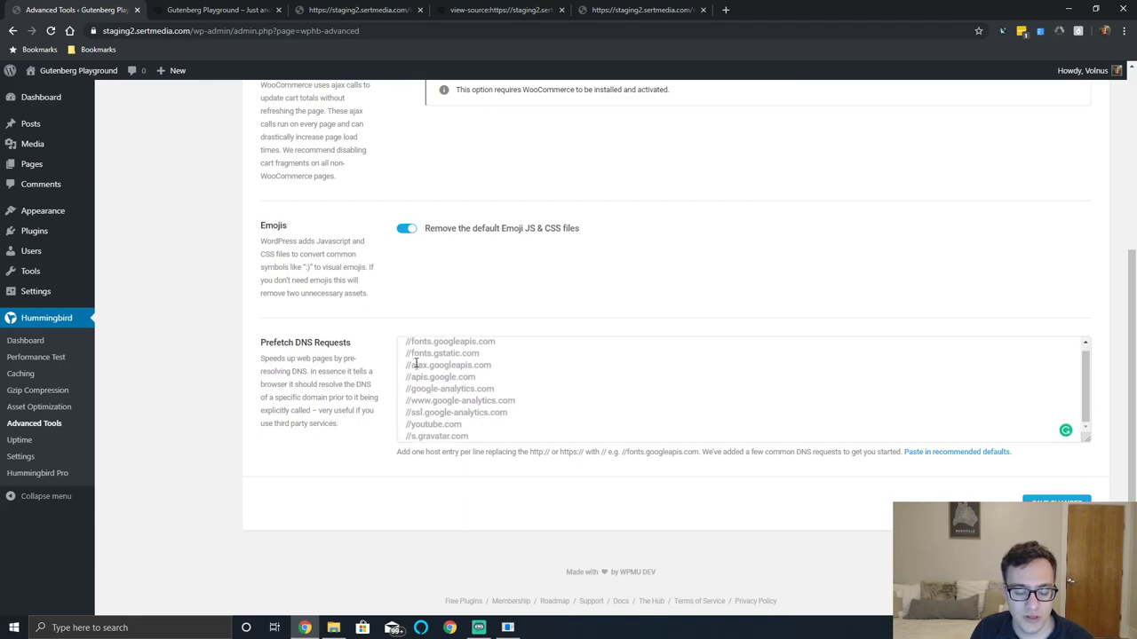
pyautogui.scroll(1, 413, 359)
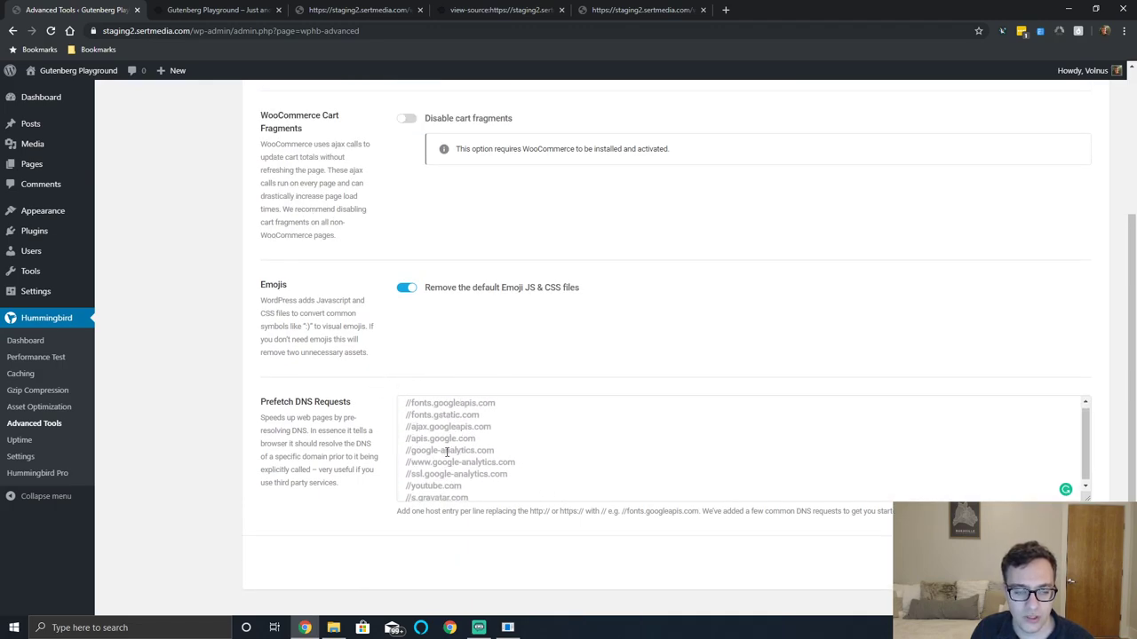
pyautogui.scroll(3, 298, 373)
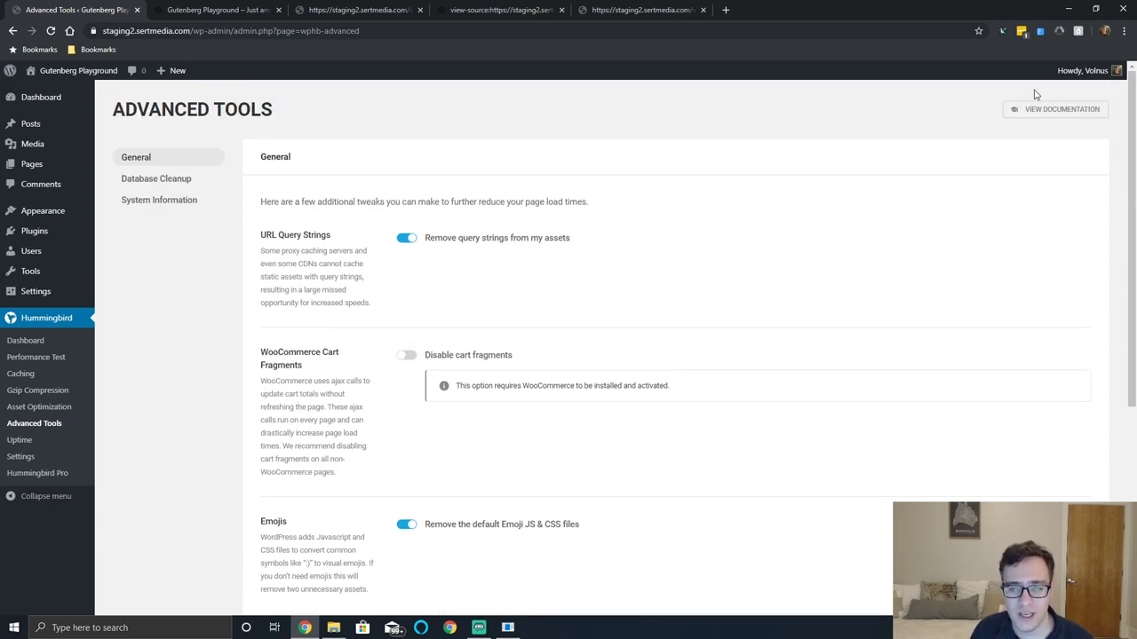
pyautogui.scroll(-3, 778, 187)
pyautogui.click(1057, 555)
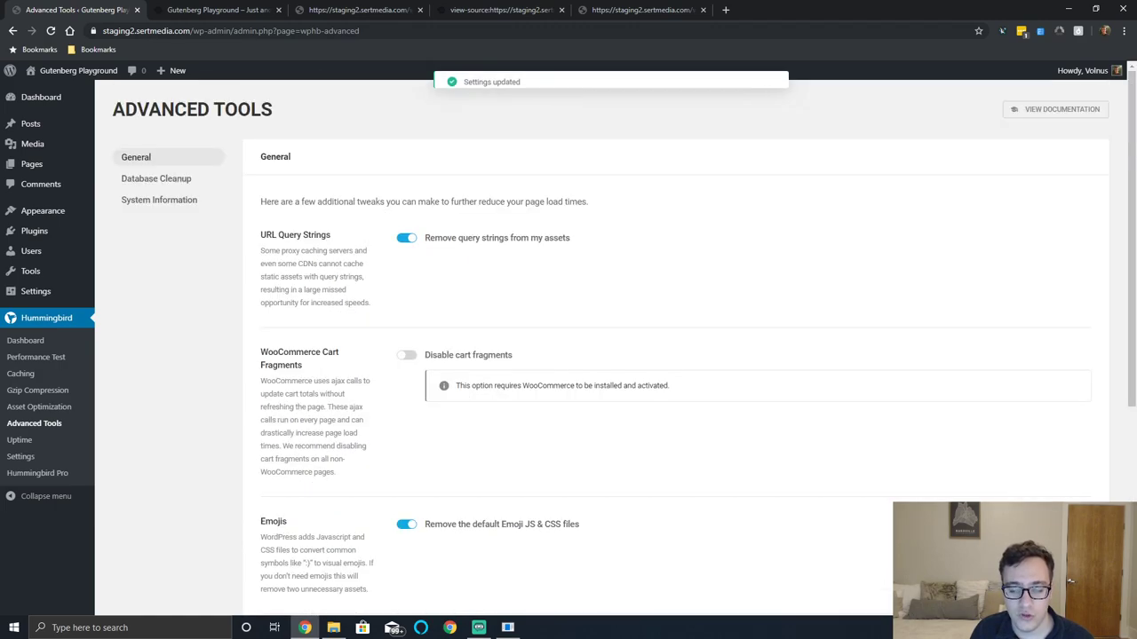
# Open Database Cleanup and delete the All Transients entries and the Draft Posts entries
pyautogui.click(199, 181)
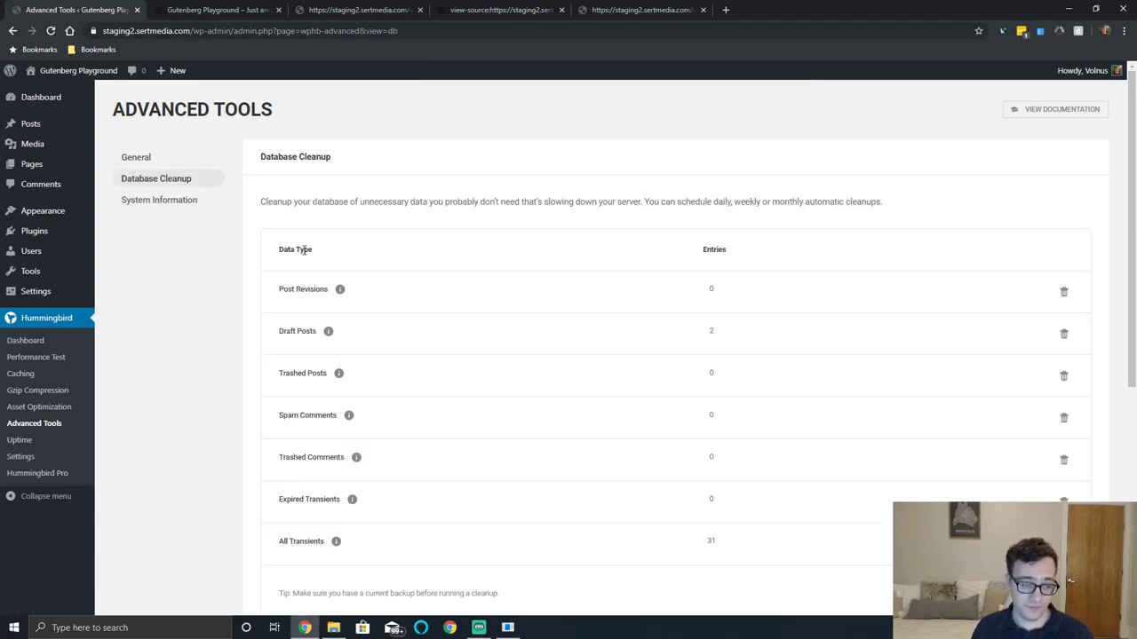
pyautogui.scroll(-2, 915, 227)
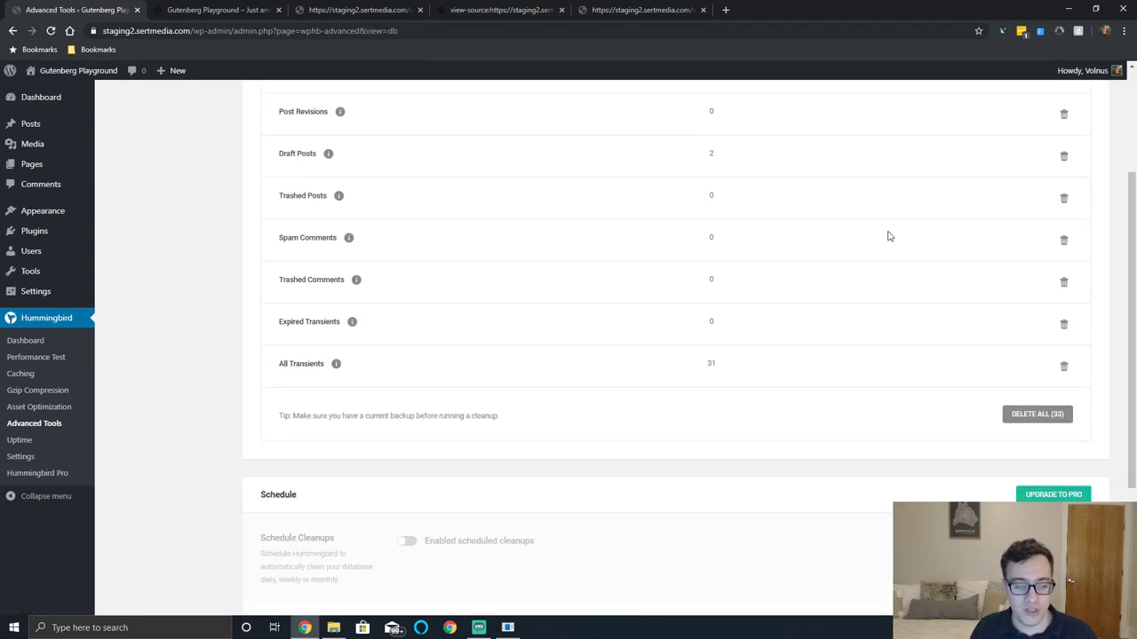
pyautogui.scroll(2, 697, 279)
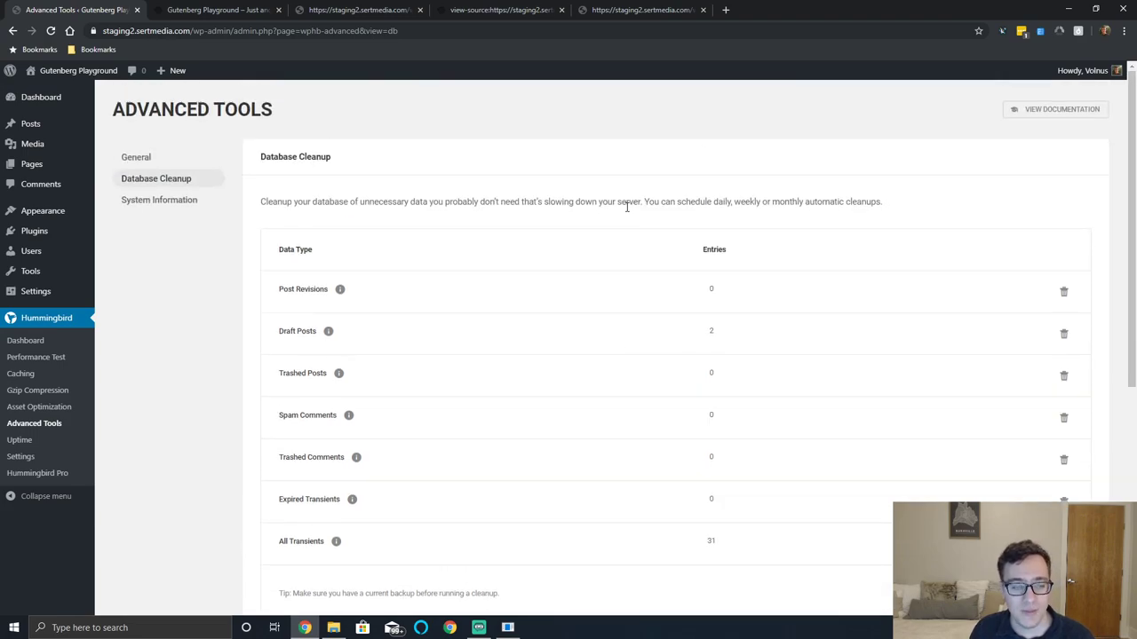
pyautogui.scroll(-1, 850, 299)
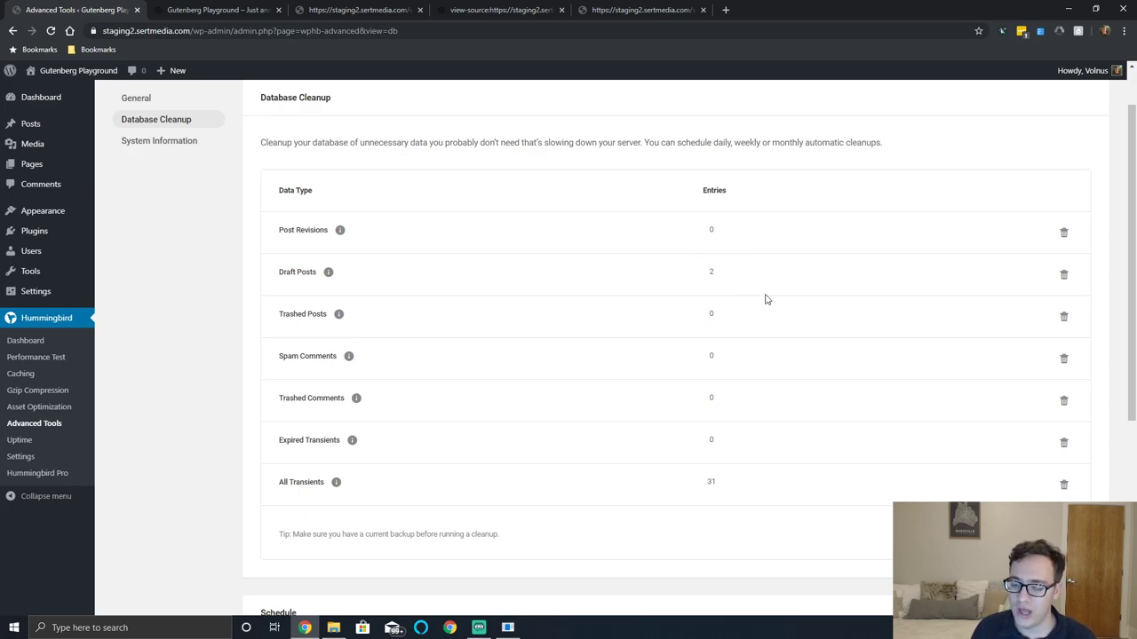
pyautogui.click(1063, 484)
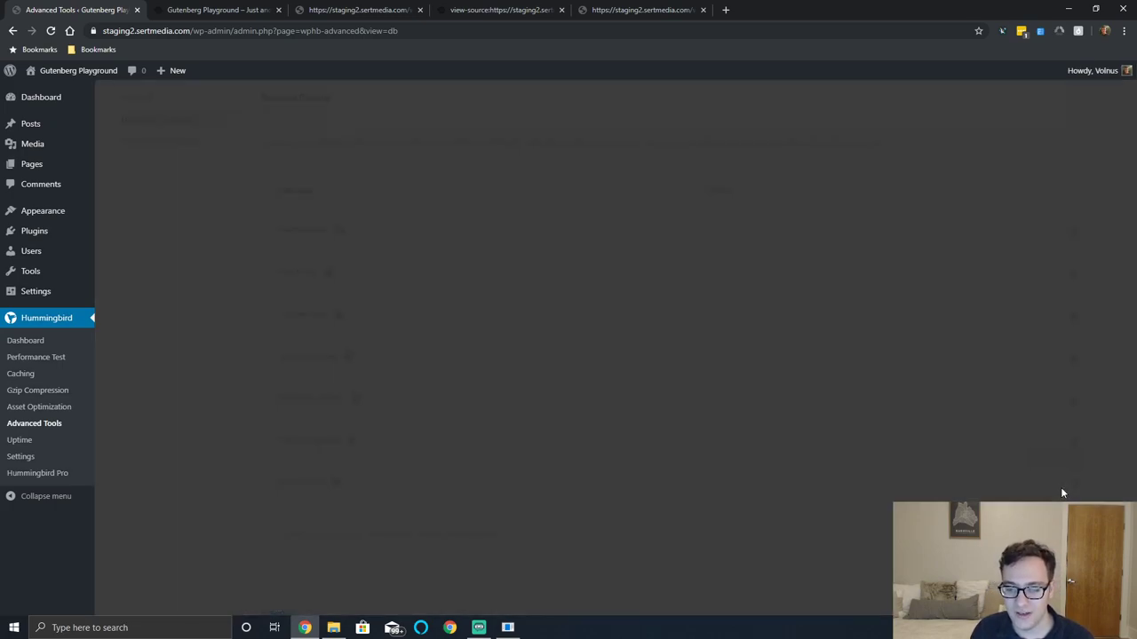
pyautogui.click(637, 389)
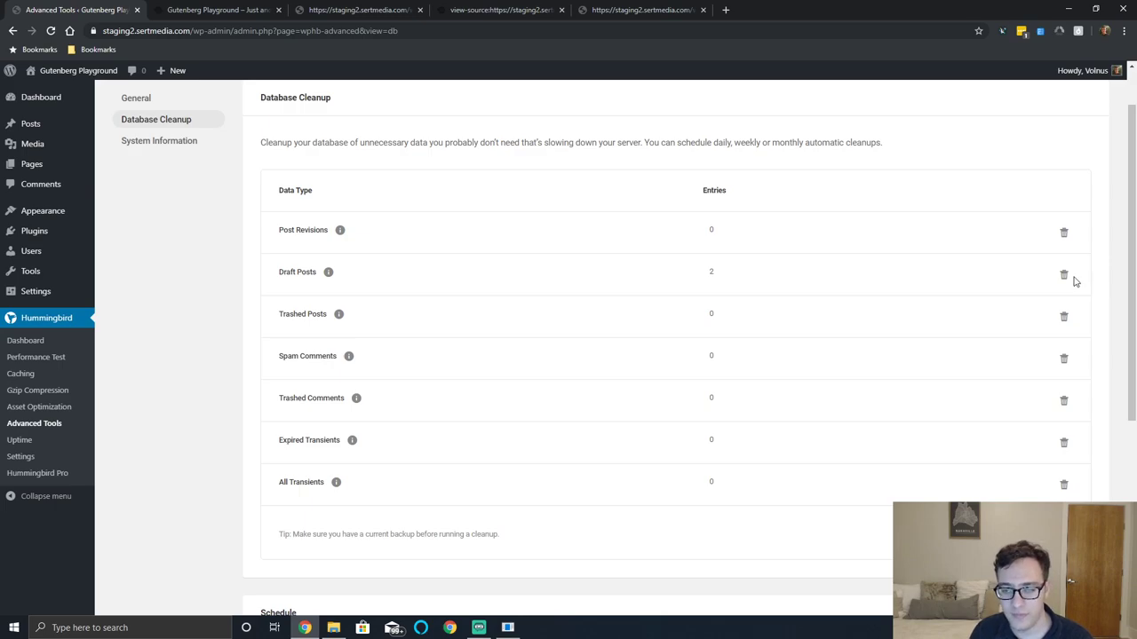
pyautogui.click(1067, 276)
pyautogui.click(627, 378)
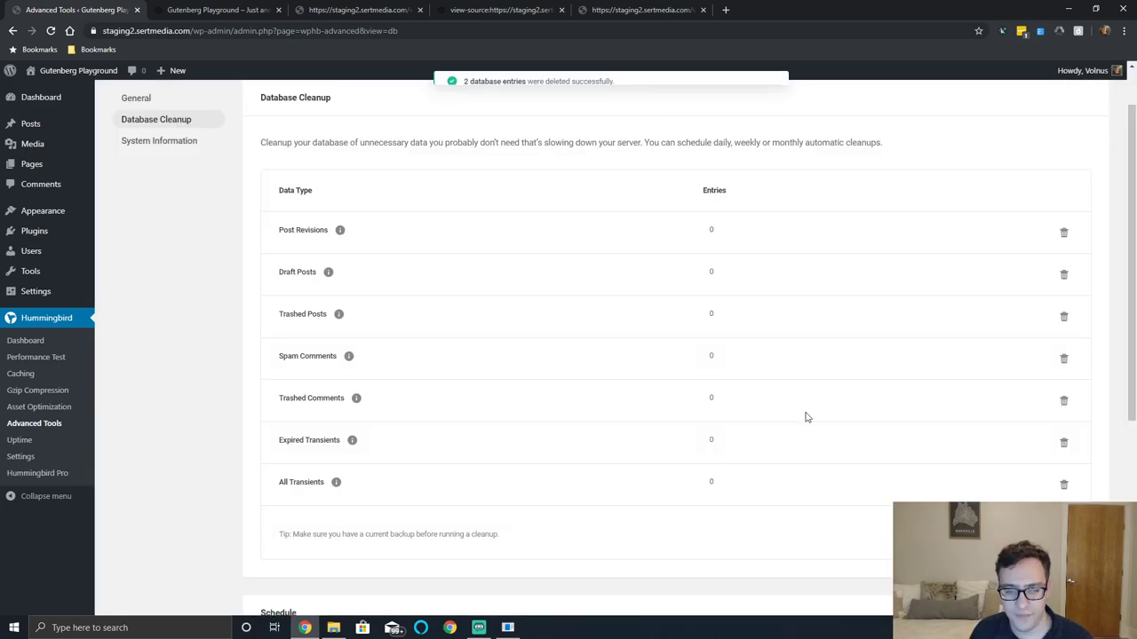
# Check the Delete All and scheduled cleanup options, and open the PHP System Information
pyautogui.scroll(-3, 804, 414)
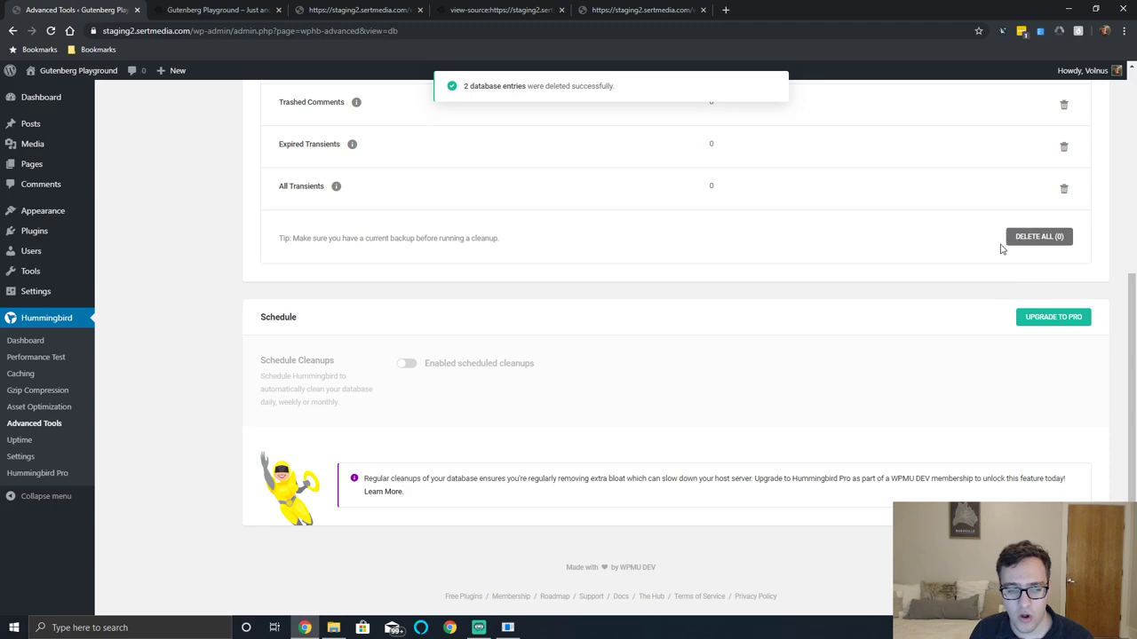
pyautogui.scroll(3, 474, 299)
pyautogui.scroll(-3, 465, 337)
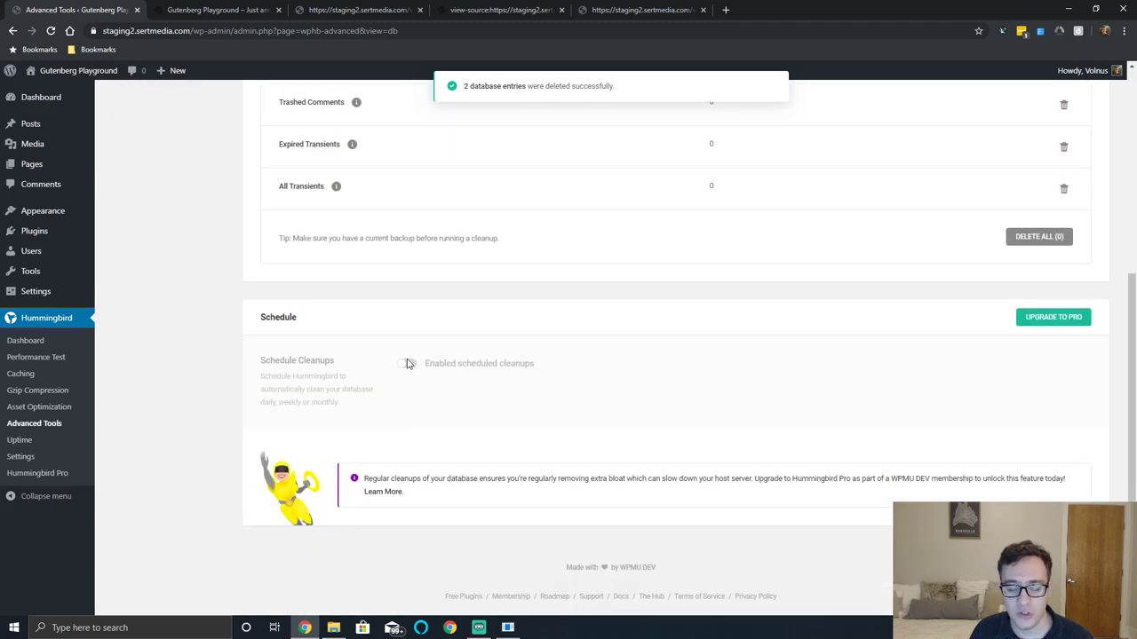
pyautogui.scroll(5, 337, 320)
pyautogui.click(185, 203)
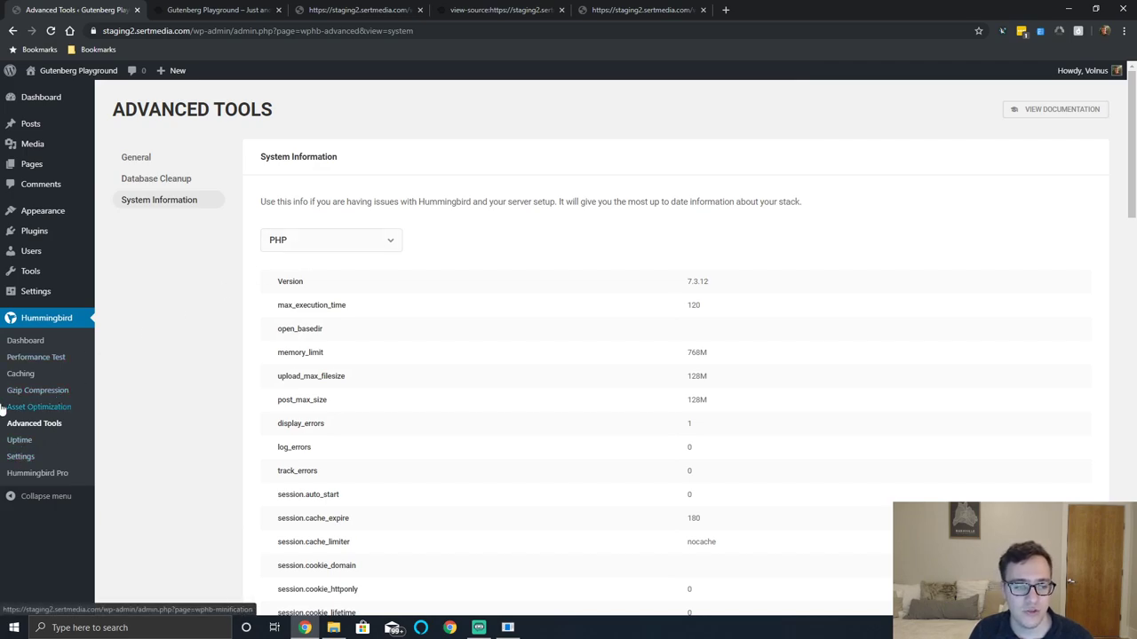
# View the Uptime page, and save Hummingbird's uninstallation options with Settings on Reset and Data on Remove
pyautogui.click(18, 441)
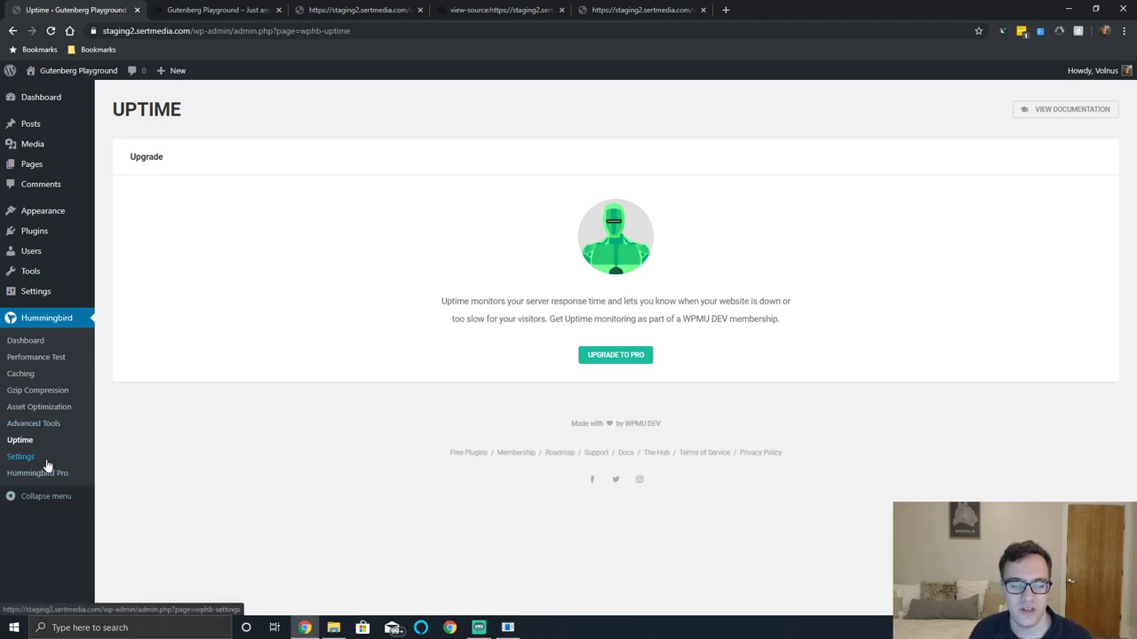
pyautogui.click(56, 457)
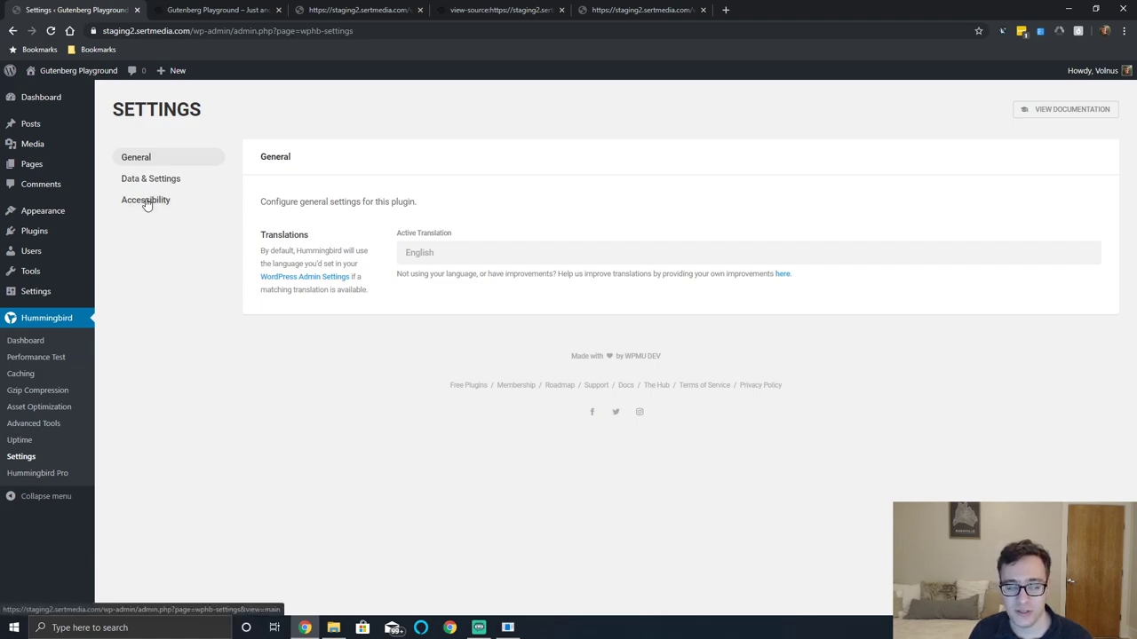
pyautogui.click(145, 179)
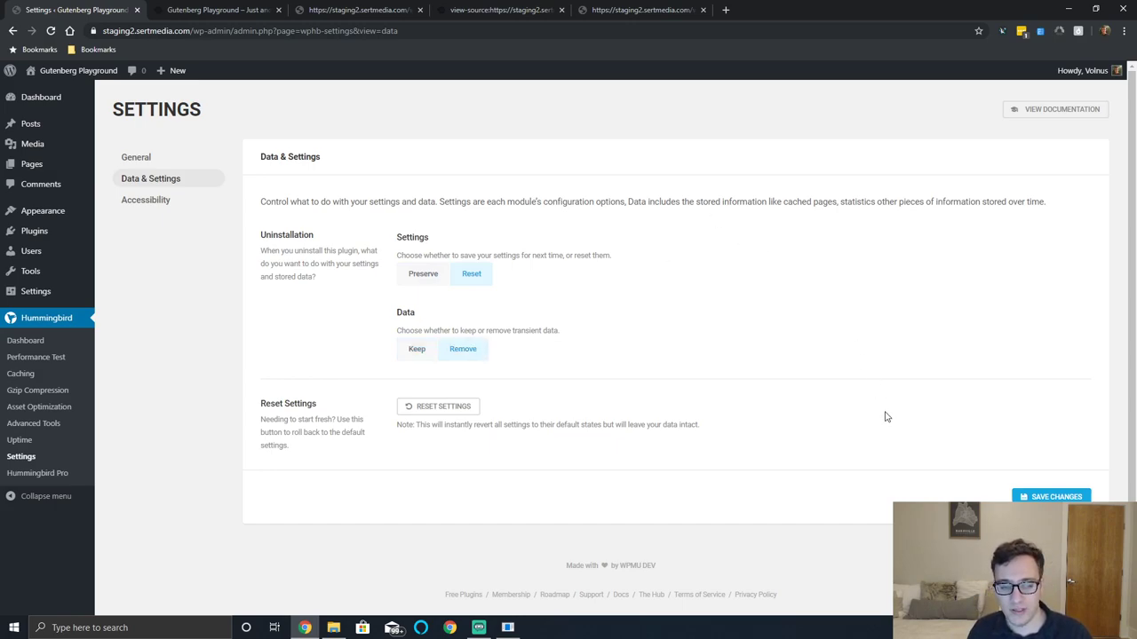
pyautogui.click(1023, 495)
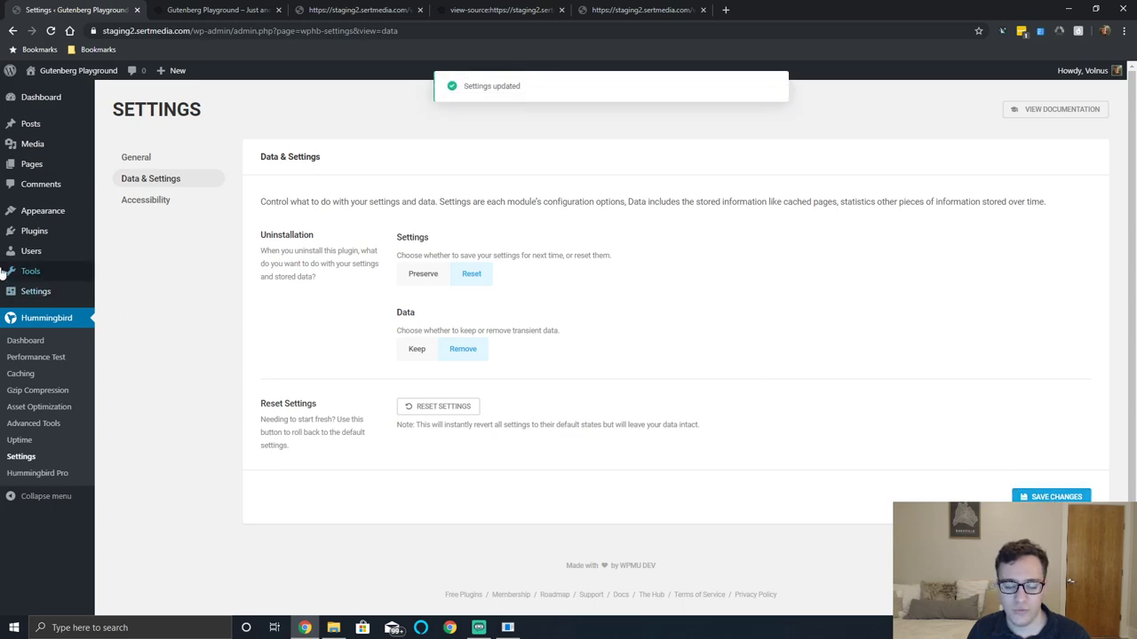
# Open the Hummingbird Pro page and read through the list of Pro features
pyautogui.click(50, 473)
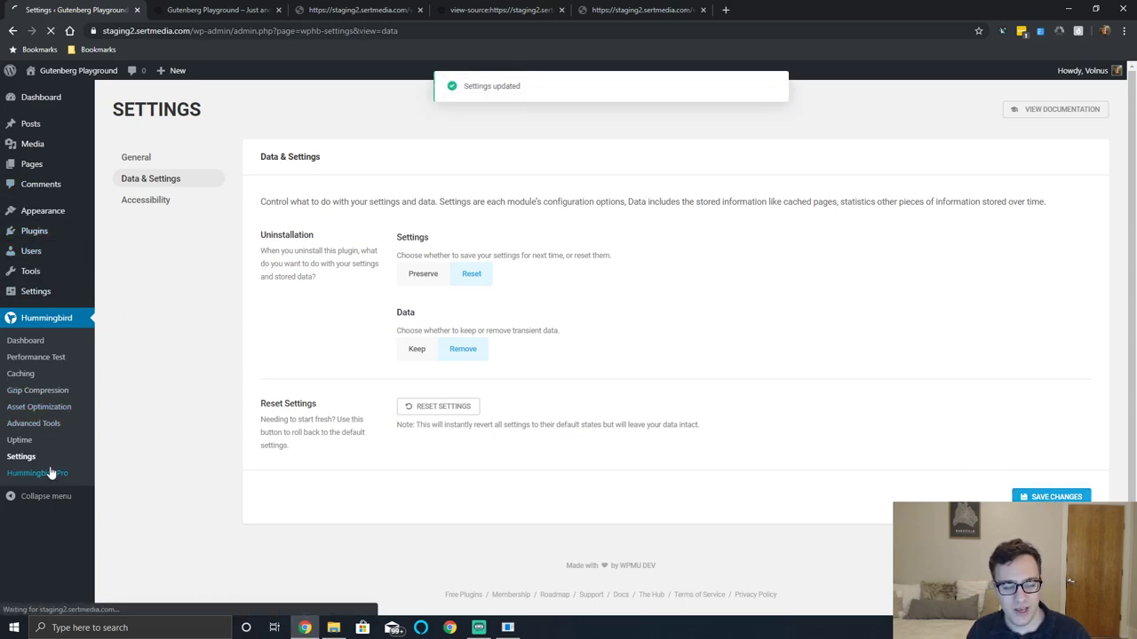
pyautogui.scroll(-5, 257, 359)
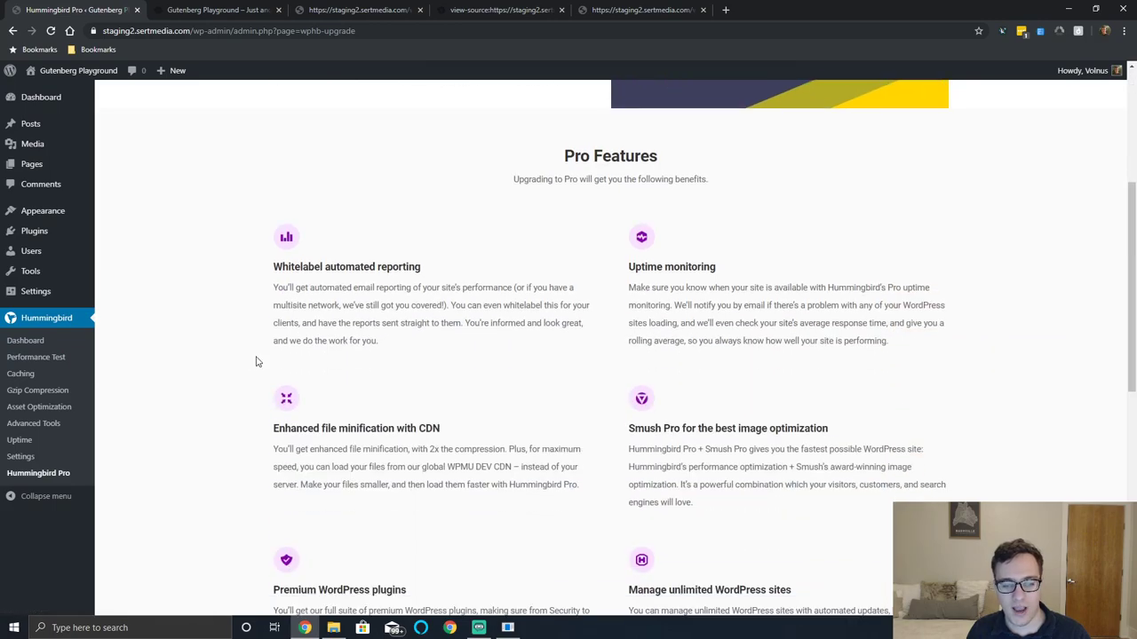
pyautogui.scroll(-5, 257, 347)
pyautogui.scroll(2, 261, 335)
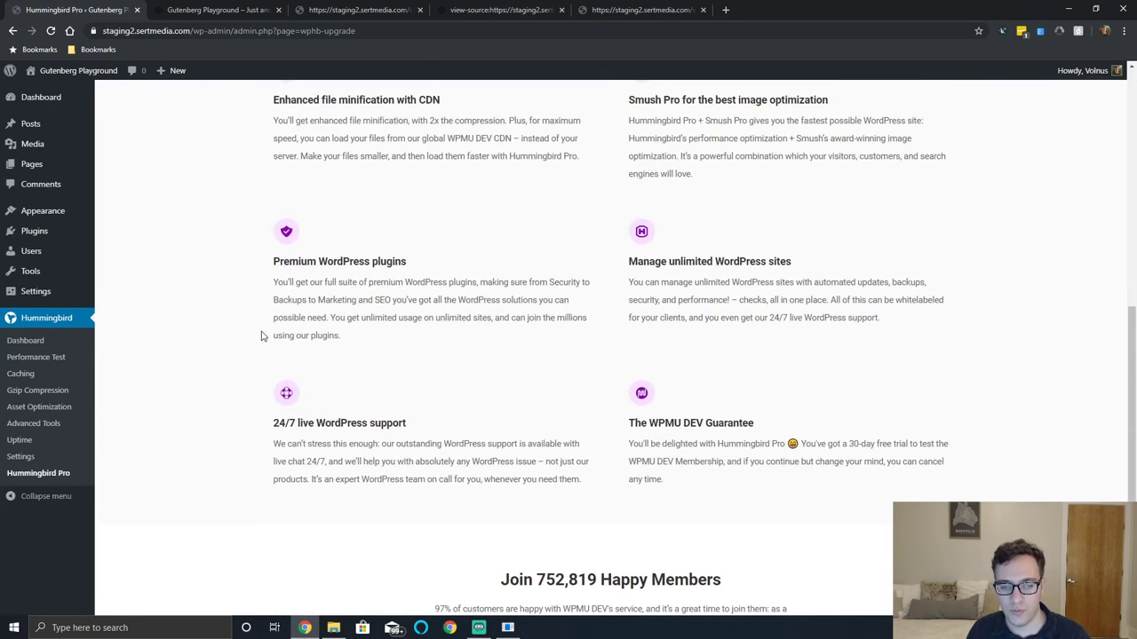
pyautogui.scroll(4, 259, 309)
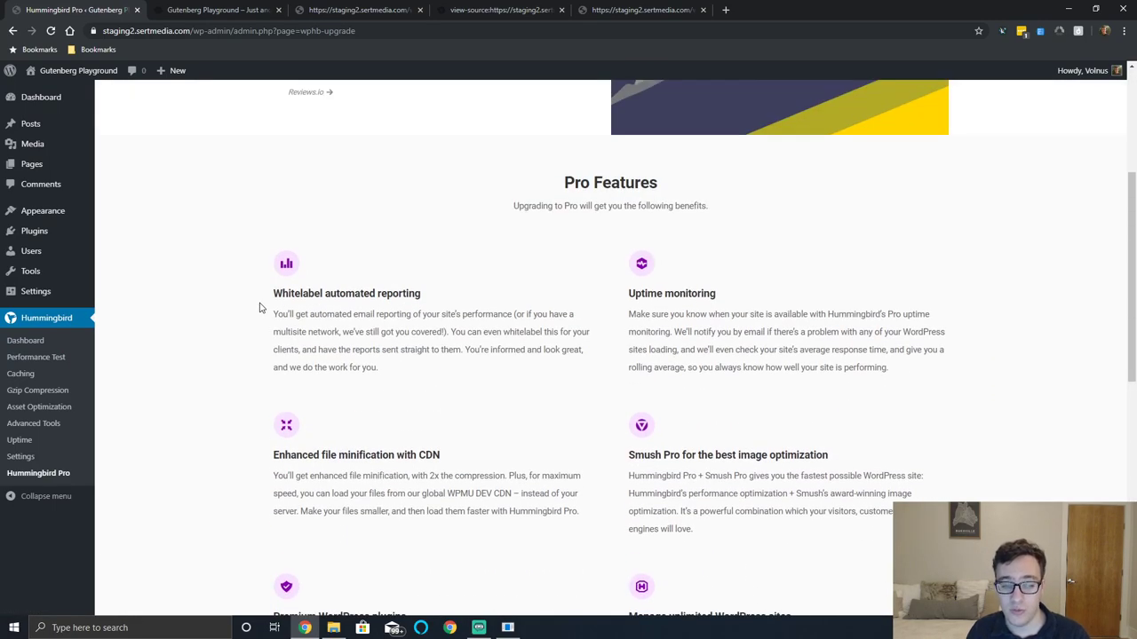
# Return to the Hummingbird Dashboard and review the performance score, audits, caching, Gzip and Asset Optimization summaries
pyautogui.click(27, 344)
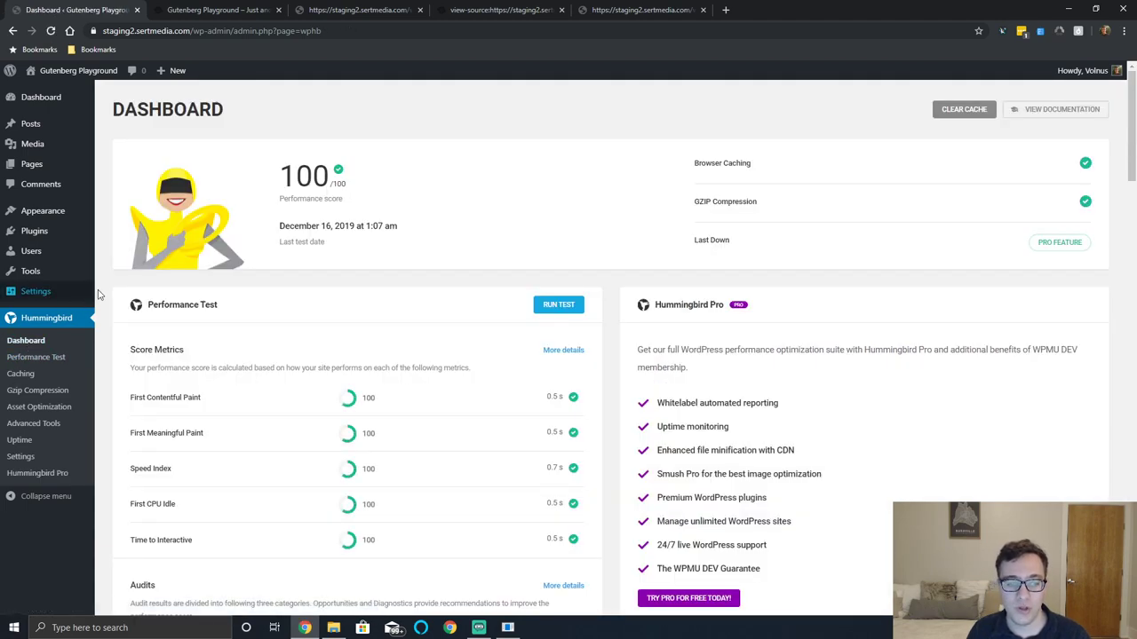
pyautogui.scroll(-5, 401, 380)
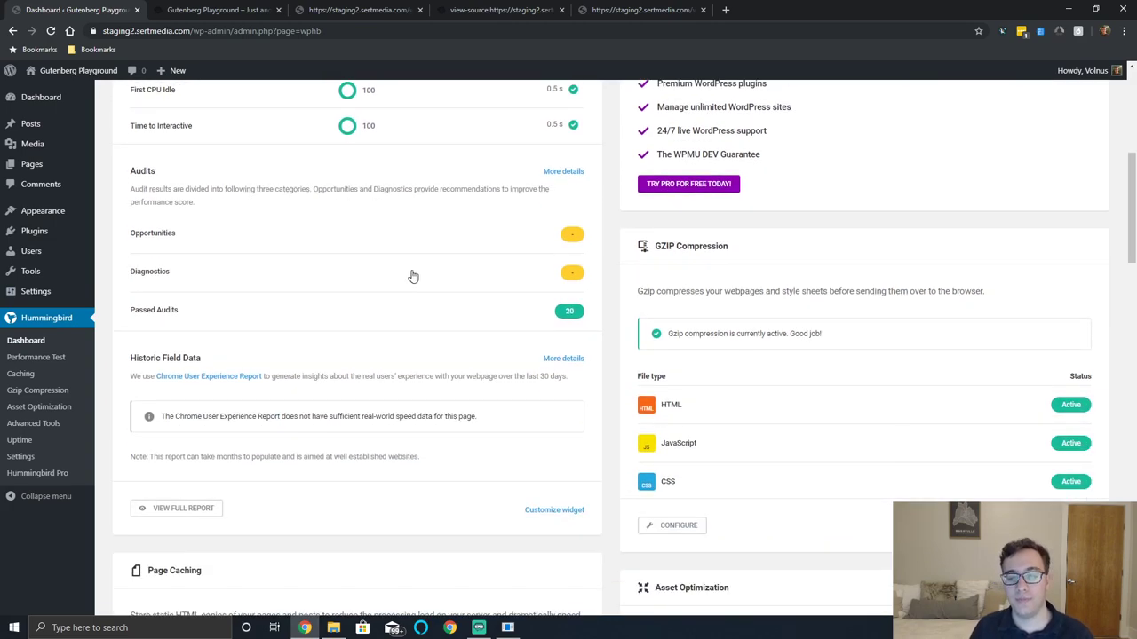
pyautogui.scroll(-5, 576, 207)
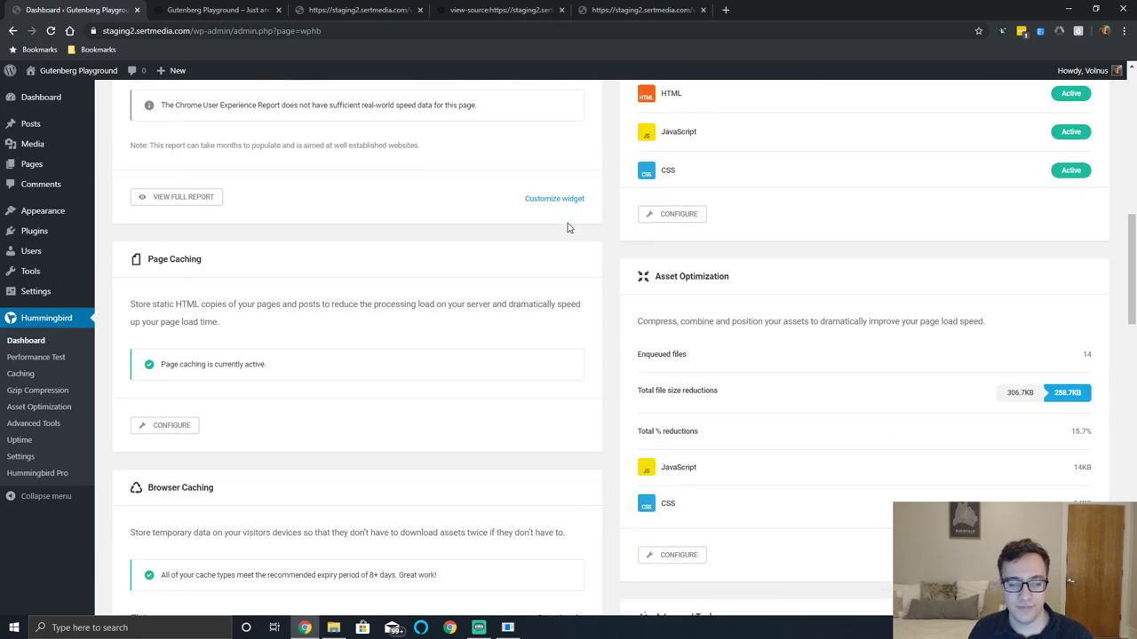